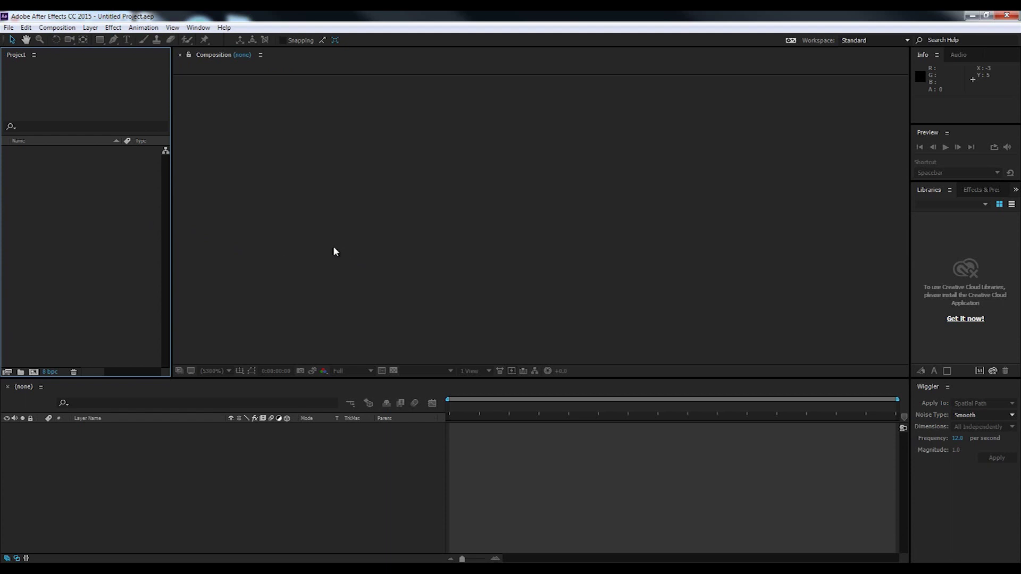
Step: Import uwet.png from the 02. mask shape folder into the project as footage
double_click(108, 214)
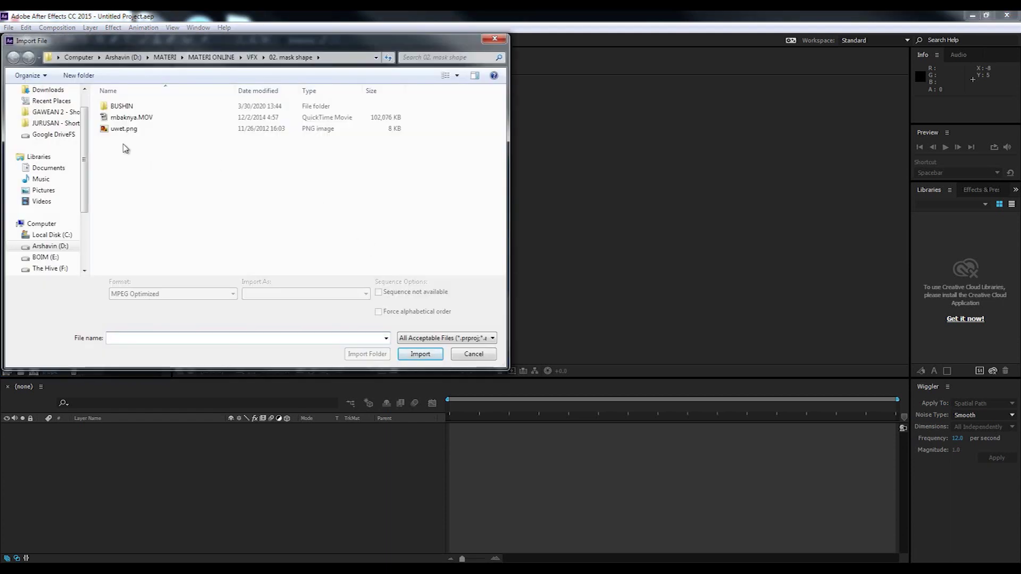
left_click(125, 129)
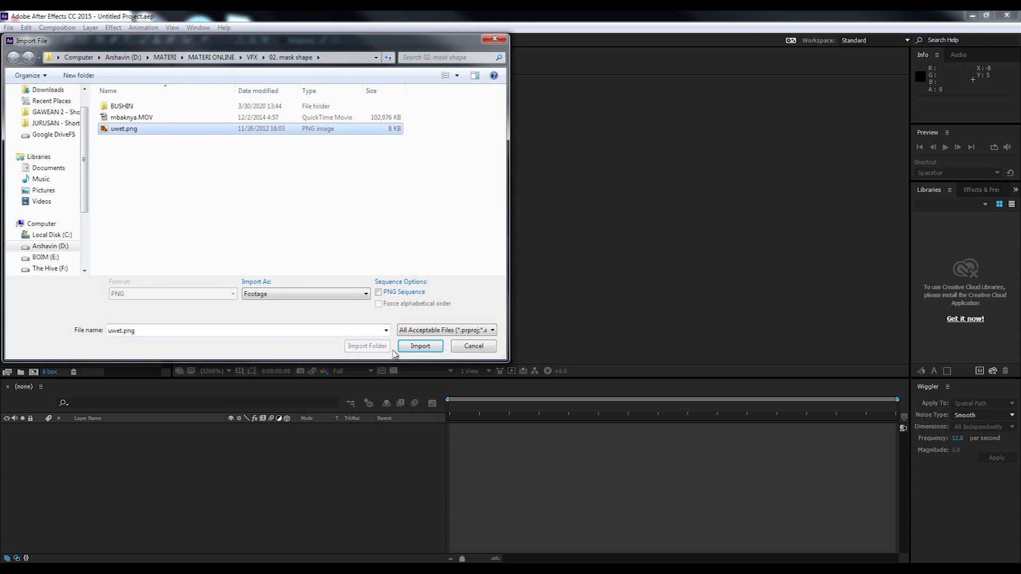
left_click(420, 346)
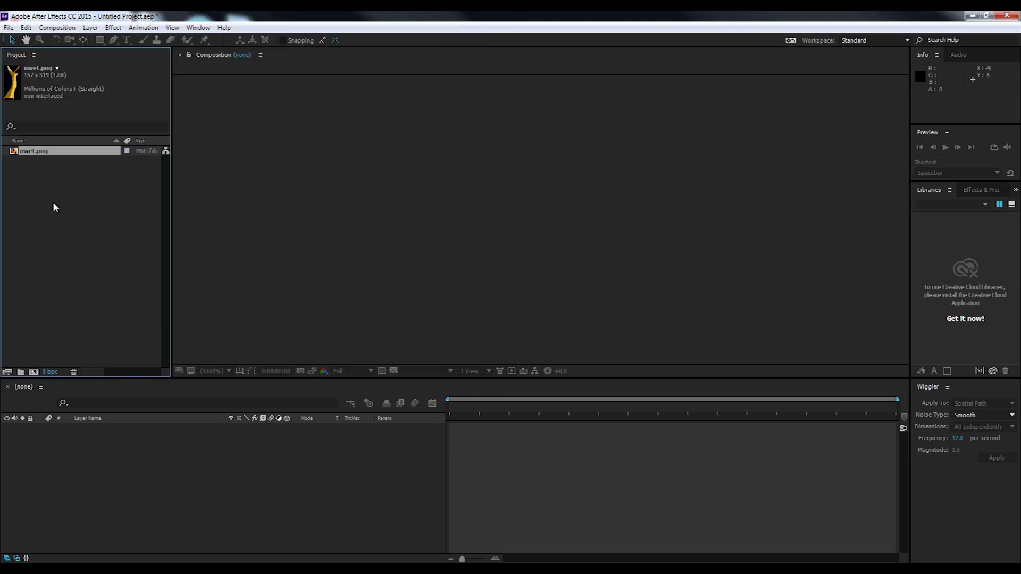
Step: Create a 720 x 576 px composition at 25 fps lasting 10 seconds and add uwet.png to it as a layer
left_click(57, 27)
left_click(63, 39)
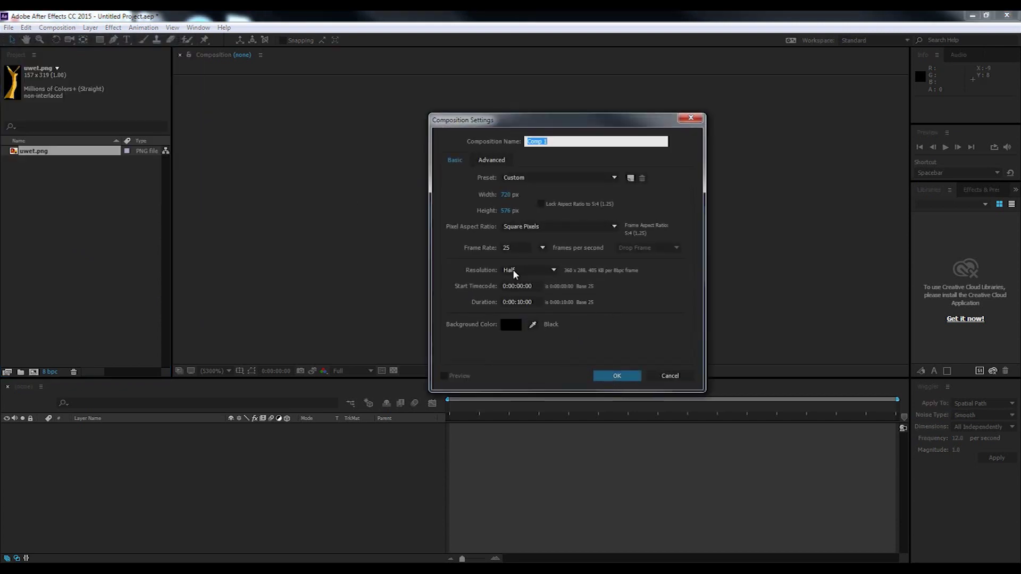
left_click(604, 376)
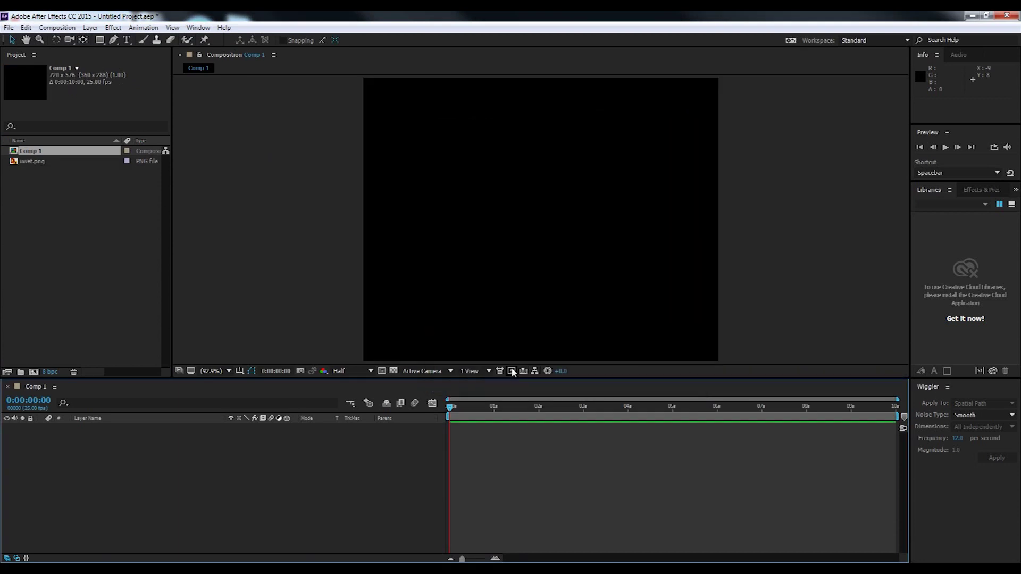
left_click_drag(52, 162, 138, 473)
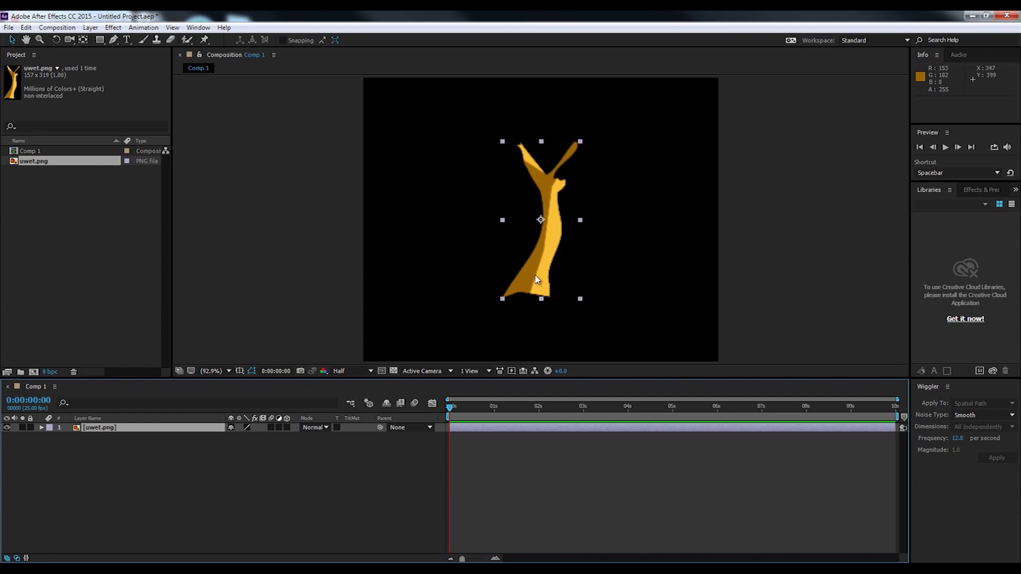
left_click(649, 293)
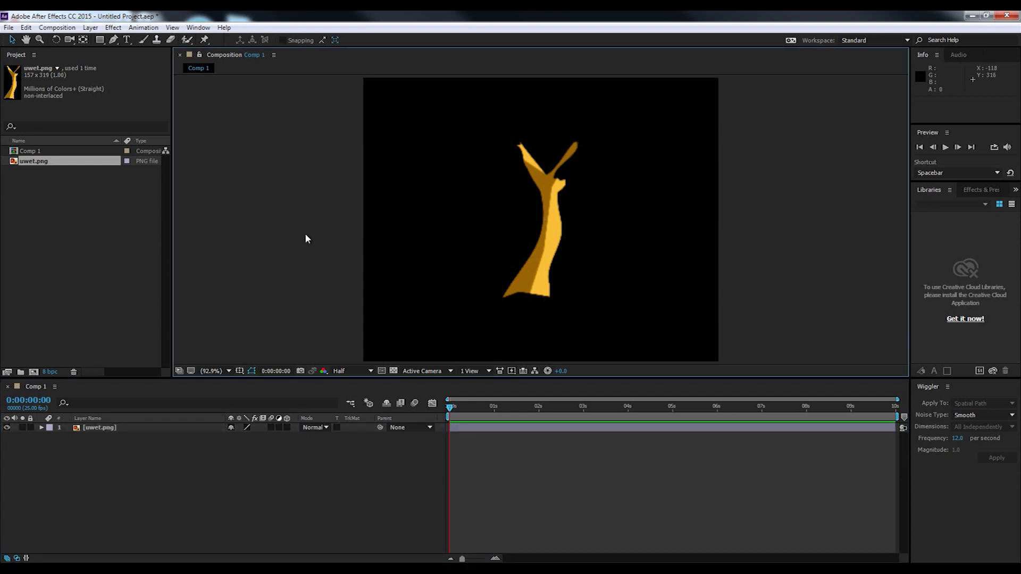
Step: Draw a triangular path across the lower part of the figure with the Pen tool while no layer is selected
left_click(113, 40)
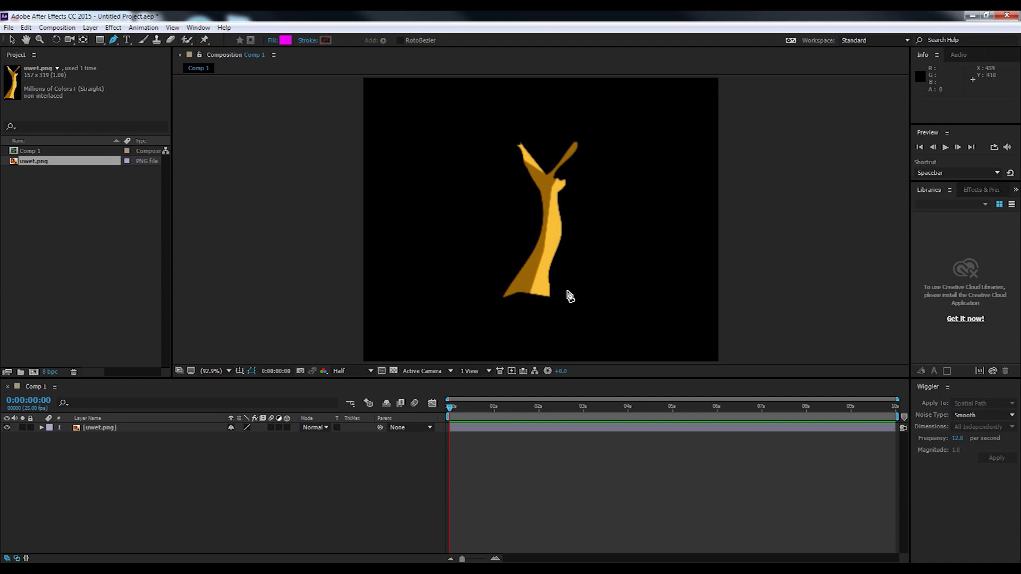
left_click(133, 428)
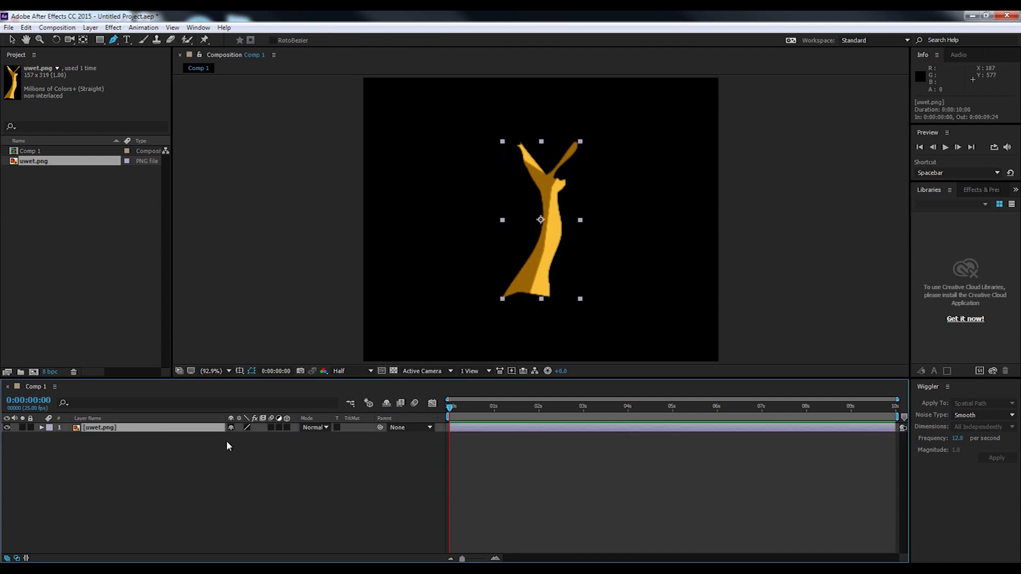
left_click(207, 447)
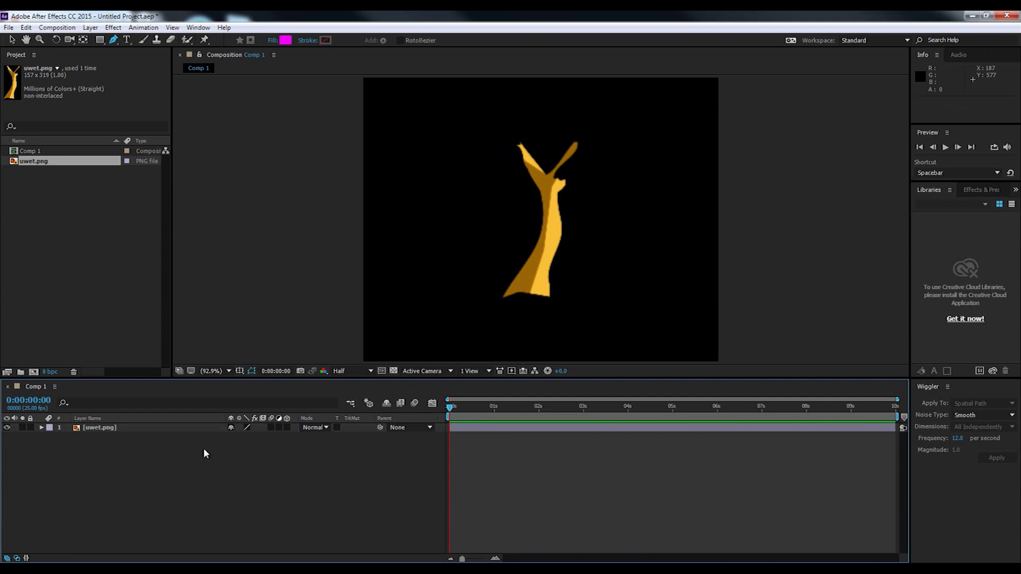
left_click(479, 257)
left_click(630, 249)
left_click(580, 316)
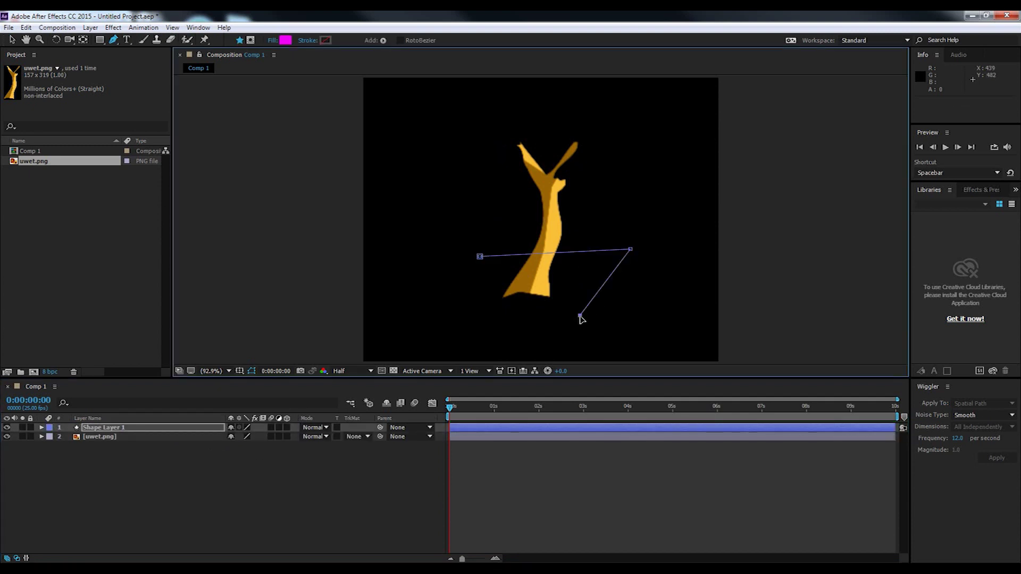
left_click(480, 257)
Step: Undo the triangular path and delete the leftover shape layer
key("ctrl+z")
key("ctrl+z")
key("ctrl+z")
key("ctrl+z")
key("ctrl+z")
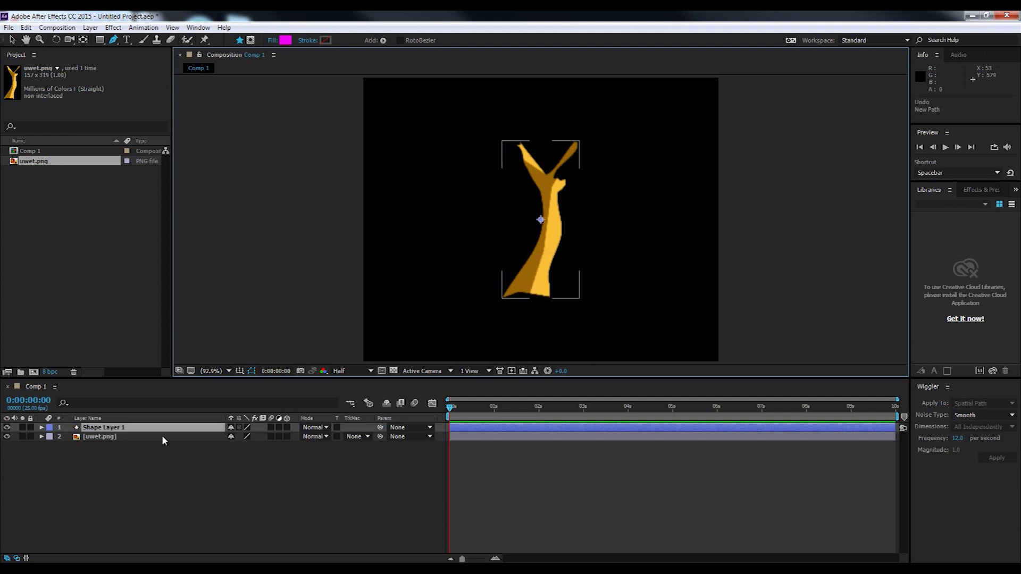
key("Delete")
Step: Draw a closed four-point mask around the base of the figure on the uwet.png layer with the Pen tool
left_click(139, 429)
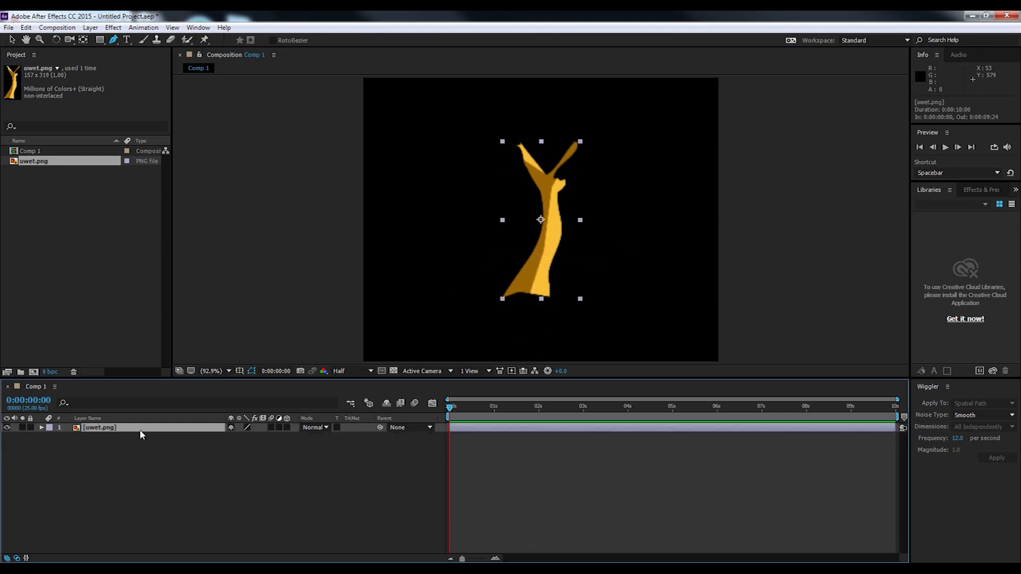
left_click(480, 276)
left_click(592, 274)
left_click(573, 325)
left_click(477, 316)
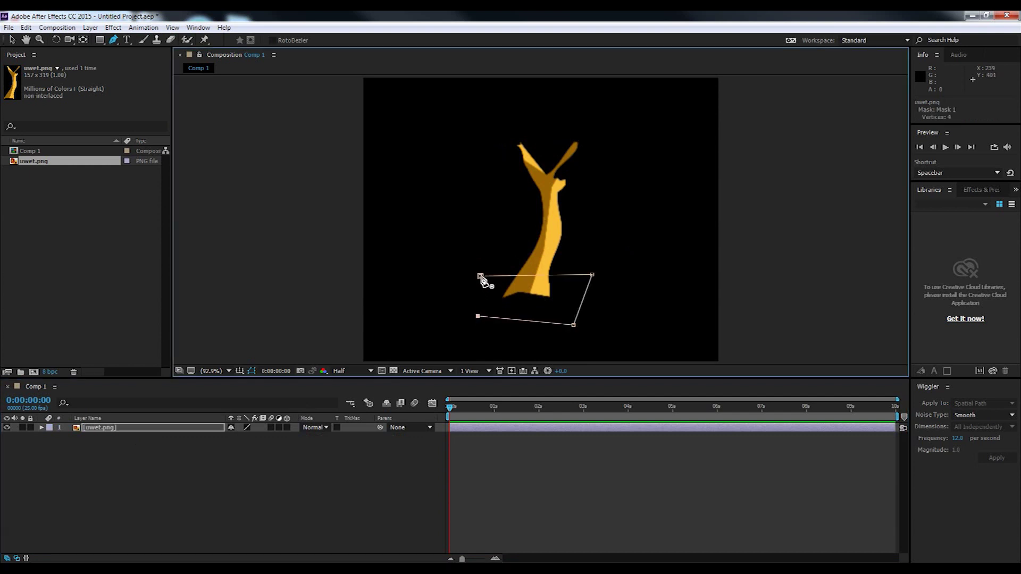
left_click(481, 277)
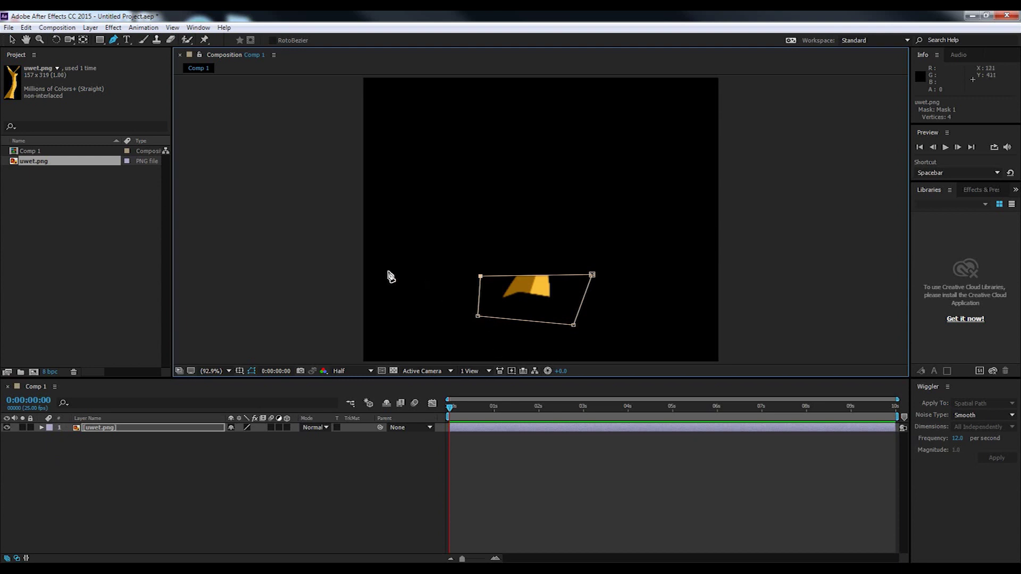
Step: Move the mask's two upper vertices slightly down with the Selection tool to narrow the revealed part of the base
left_click(13, 41)
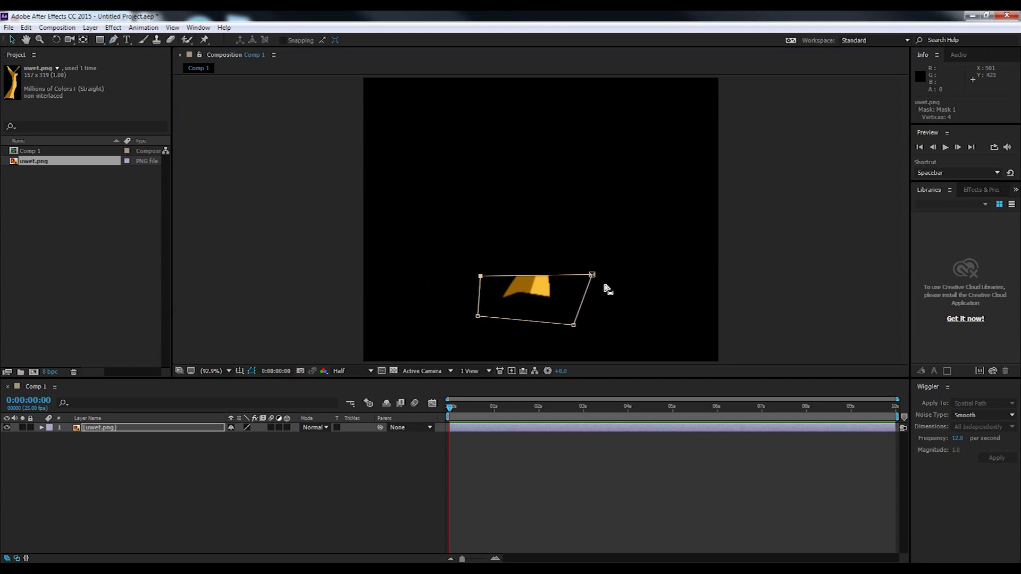
mouse_move(591, 274)
left_mouse_down()
mouse_move(606, 222)
mouse_move(584, 281)
left_mouse_up()
mouse_move(481, 278)
left_mouse_down()
mouse_move(479, 236)
mouse_move(482, 280)
left_mouse_up()
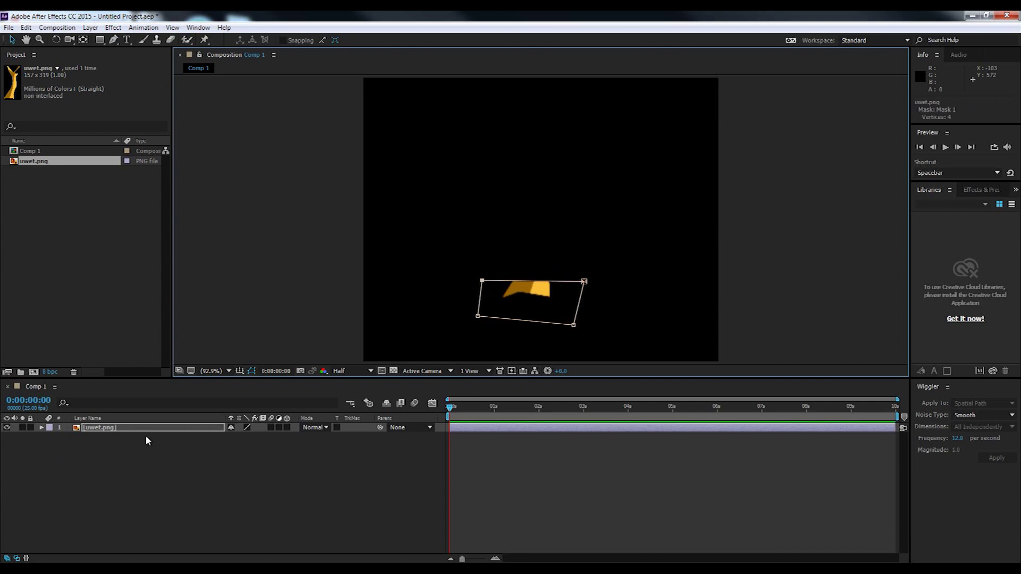
Step: Expand the layer's Mask 1 properties and set the first Mask Path keyframe at 0:00:00:00
left_click(120, 428)
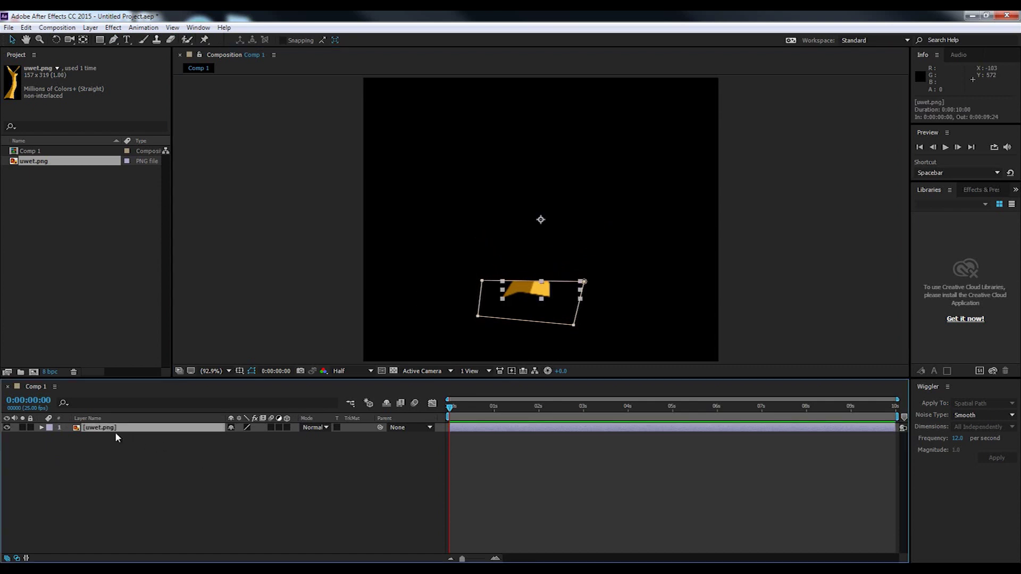
left_click(42, 428)
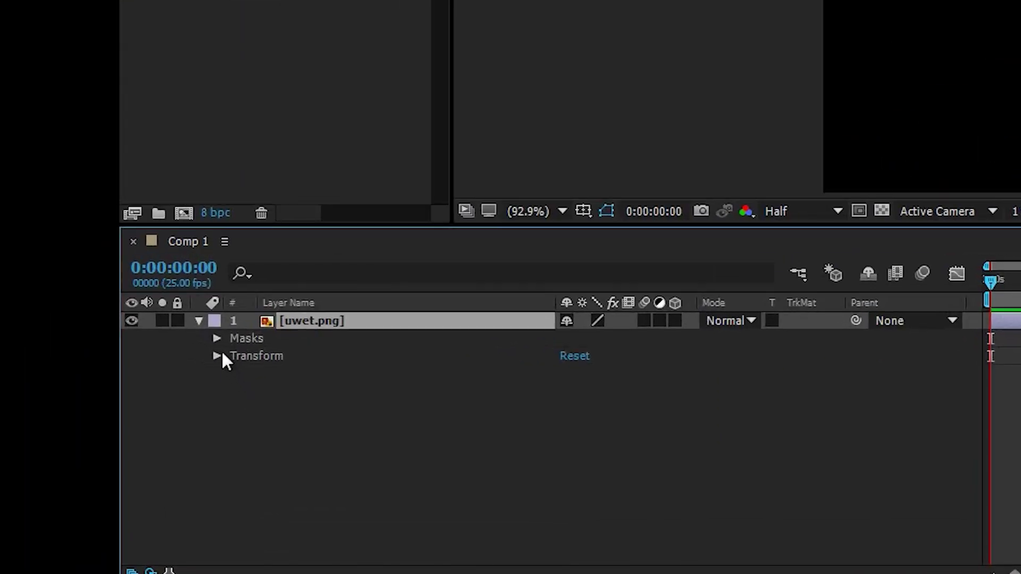
left_click(217, 339)
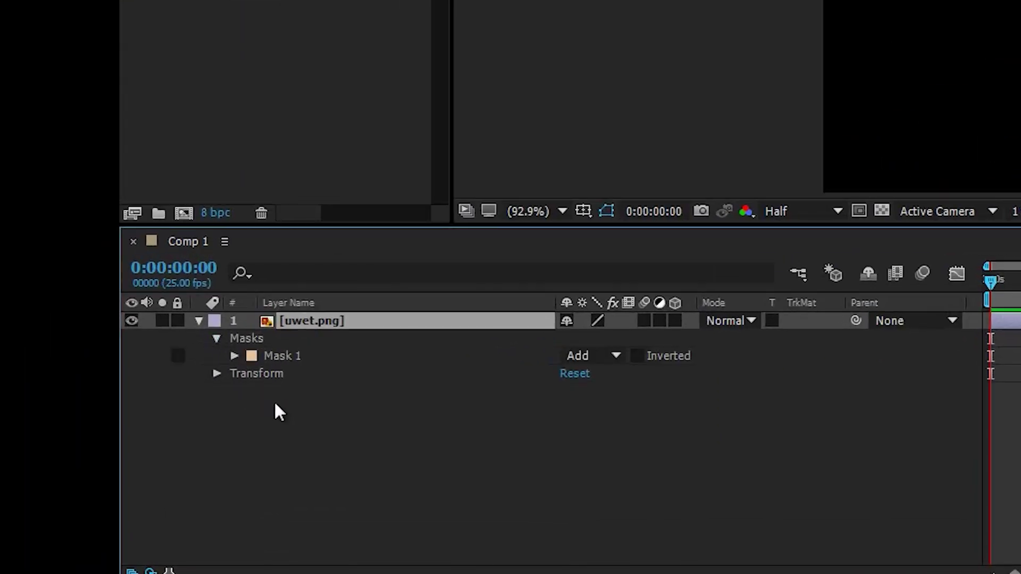
left_click(234, 356)
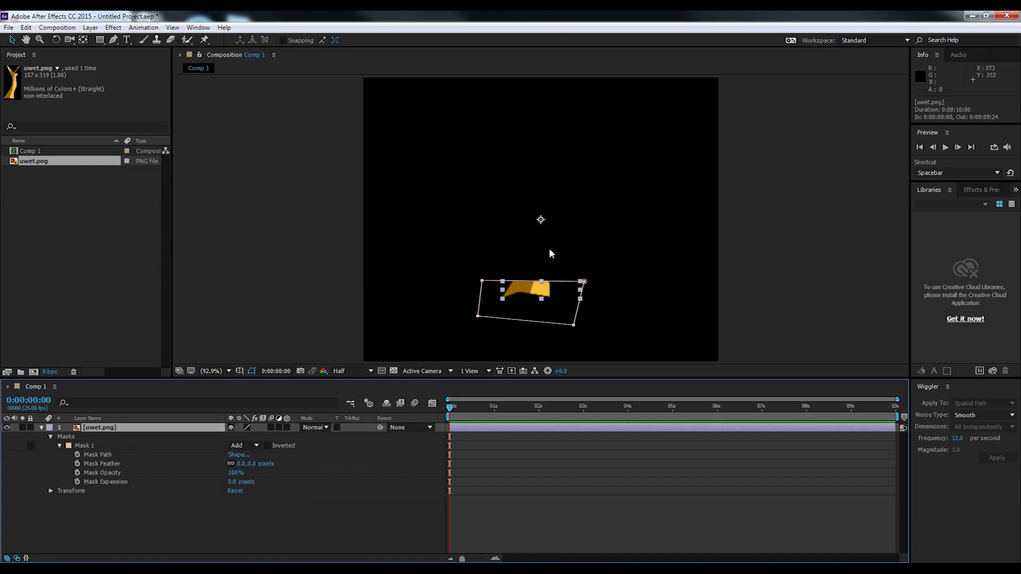
left_click_drag(450, 410, 458, 411)
left_click(98, 455)
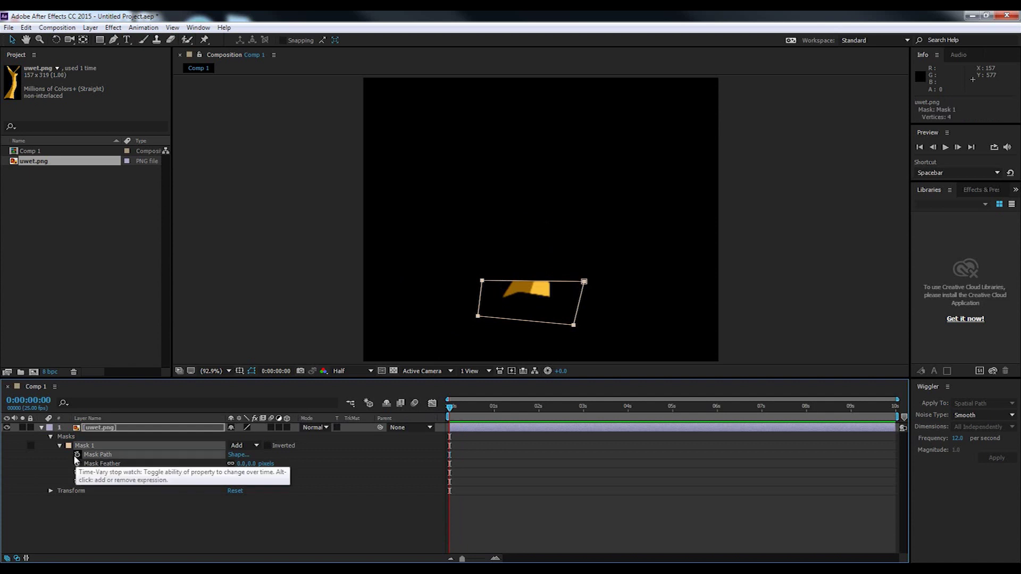
left_click(77, 456)
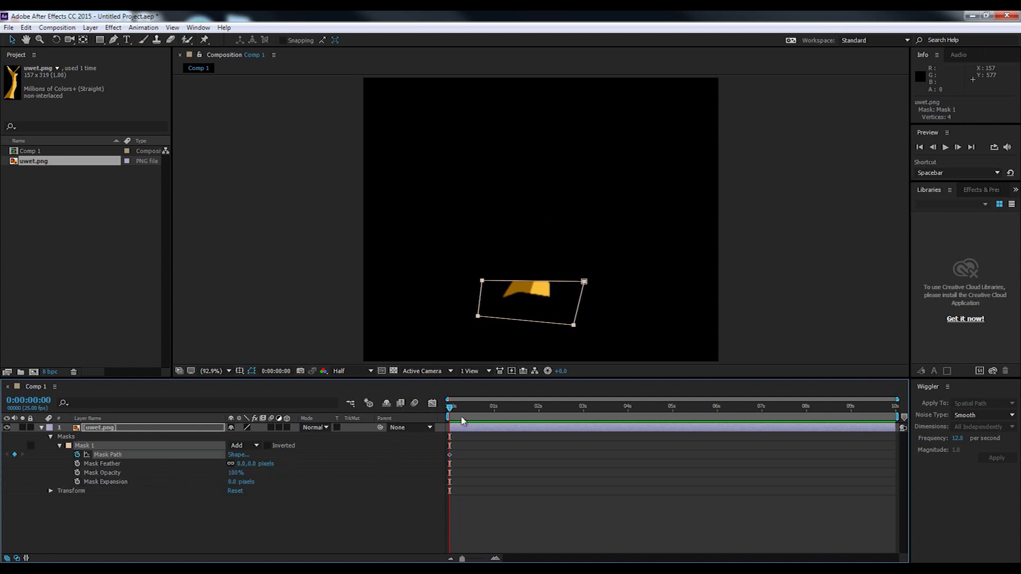
Step: At 0:00:01:00, raise the mask's two upper vertices to reveal the trunk up to the base of the arms
left_click_drag(449, 409, 494, 409)
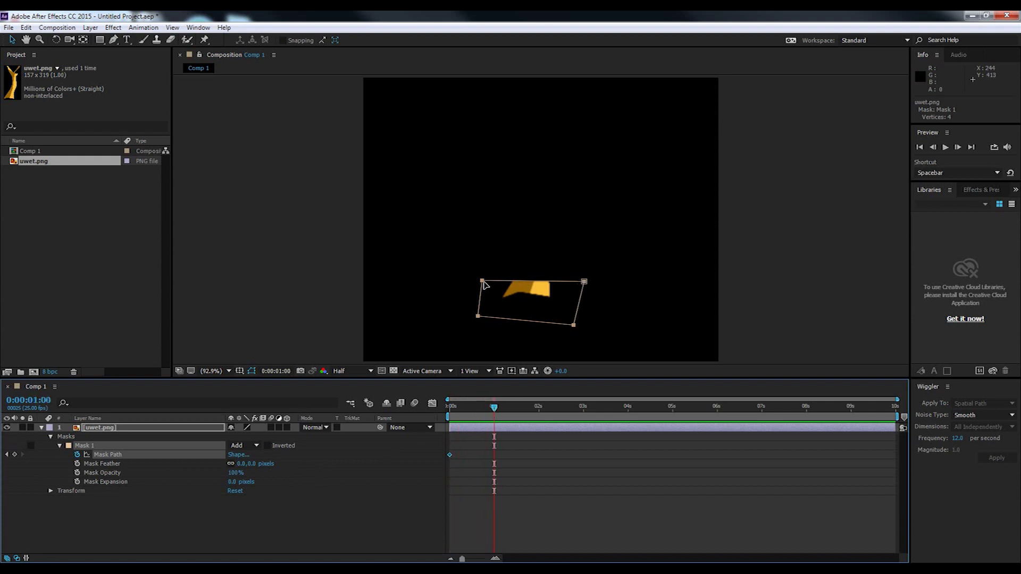
left_click_drag(483, 285, 491, 250)
key("ctrl+z")
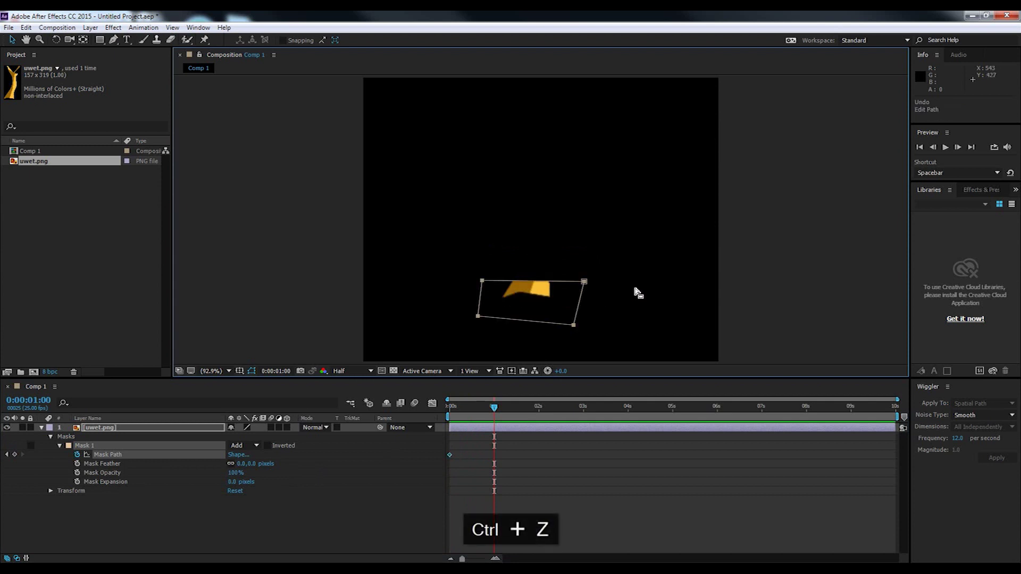
left_click(584, 285)
left_click_drag(482, 281, 492, 212)
left_click_drag(585, 284, 603, 209)
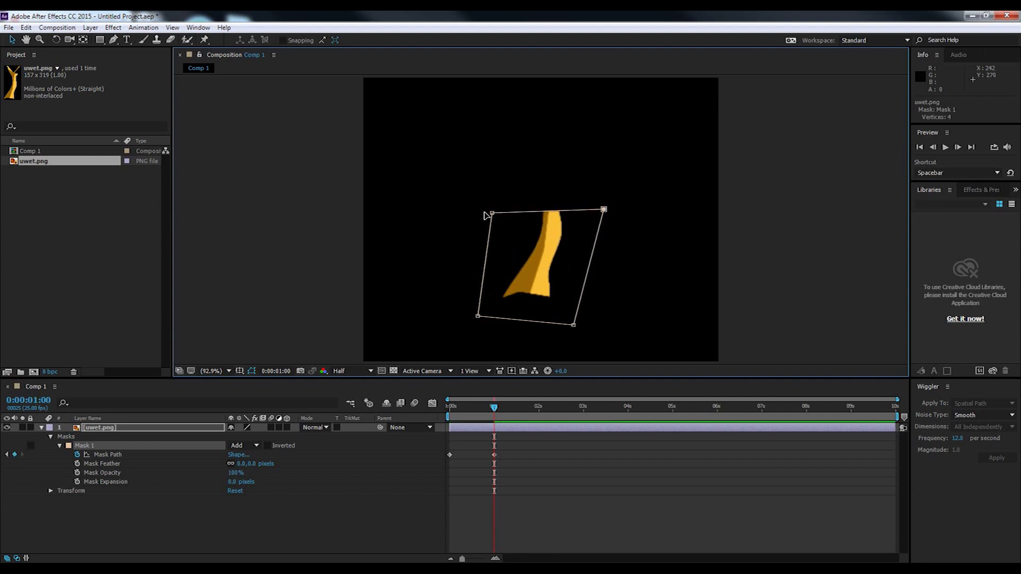
left_click_drag(493, 213, 507, 177)
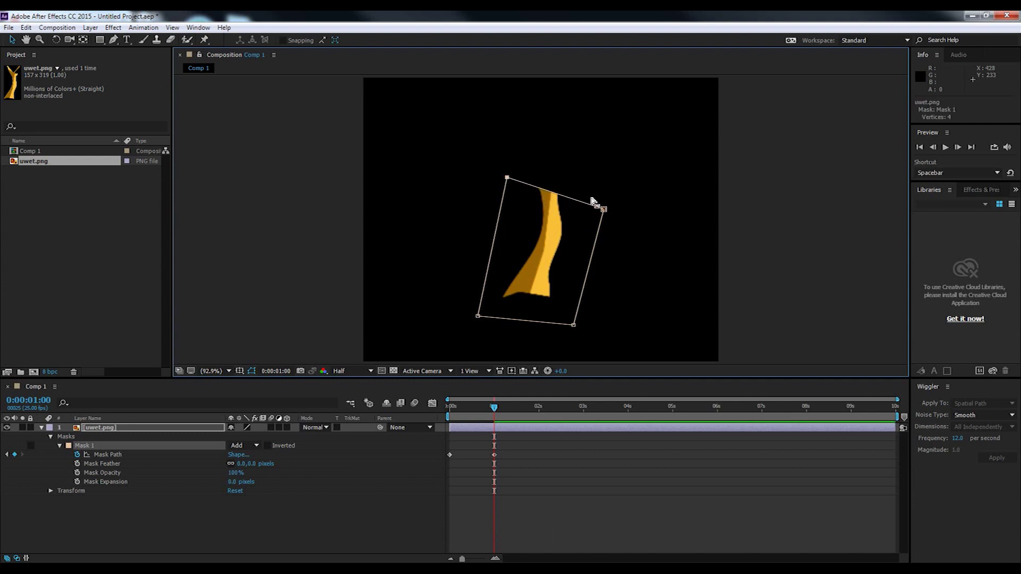
left_click_drag(604, 211, 608, 173)
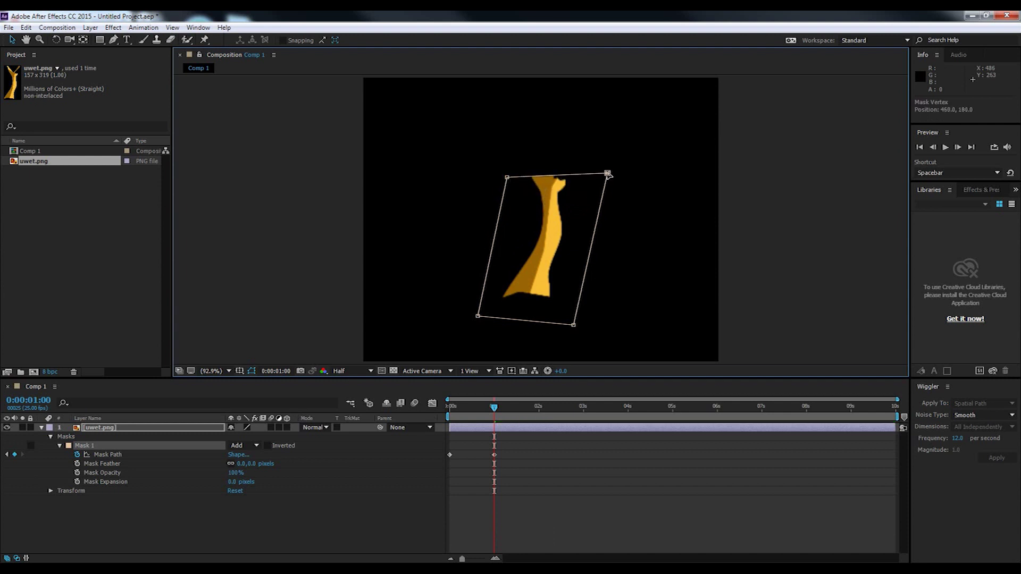
Step: Reshape the mask's upper vertices to reveal the figure's left arm at 0:00:02:00 and its right arm at 0:00:03:00
left_click_drag(494, 408, 538, 408)
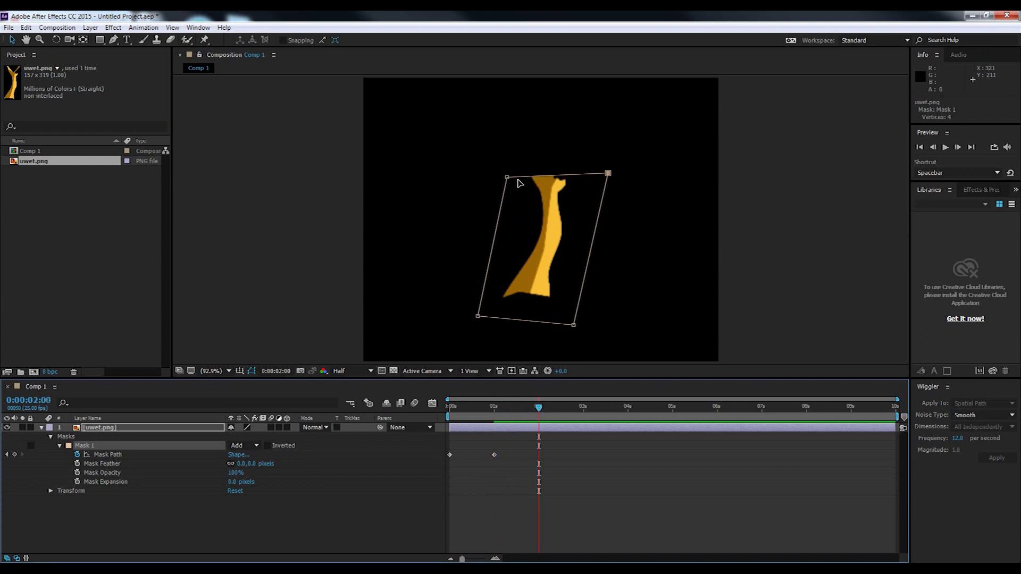
left_click_drag(507, 180, 496, 122)
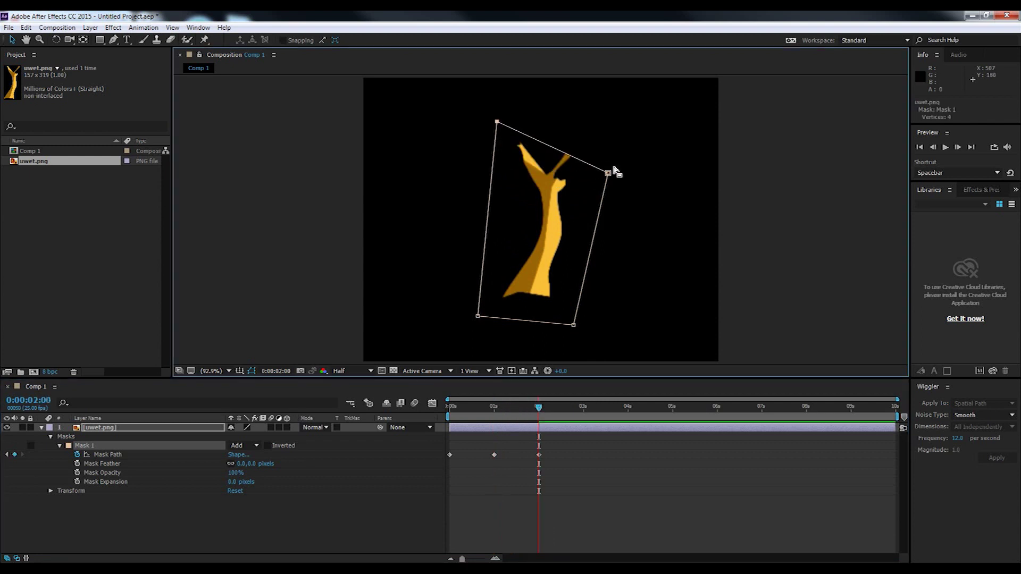
left_click_drag(608, 173, 578, 193)
left_click_drag(540, 409, 583, 407)
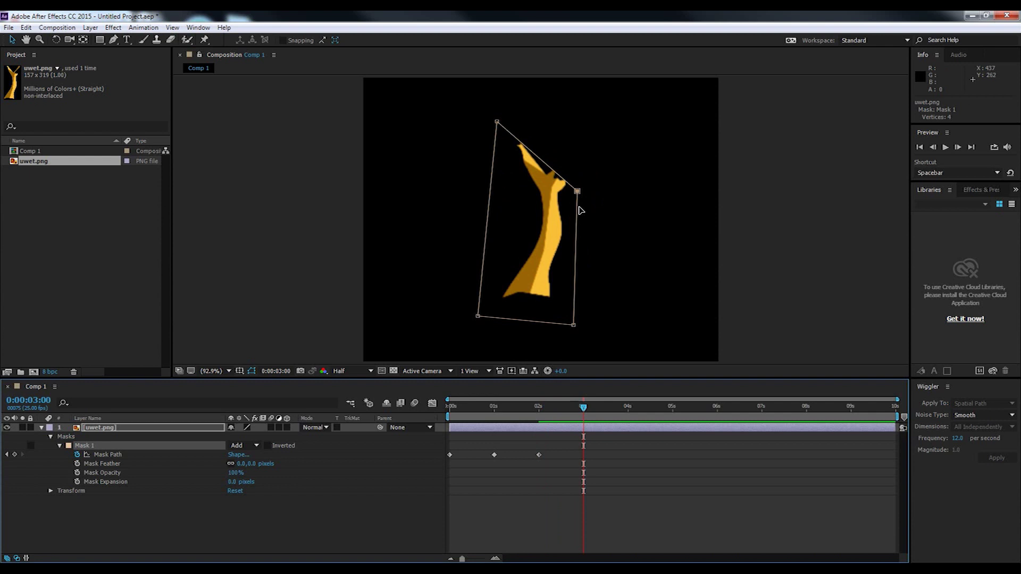
left_click_drag(576, 191, 617, 141)
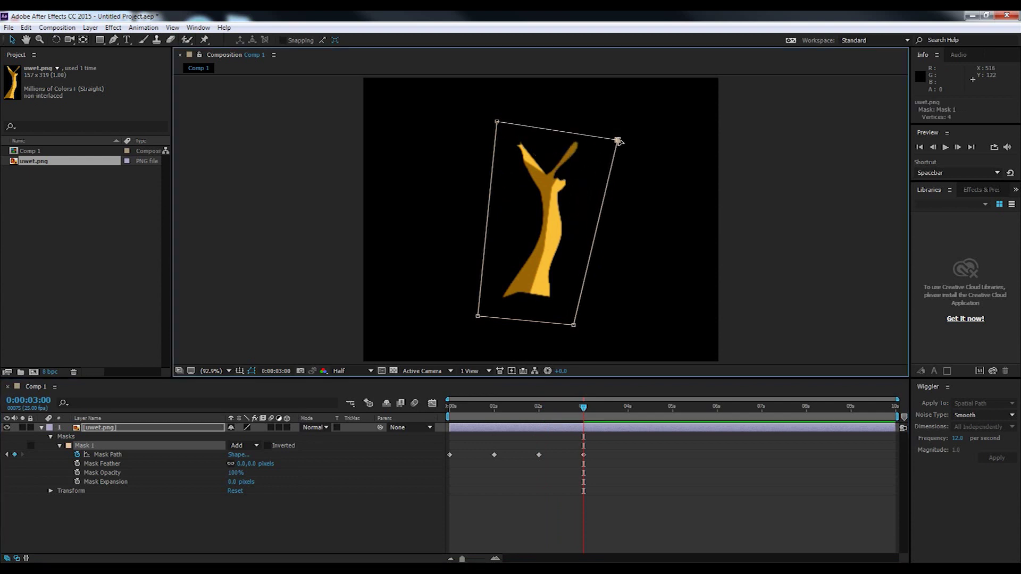
Step: Preview the mask reveal animation from the start of the composition, then place the playhead at 0:00:00:09
left_click_drag(583, 407, 416, 413)
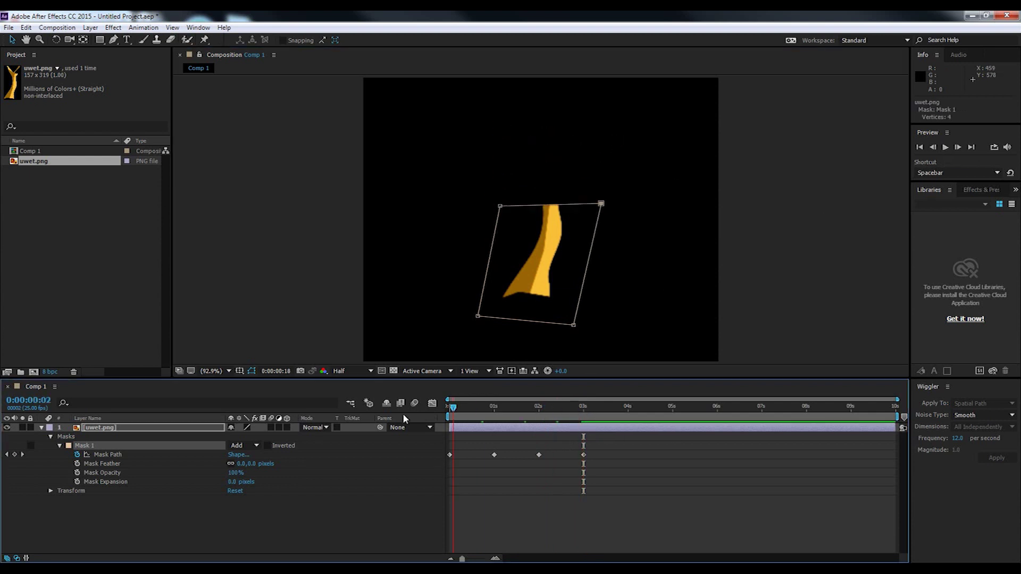
left_click(946, 150)
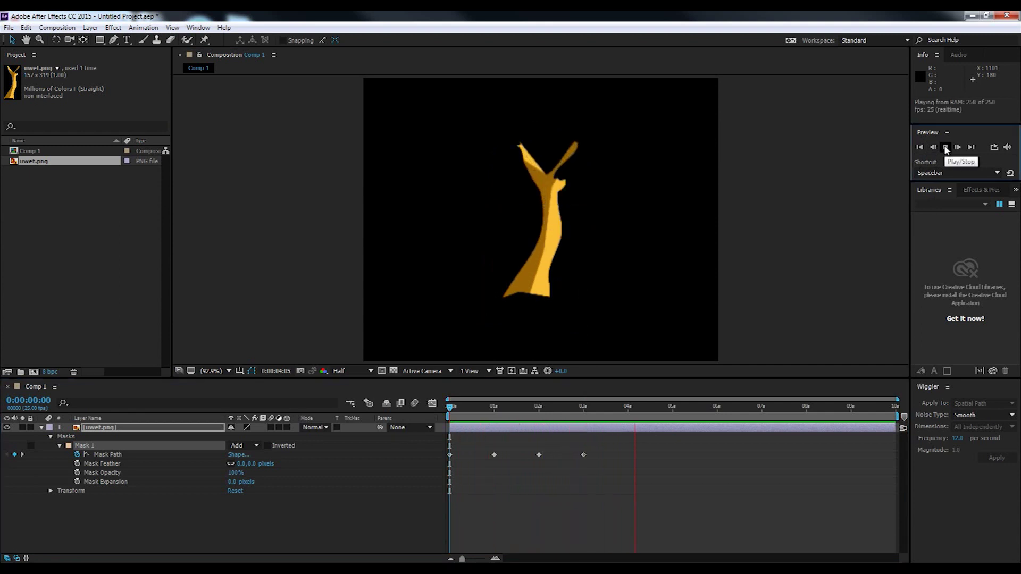
left_click(465, 407)
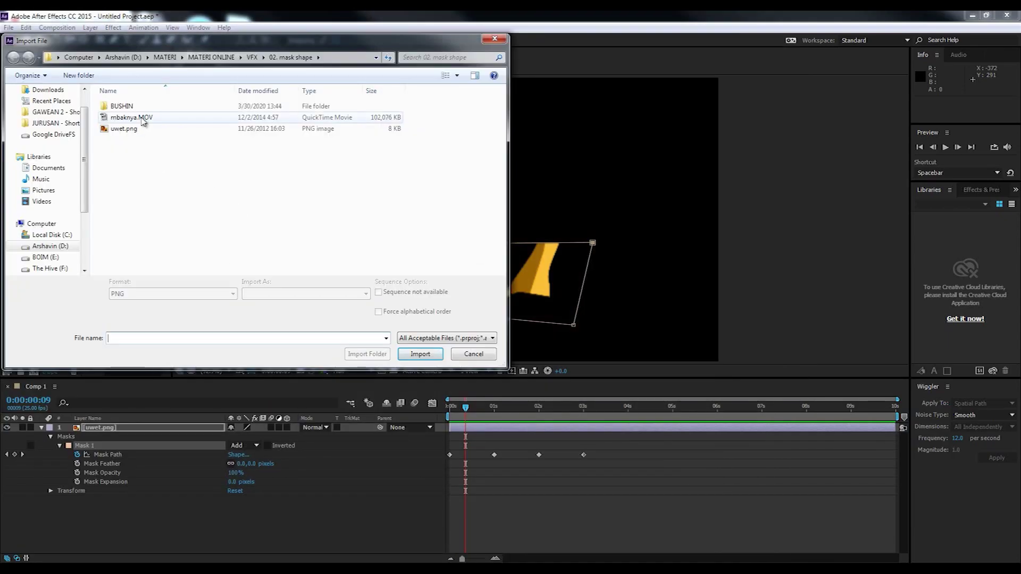
Step: Import mbaknya.MOV and create a new composition from the footage
left_click(133, 118)
left_click(420, 354)
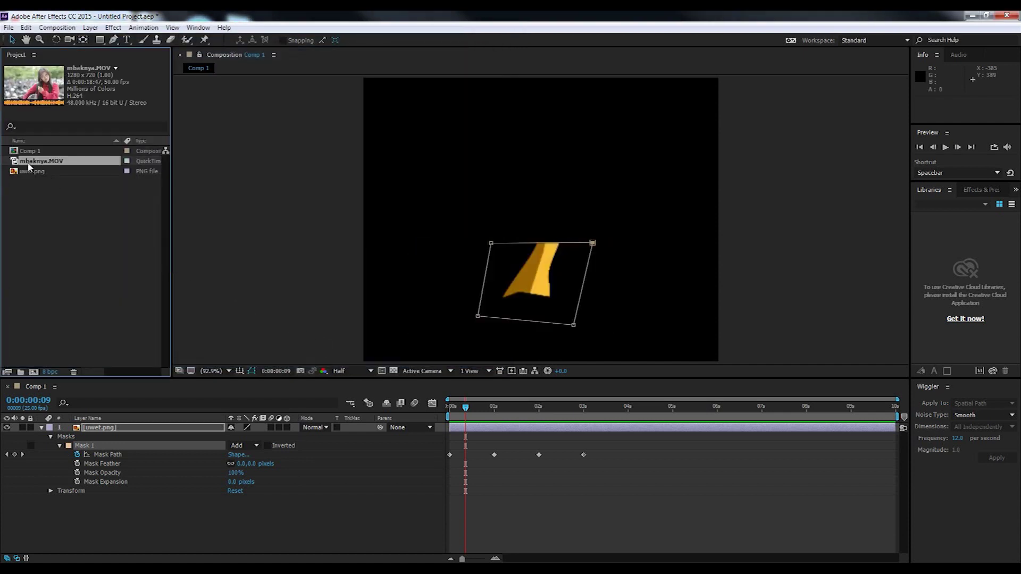
double_click(32, 161)
left_click(224, 55)
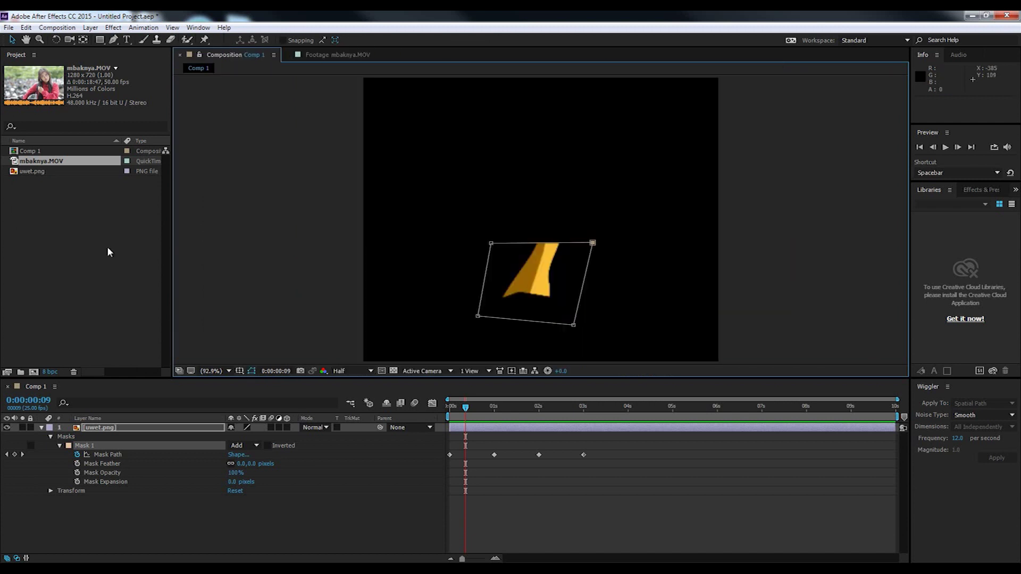
left_click(108, 247)
left_click(57, 161)
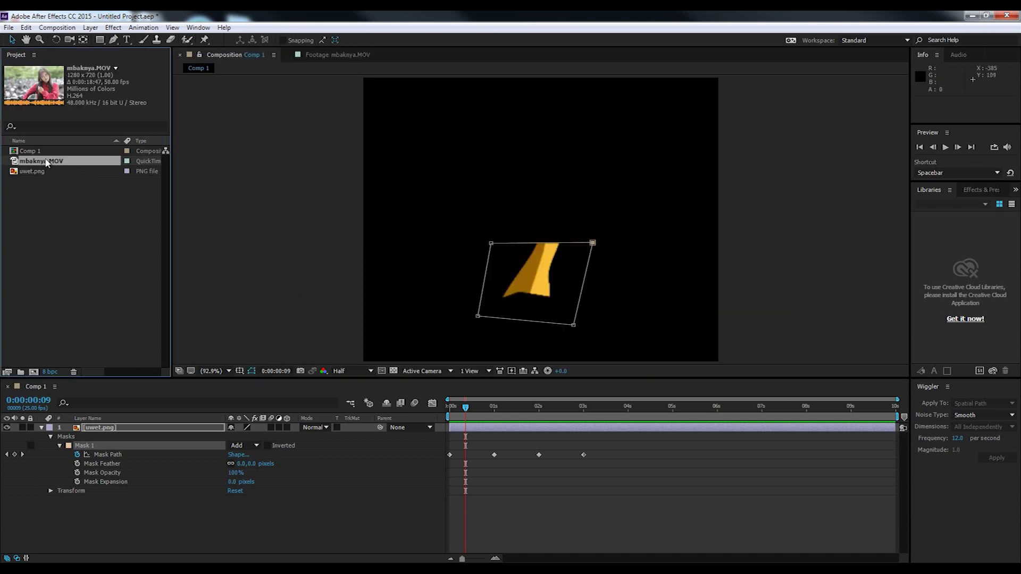
left_click_drag(44, 159, 32, 373)
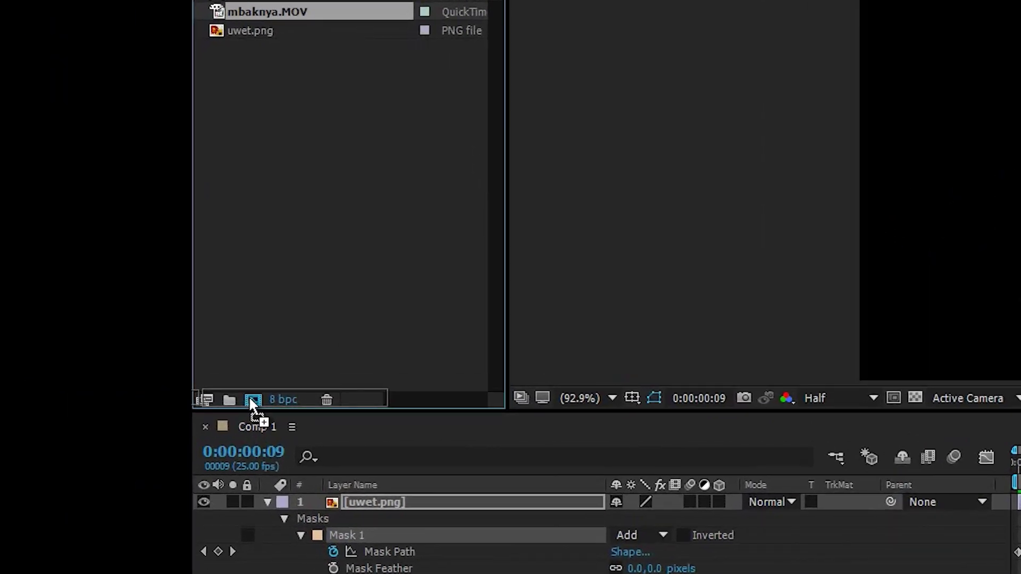
left_click_drag(249, 396, 249, 397)
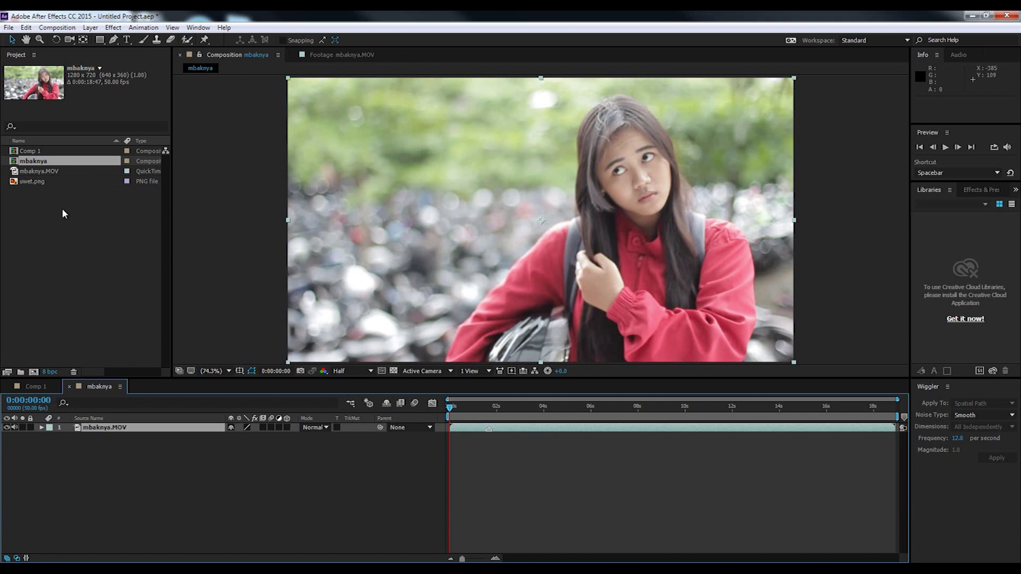
Step: Trim the mbaknya.MOV layer's start at 0:00:04:03 and shift the layer so it begins at 0:00:00:00
left_click(51, 171)
left_click_drag(450, 408, 544, 410)
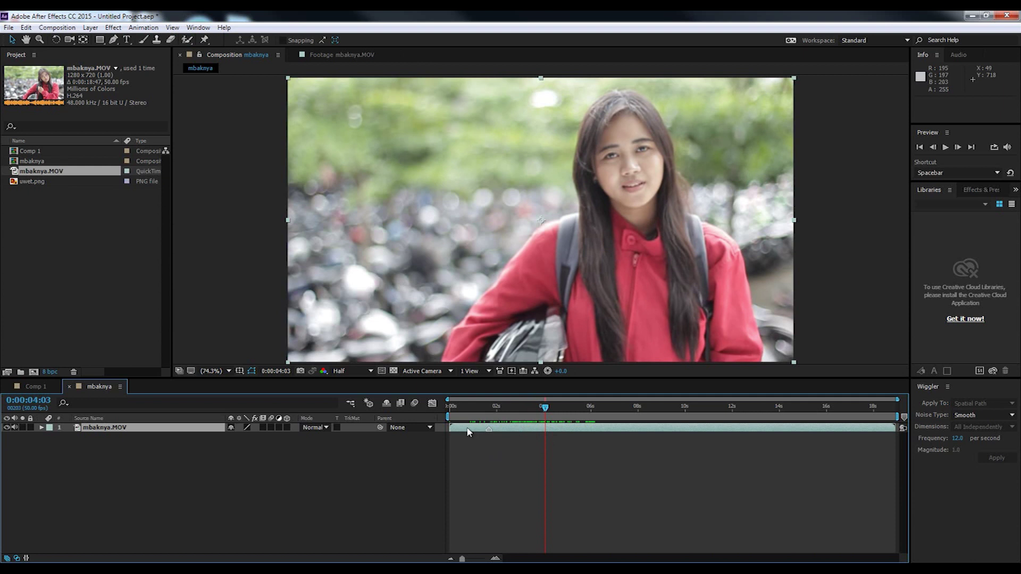
key("alt+bracketleft")
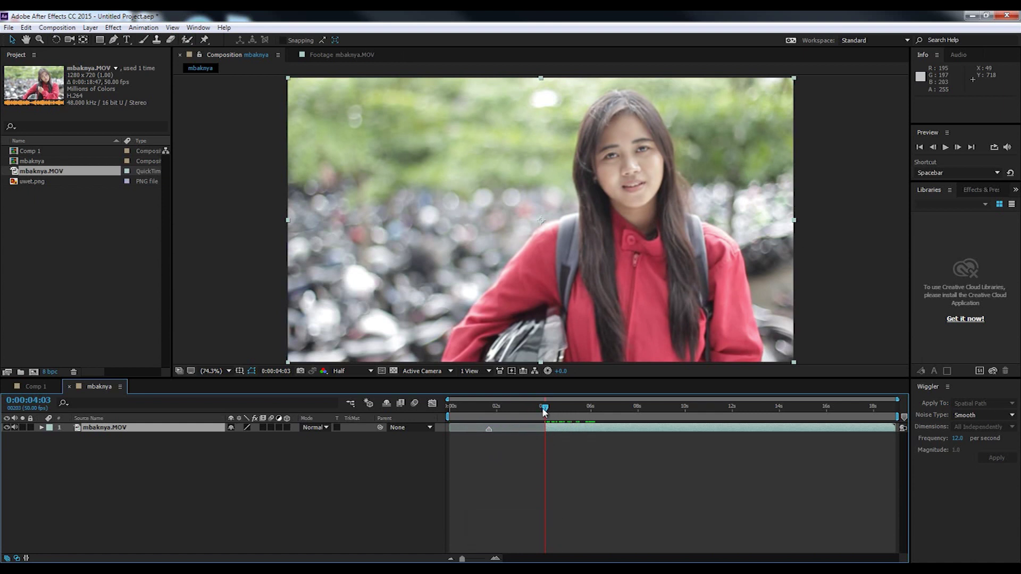
left_click_drag(545, 407, 432, 407)
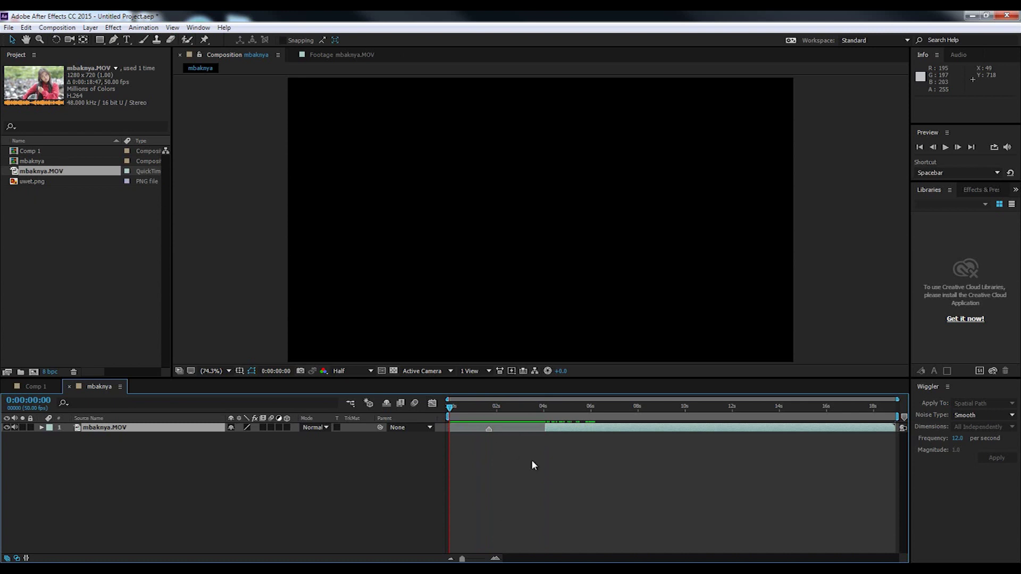
key("bracketleft")
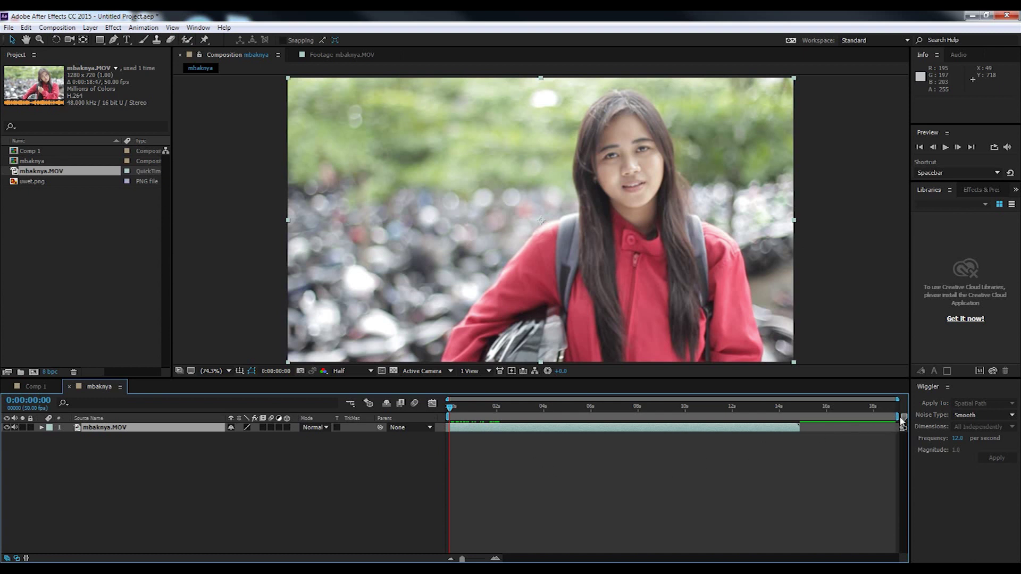
Step: Shorten the work area to the end of the mbaknya.MOV layer and trim the composition to the work area
left_click_drag(897, 417, 798, 418)
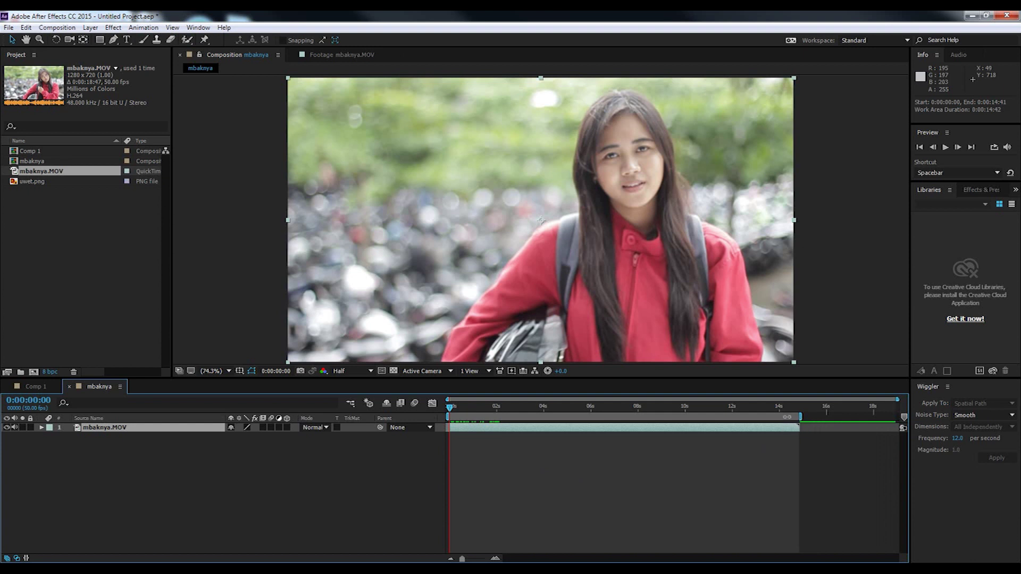
right_click(793, 417)
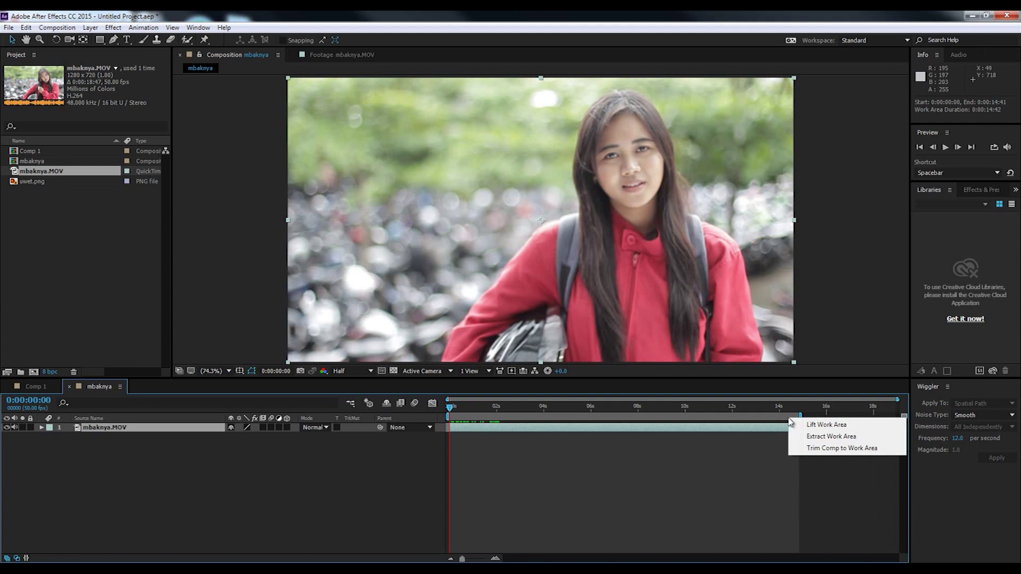
left_click(802, 448)
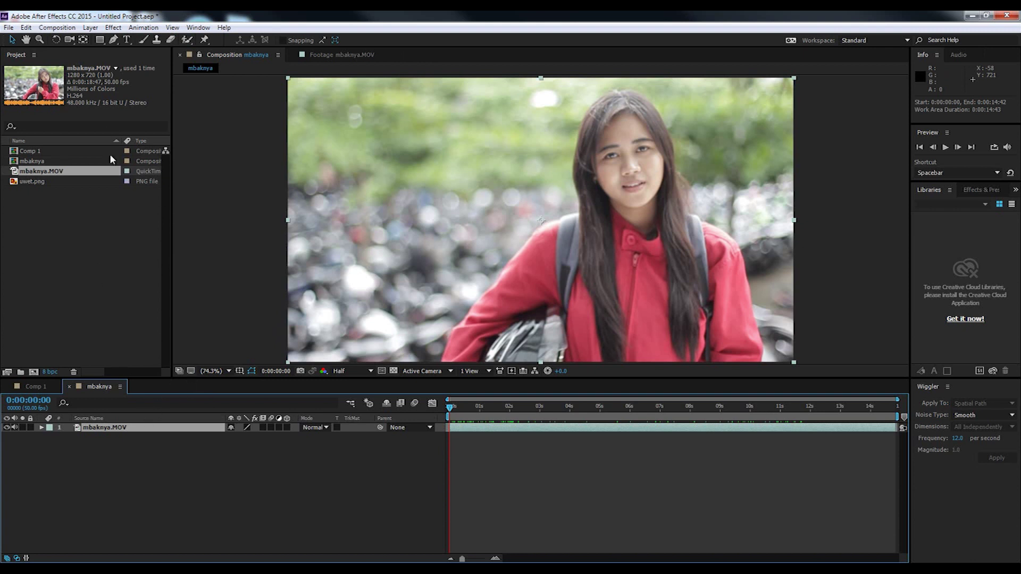
Step: Add a text layer reading KESELAMATAN BERKENDARA on two lines over the upper background of the video
left_click(127, 40)
left_click(395, 142)
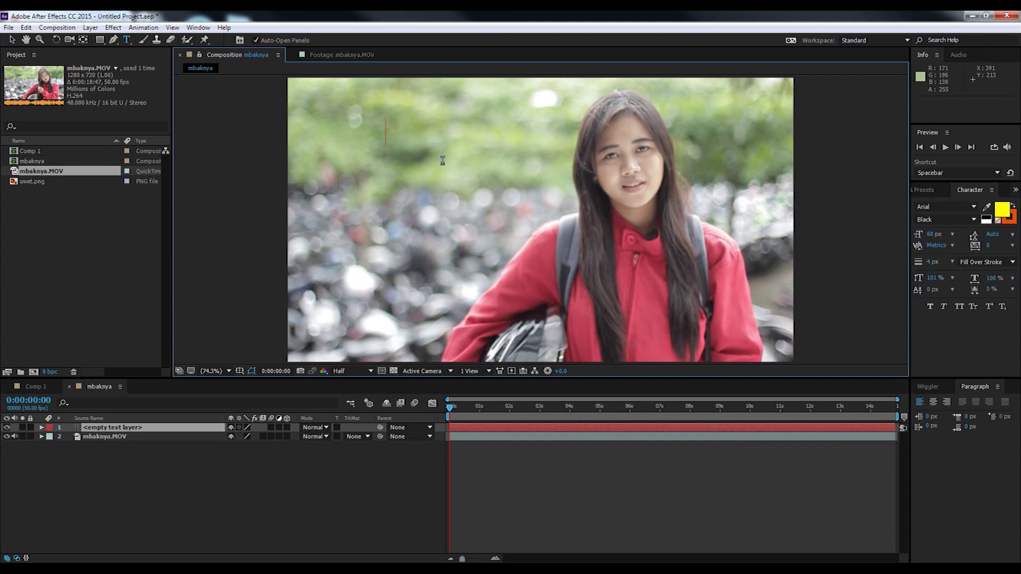
type("KEE")
key("BackSpace")
type("SELAMATAN")
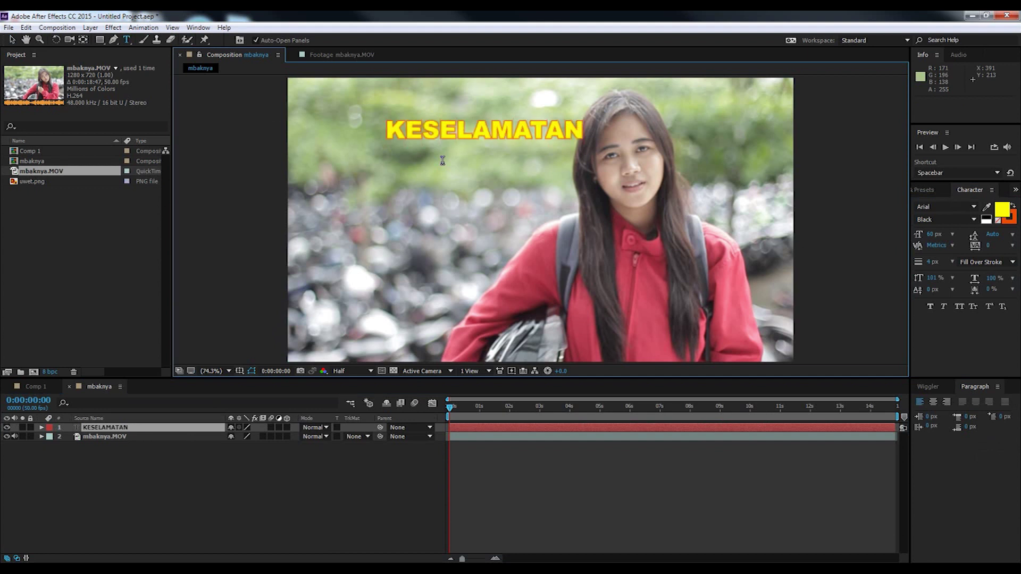
type(" BERKEEN")
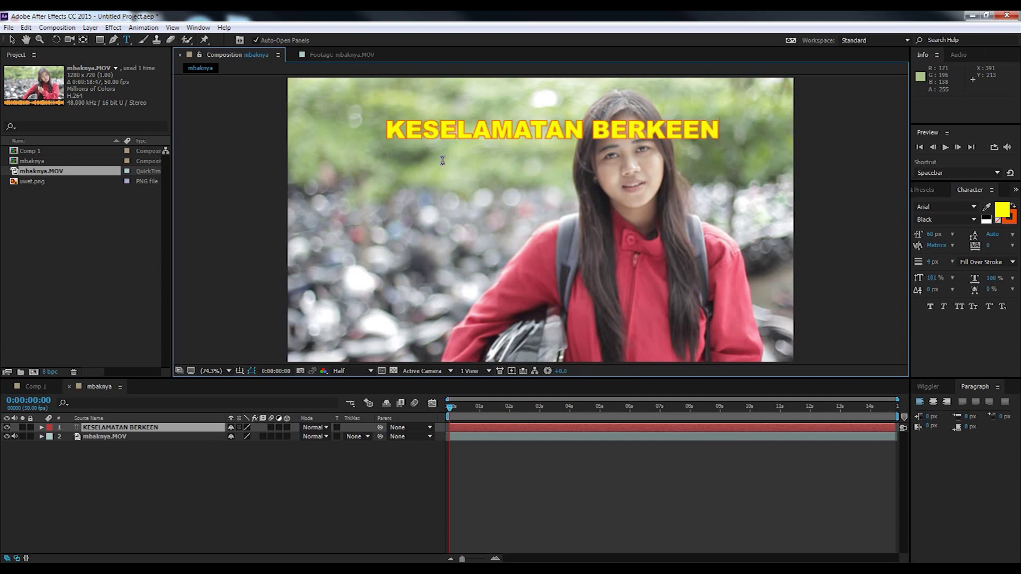
type("DARA")
key("BackSpace")
key("BackSpace")
key("BackSpace")
key("BackSpace")
key("BackSpace")
key("BackSpace")
type("NDARA")
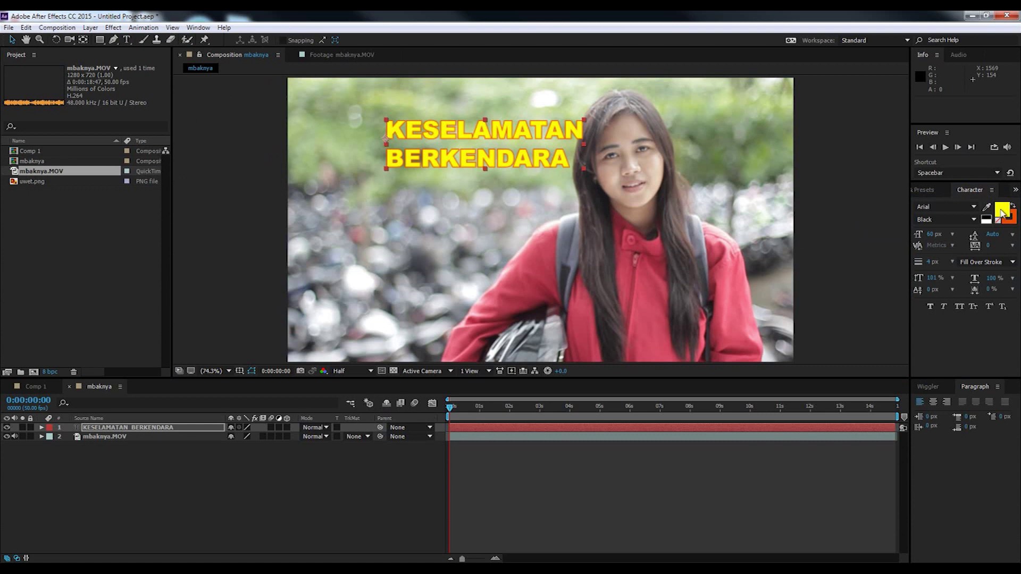
Step: Set the text's fill color to white (FFFFFF) and its stroke color to black (000000)
left_click(1002, 211)
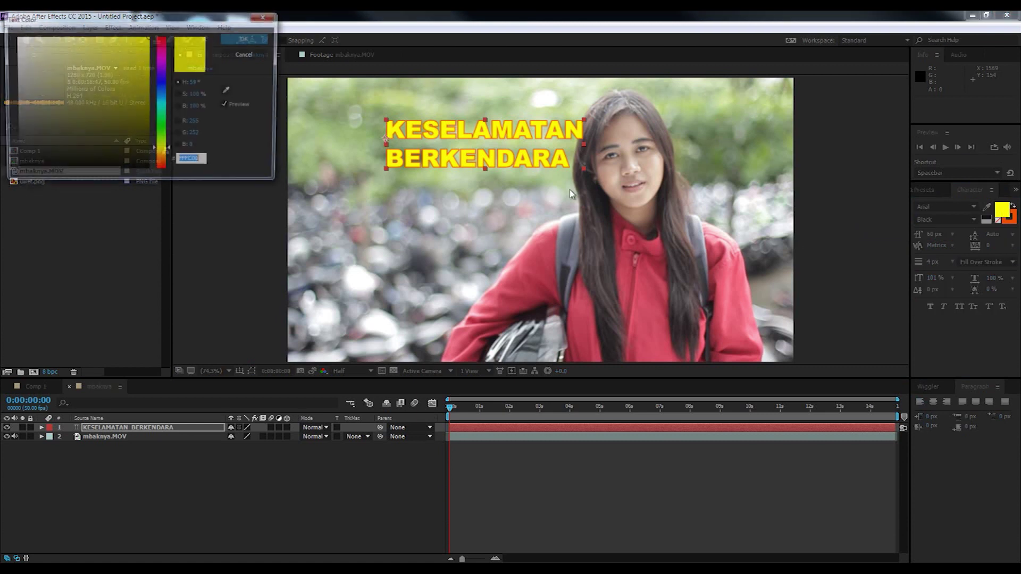
left_click(14, 37)
left_click(246, 38)
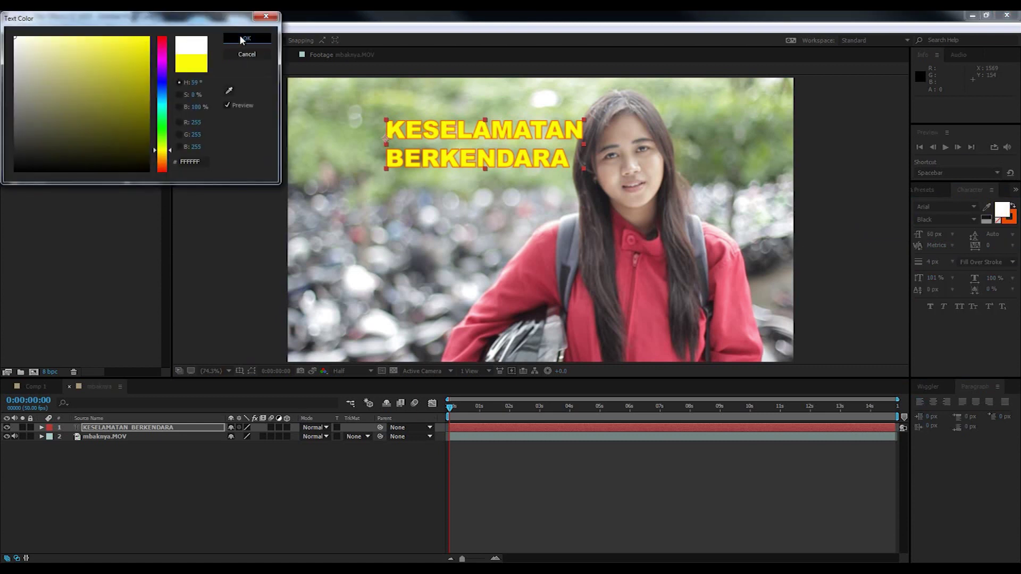
key("Caps_Lock")
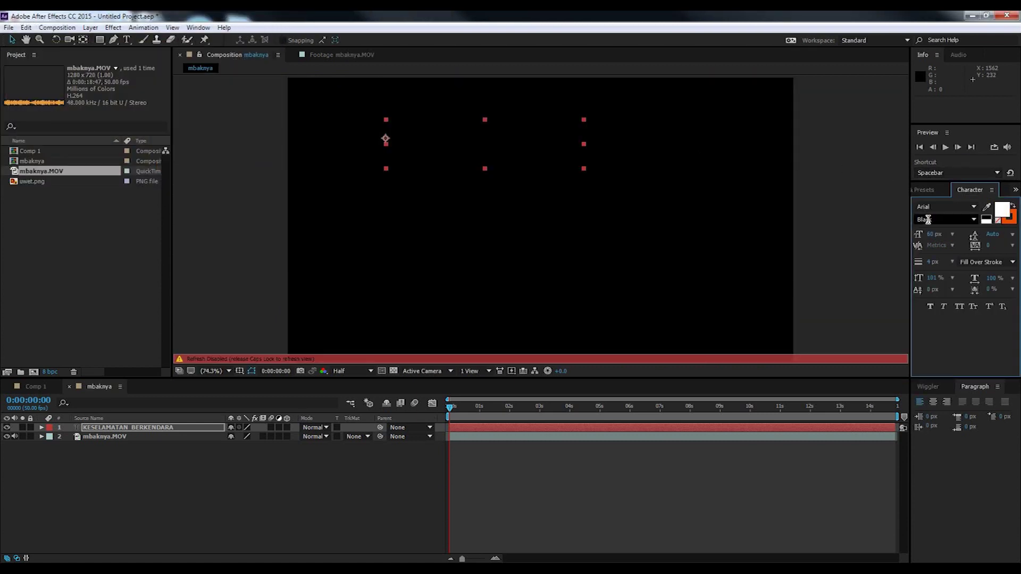
key("Caps_Lock")
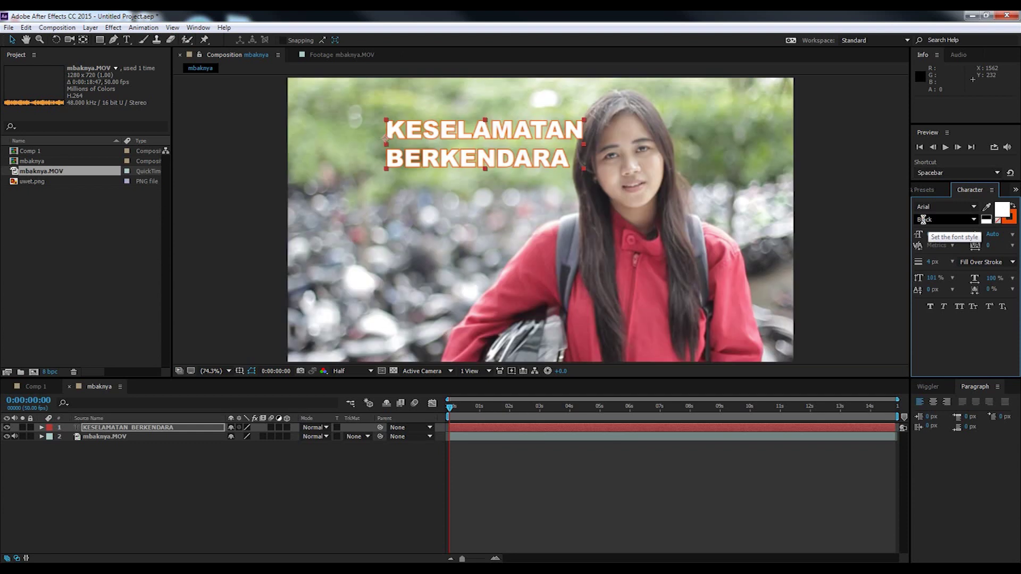
left_click(1008, 225)
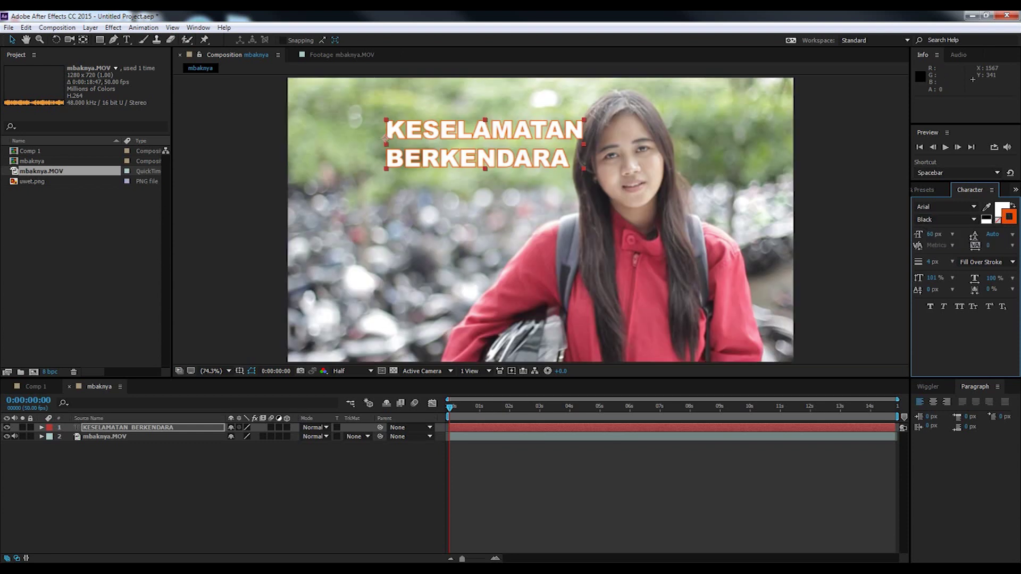
left_click(1009, 218)
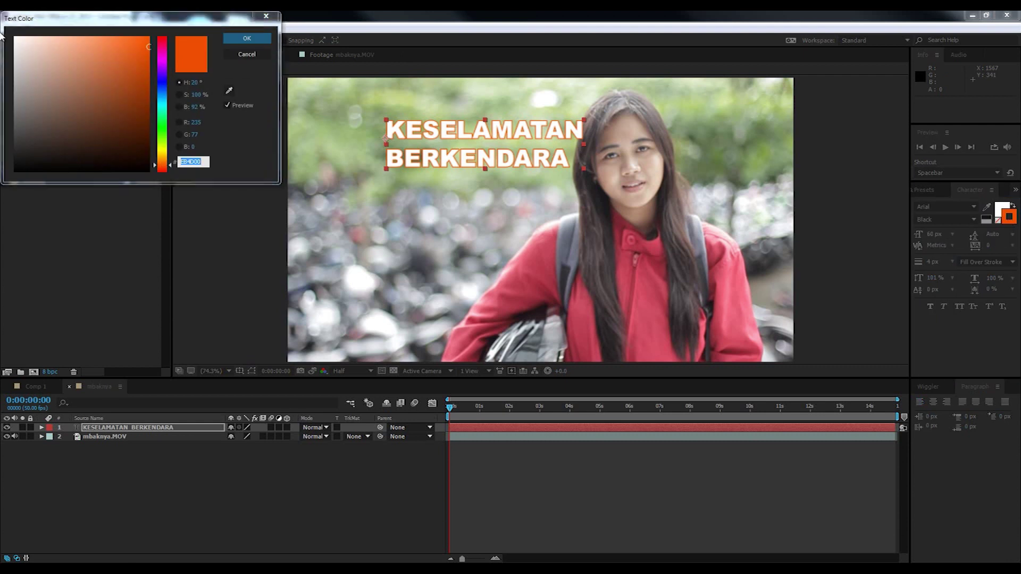
left_click_drag(151, 107, 159, 196)
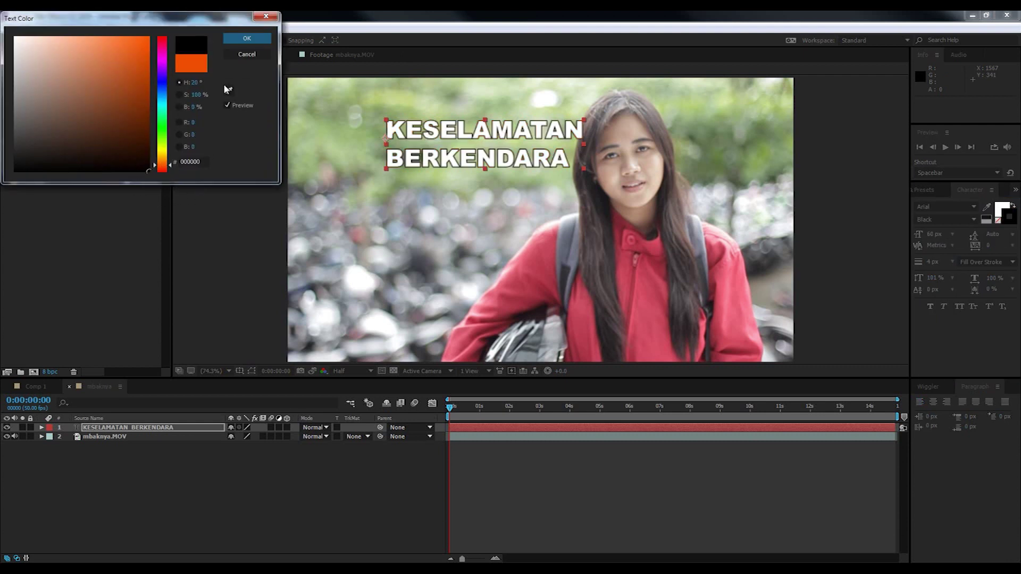
left_click(247, 44)
Step: Move the two-line text onto the blurred background beside the woman, clear of her hair
left_click_drag(512, 140, 466, 162)
mouse_move(532, 151)
left_mouse_down()
mouse_move(764, 155)
mouse_move(533, 156)
left_mouse_up()
left_click_drag(473, 156, 467, 158)
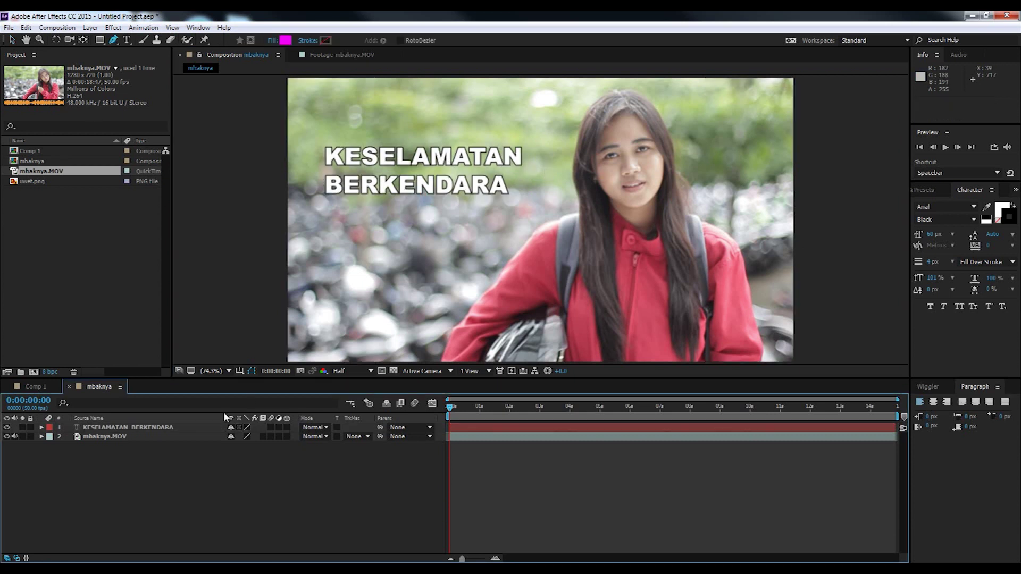
Step: Draw a closed ten-vertex Pen mask on the text layer around the background beside the woman, following her hair, shoulder and arm
left_click(132, 428)
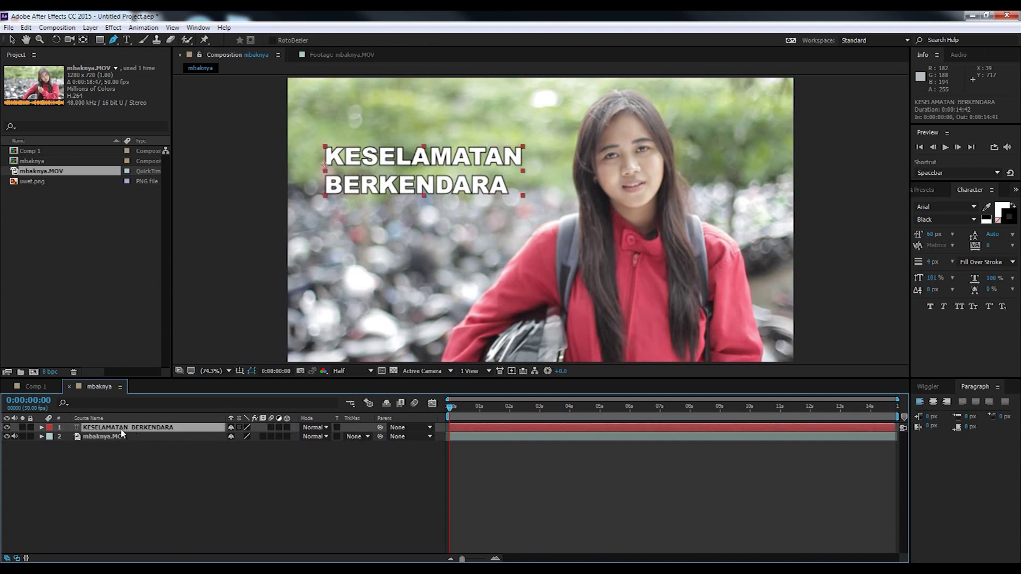
left_click(301, 90)
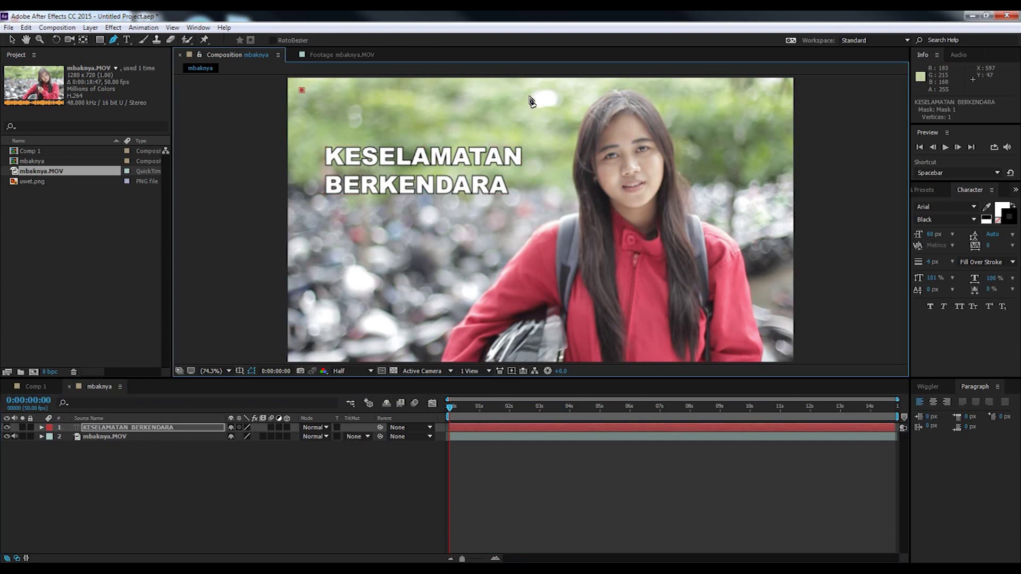
left_click(578, 92)
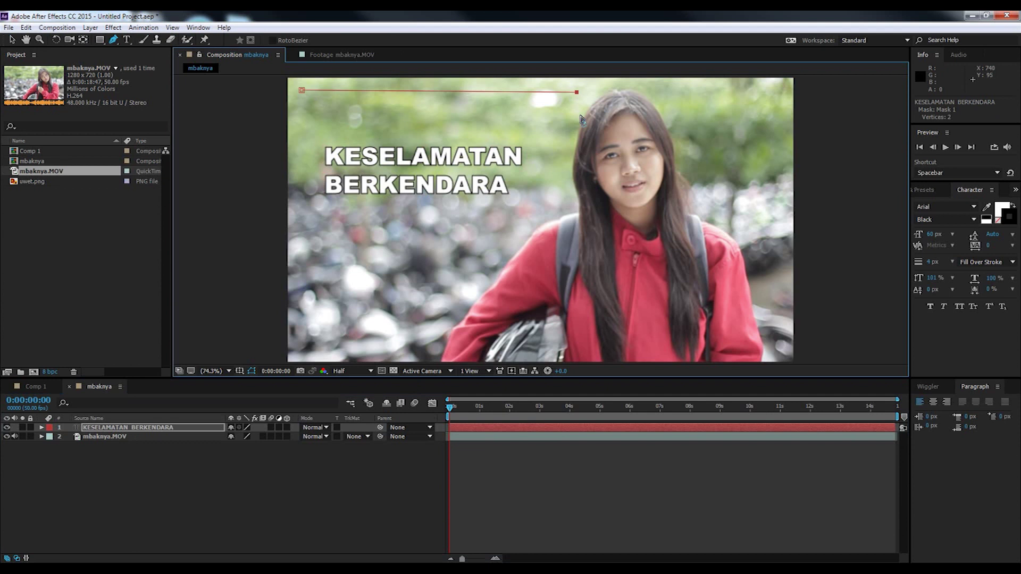
left_click(583, 105)
left_click(570, 143)
left_click(572, 189)
left_click(575, 207)
left_click(543, 223)
left_click(466, 306)
left_click(436, 352)
left_click(290, 349)
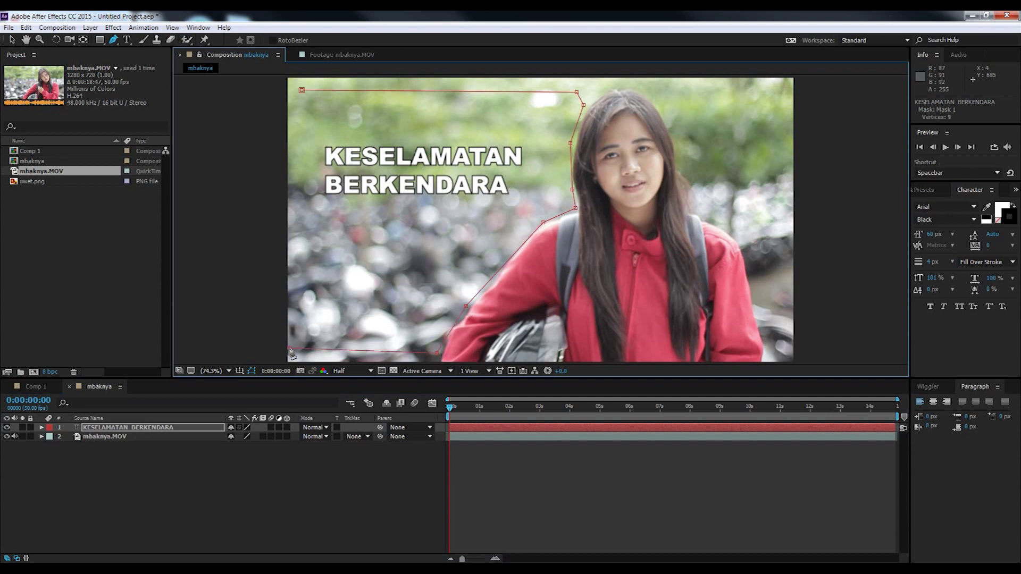
left_click(302, 91)
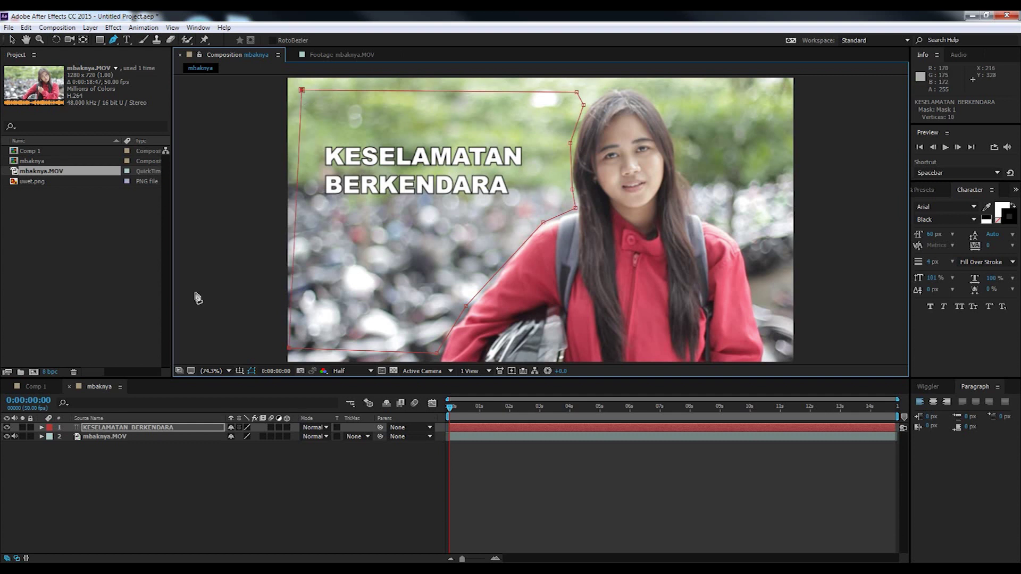
Step: Add a Position animator to the masked text layer and set its Position to 692.0, 0.0
left_click(42, 427)
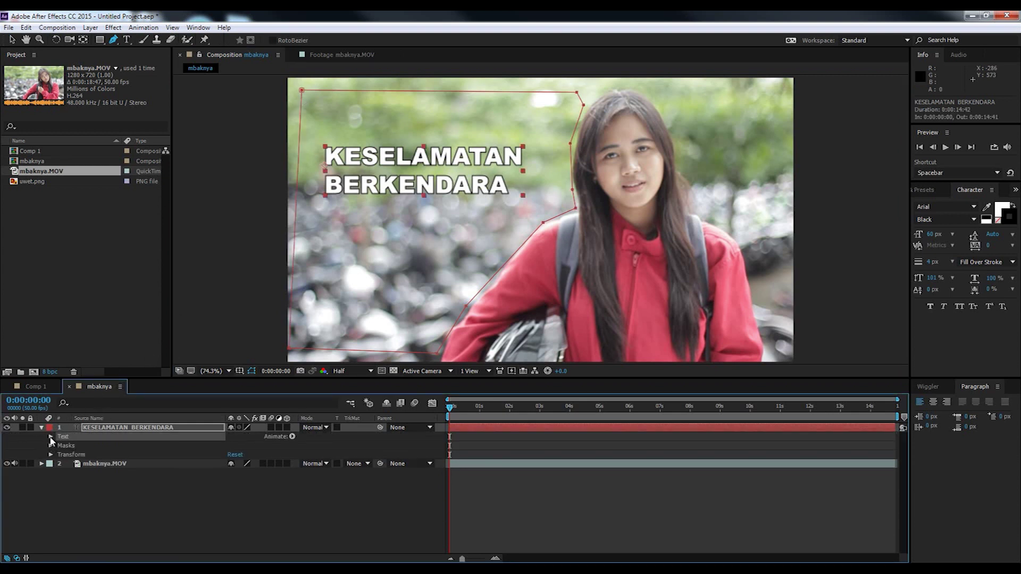
left_click(51, 436)
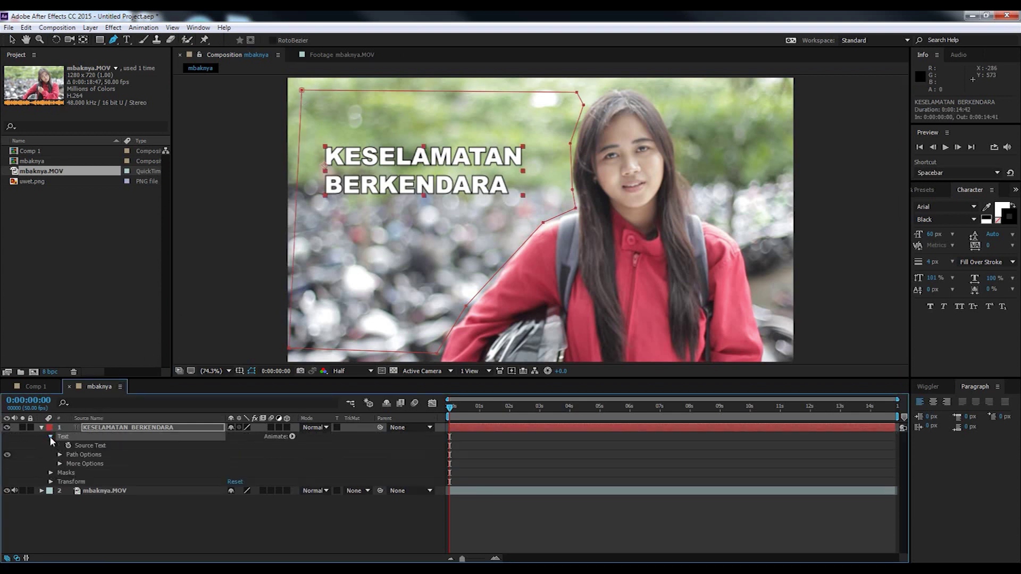
left_click(60, 464)
left_click(61, 465)
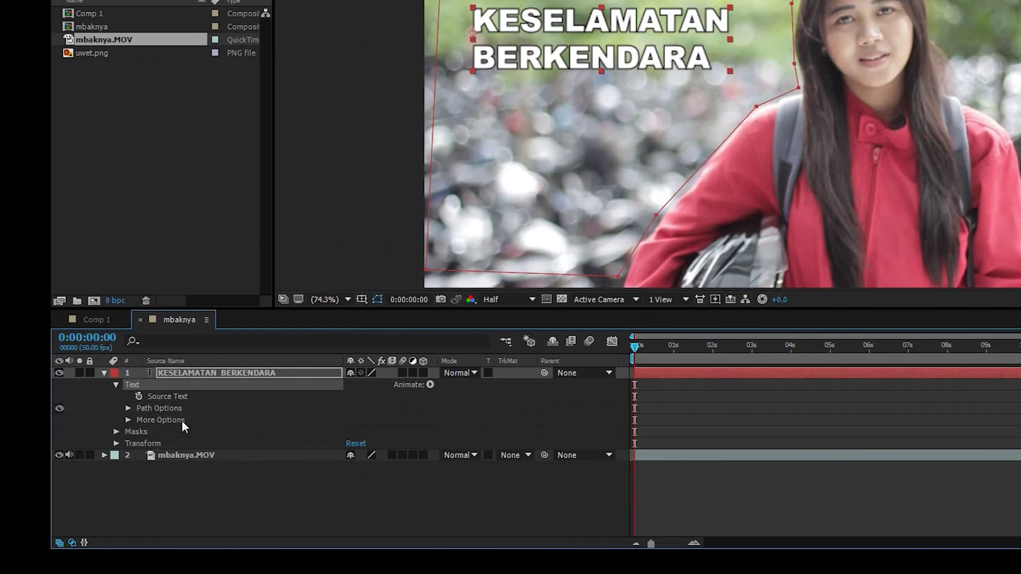
left_click(430, 385)
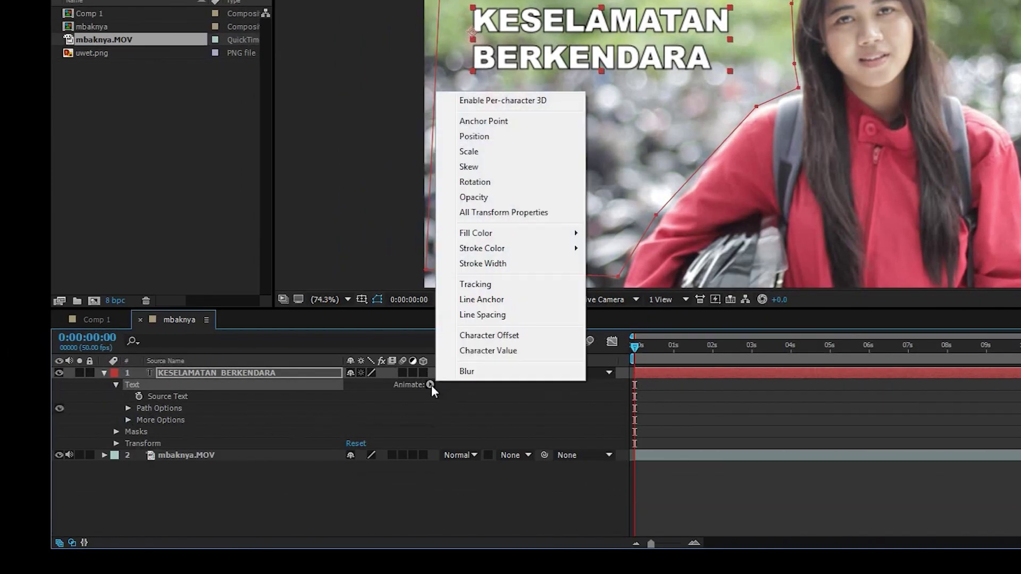
left_click(507, 137)
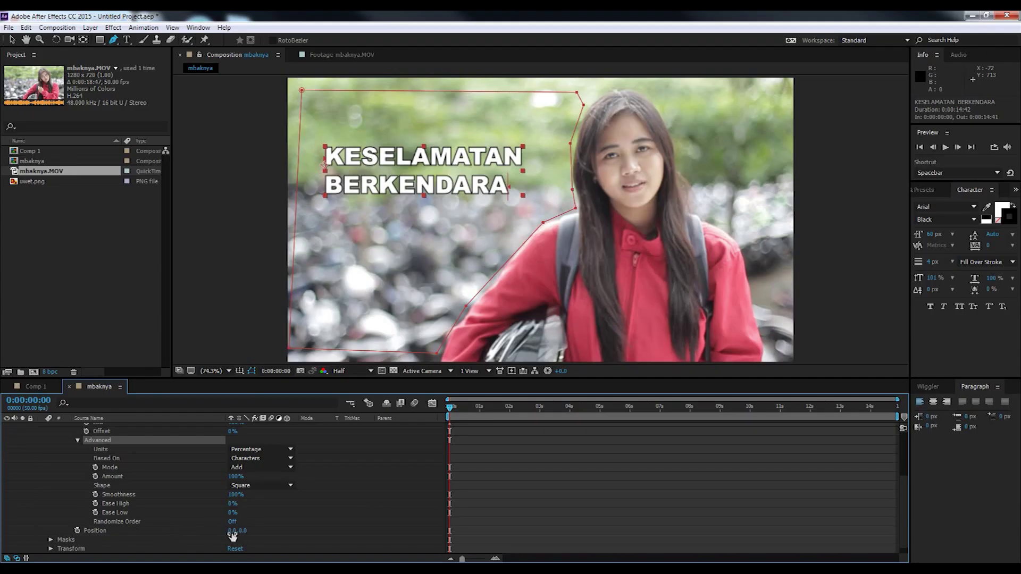
left_click_drag(230, 535, 591, 524)
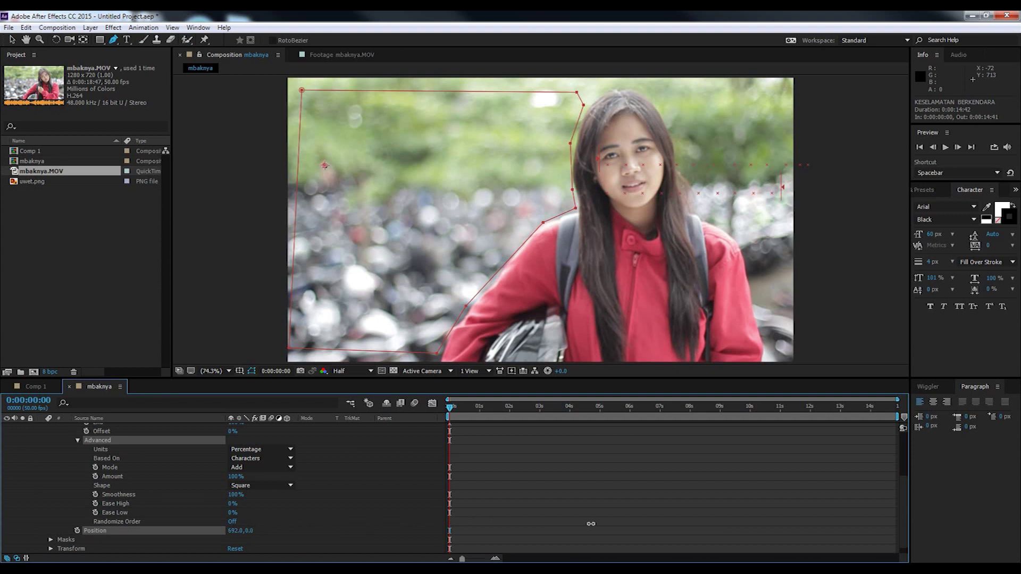
Step: Keyframe the text animator's Position from 692.0, 0.0 at the composition start to -9.0, 0.0 at 0:00:02:01
left_click(79, 522)
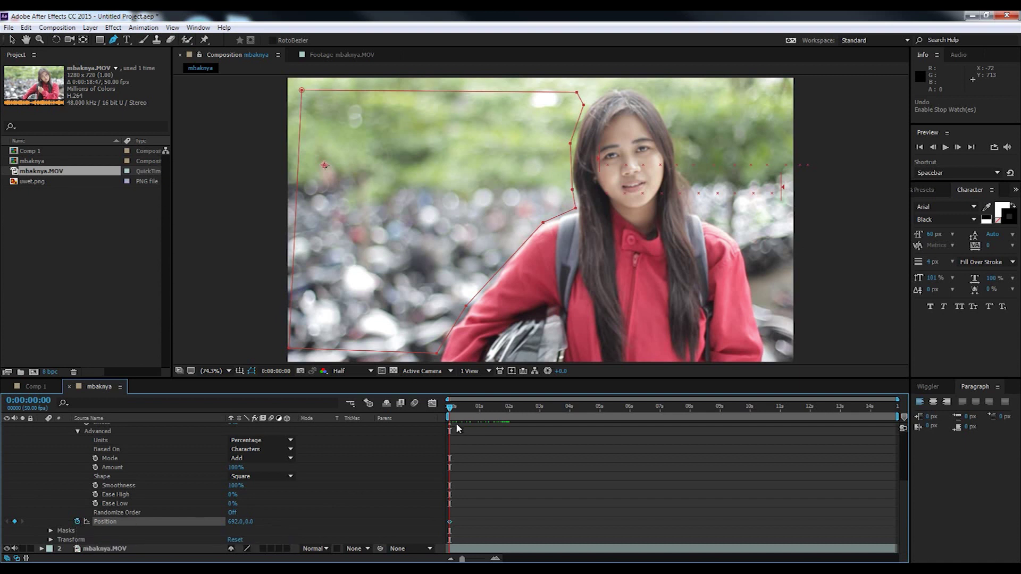
left_click_drag(453, 411, 509, 408)
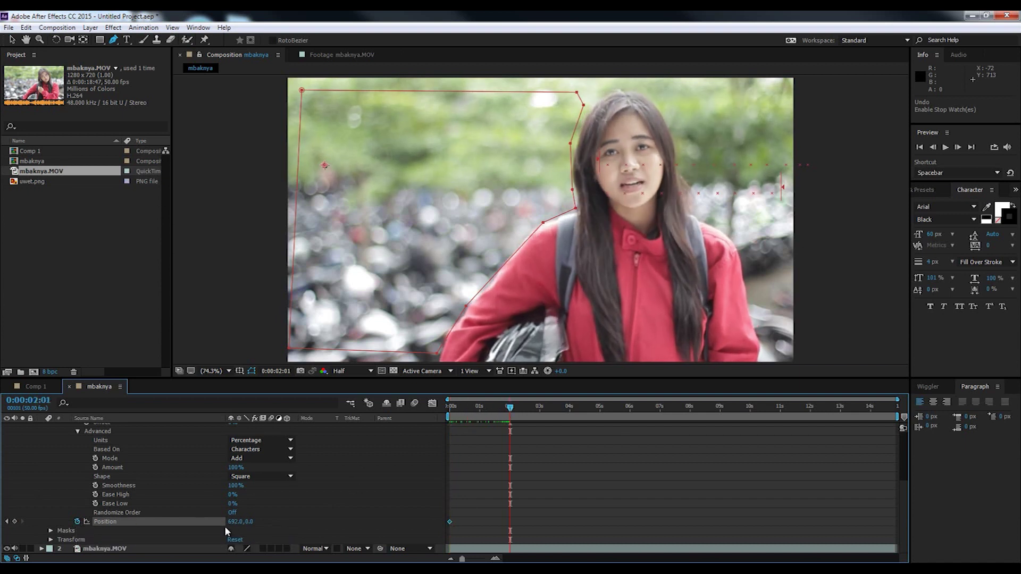
left_click_drag(233, 523, 2, 529)
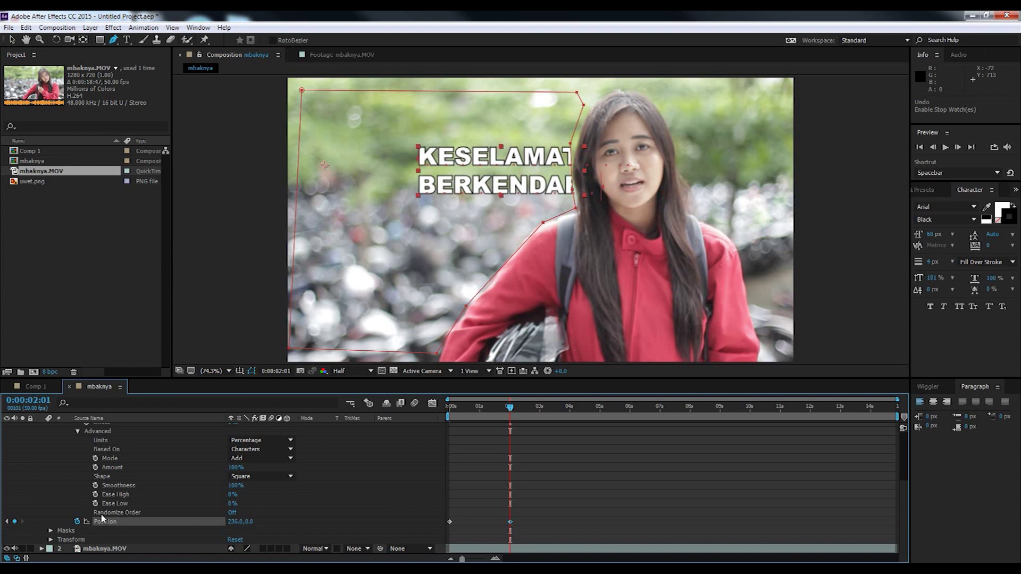
left_click_drag(232, 523, 109, 526)
Step: Deselect the text layer and preview the sliding title from the start of the composition
left_click_drag(513, 411, 401, 413)
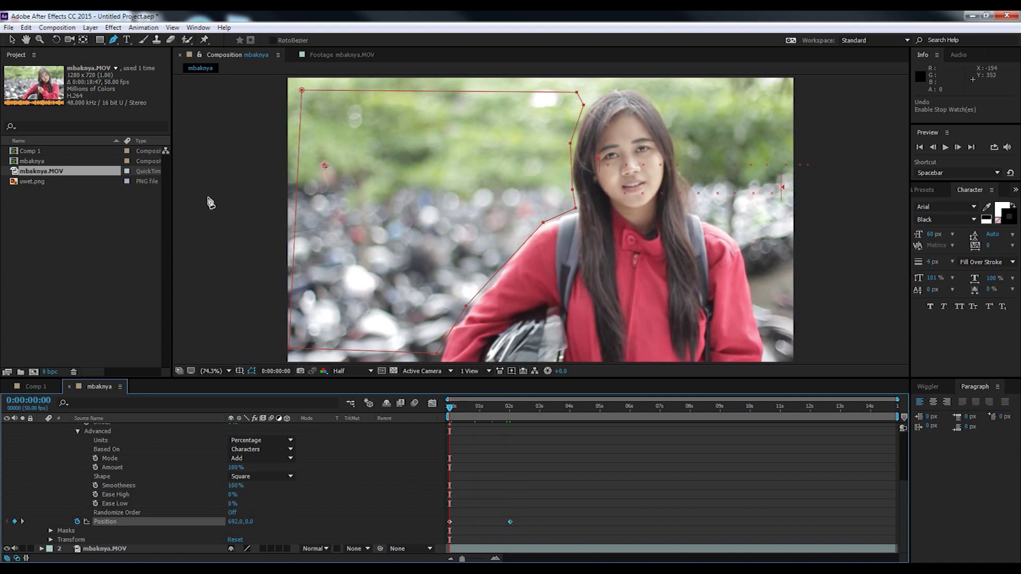
left_click(12, 39)
left_click(254, 133)
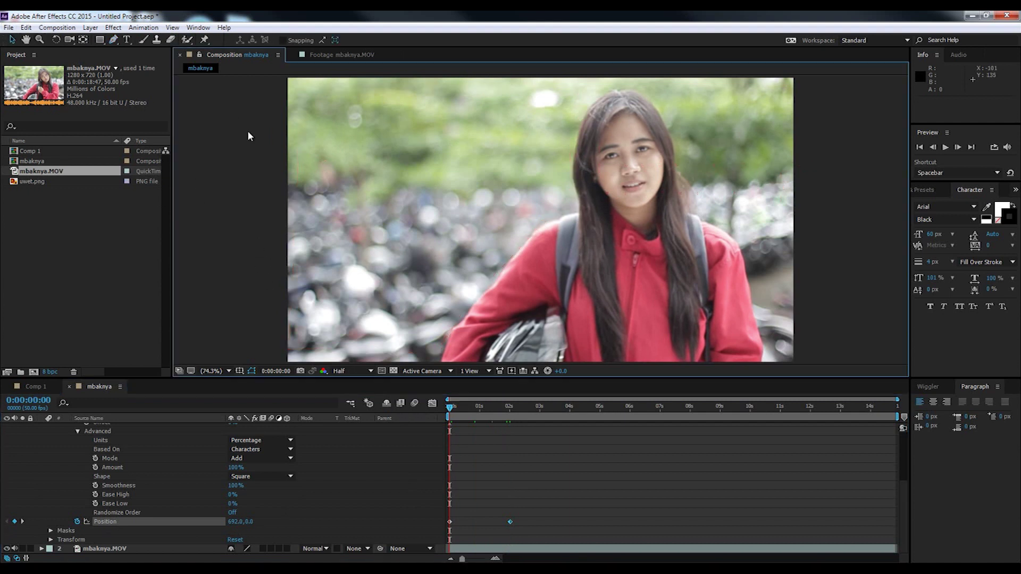
left_click(946, 148)
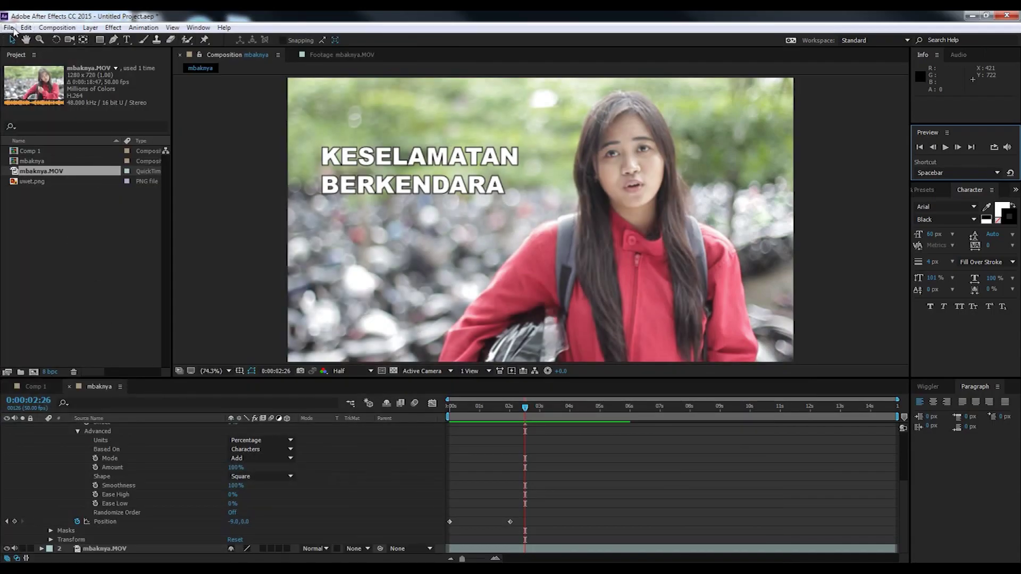
Step: Import the WOTA RAW.MOV clip from the BUSHIN folder into the project
double_click(61, 233)
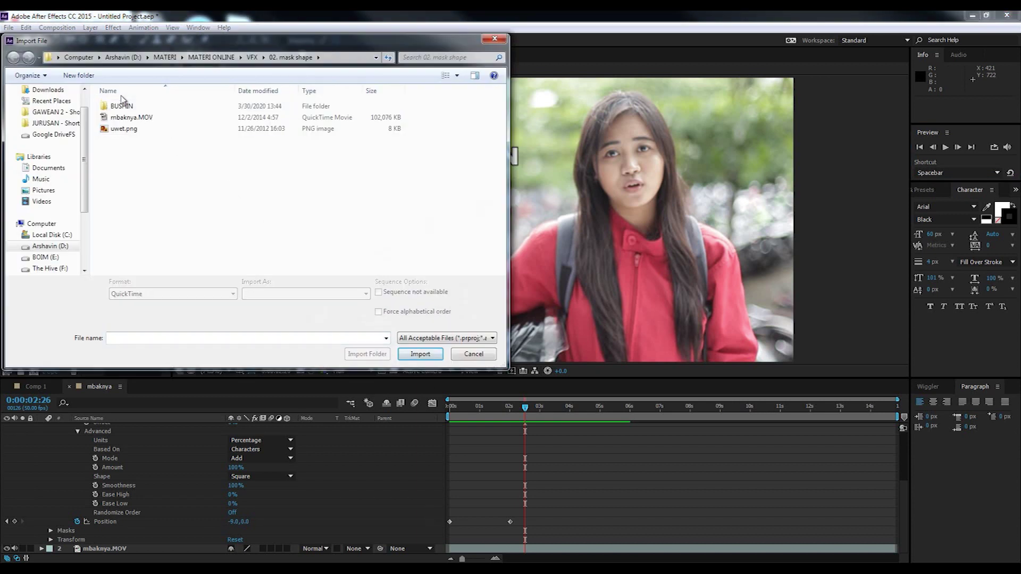
double_click(122, 106)
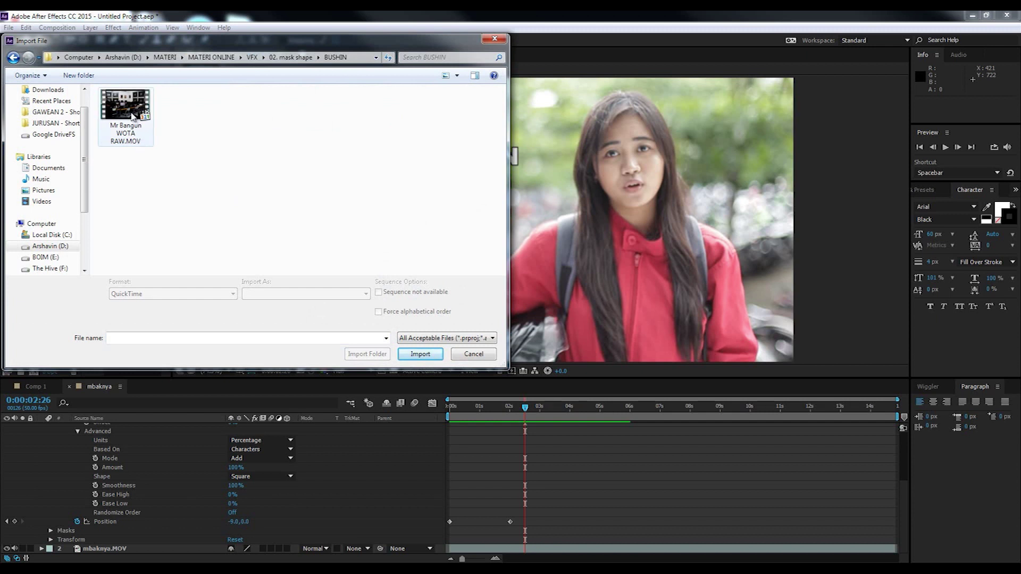
left_click(133, 118)
left_click(431, 359)
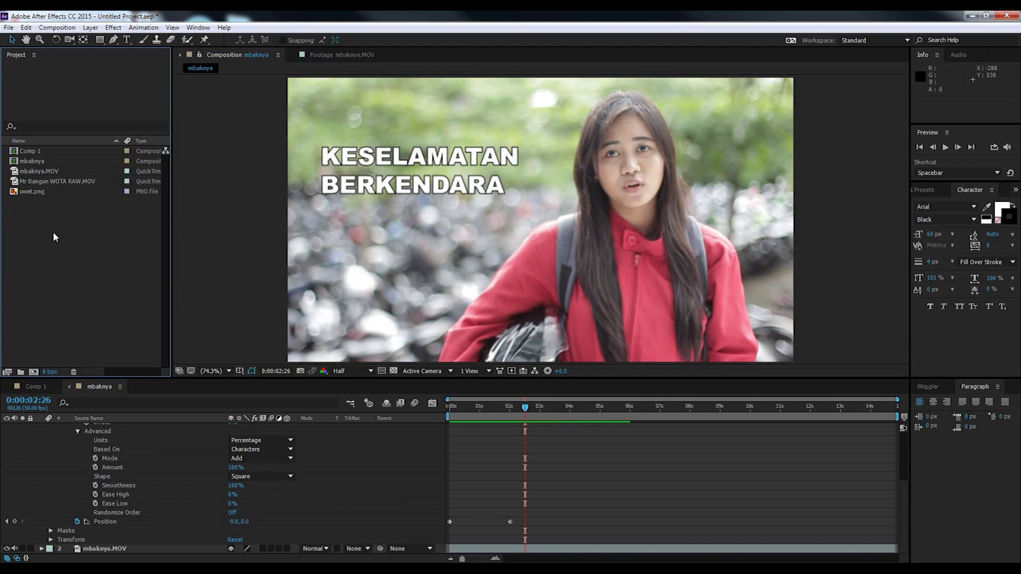
Step: Create a new composition from the imported WOTA RAW.MOV footage, matching the clip's settings
left_click(73, 178)
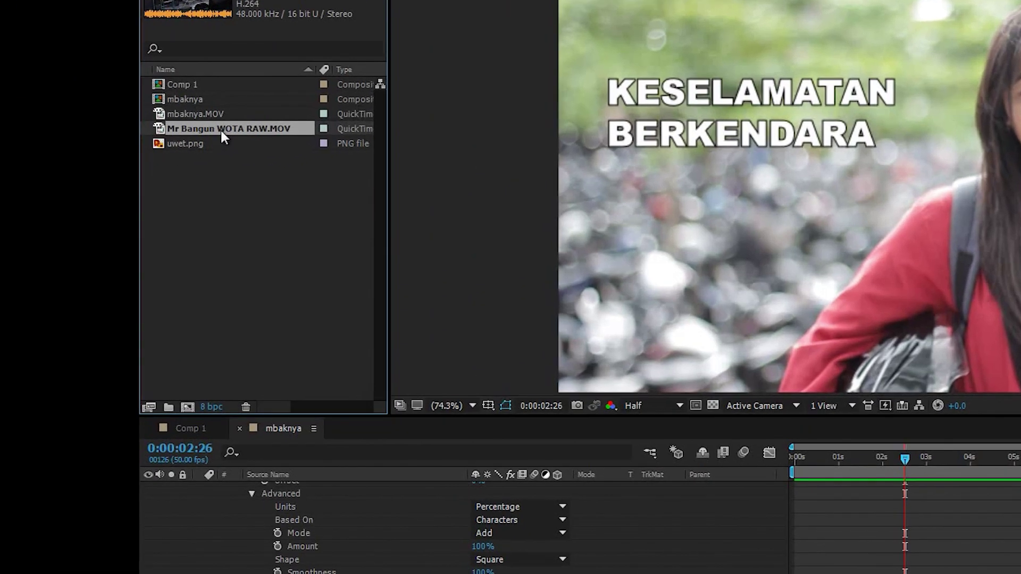
left_click_drag(57, 183, 28, 352)
left_click_drag(180, 377, 186, 407)
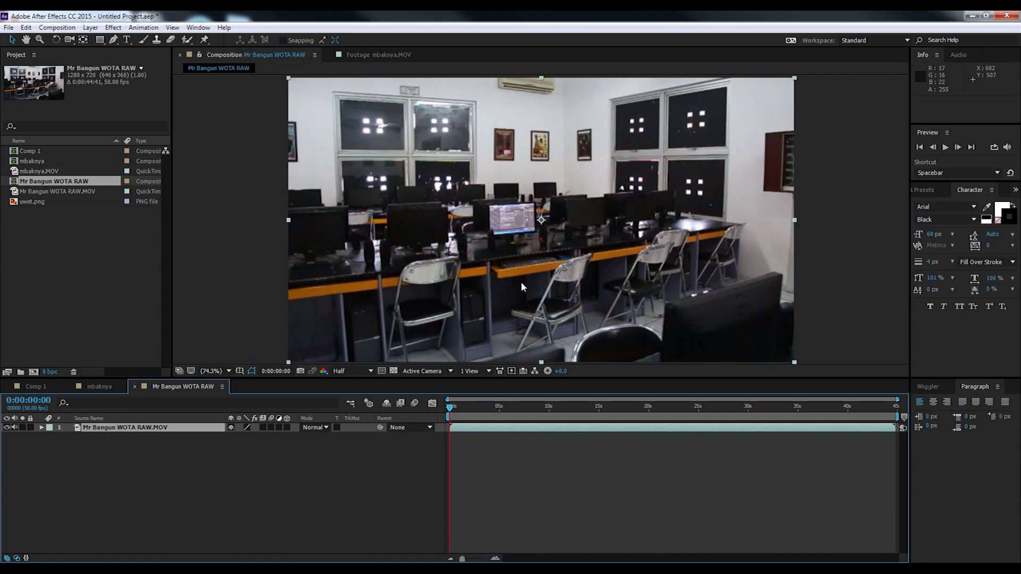
Step: Trim the start of the WOTA RAW.MOV layer to 0:00:05:00
left_click_drag(449, 407, 447, 375)
left_click_drag(450, 409, 507, 400)
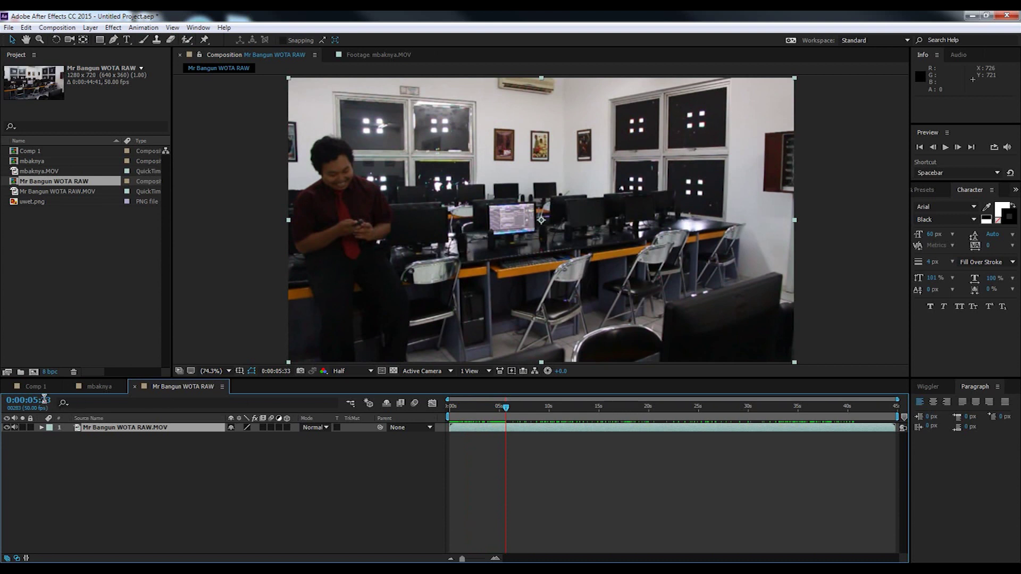
left_click(44, 400)
type("5:")
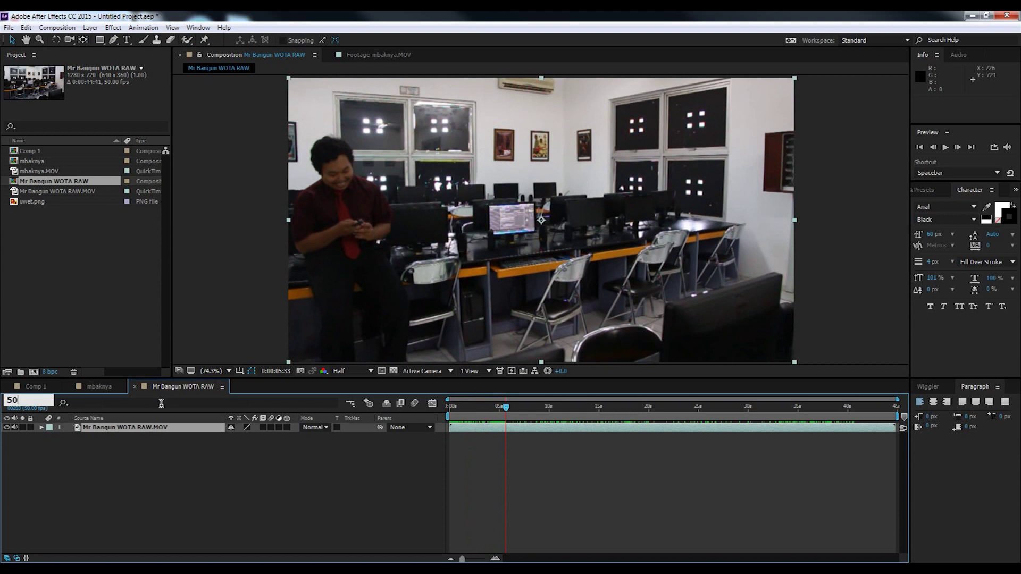
type("00")
key("Return")
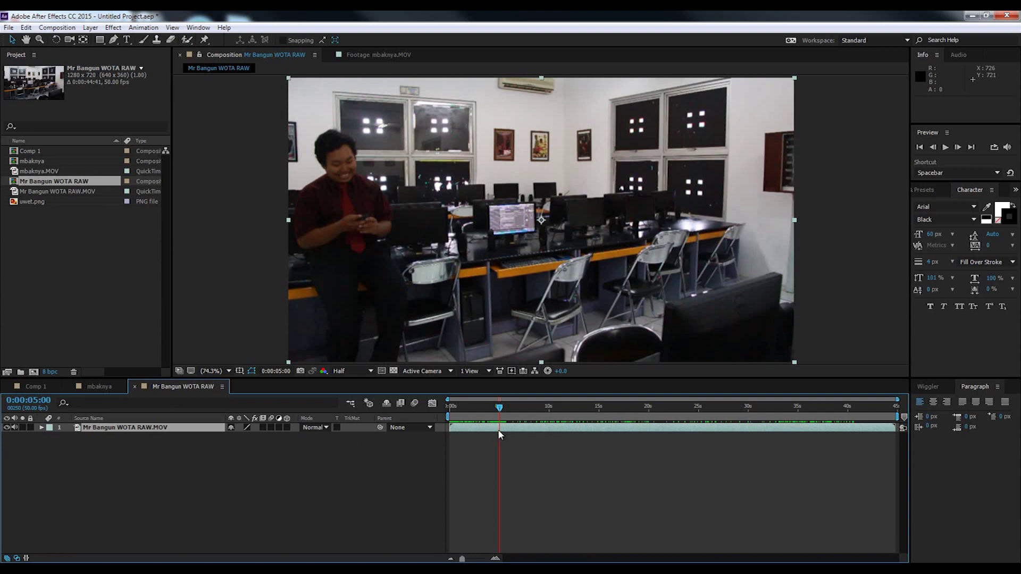
key("alt+bracketleft")
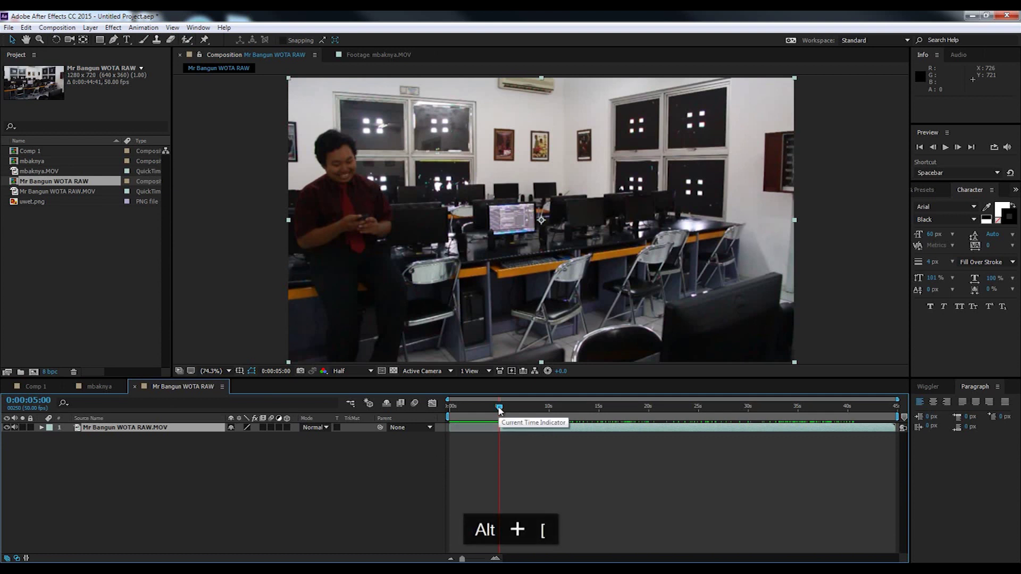
Step: Split the trimmed clip layer at 0:00:13:00, while the man stands still looking at his phone
left_click_drag(500, 409, 583, 407)
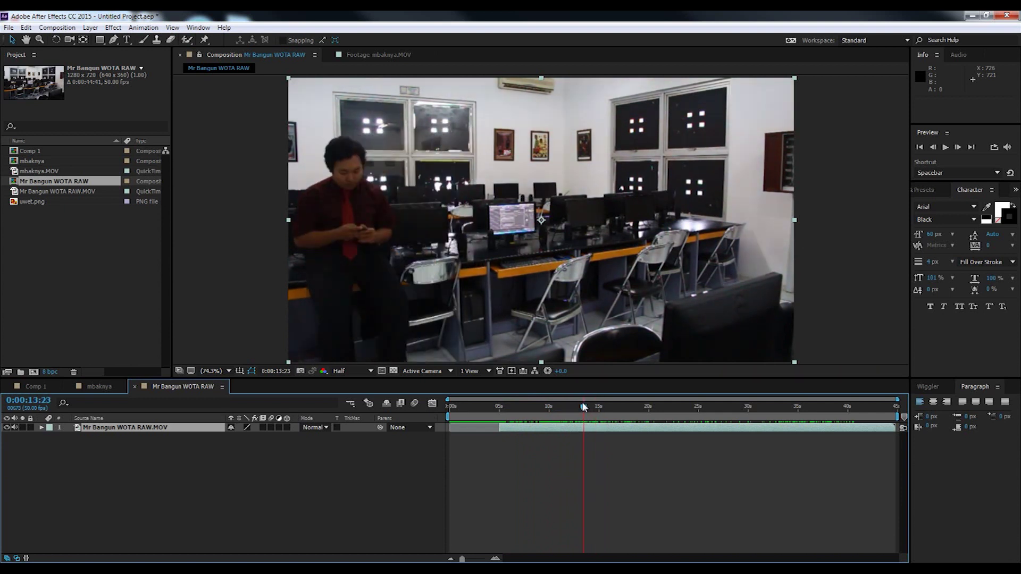
left_click(42, 401)
type("1300")
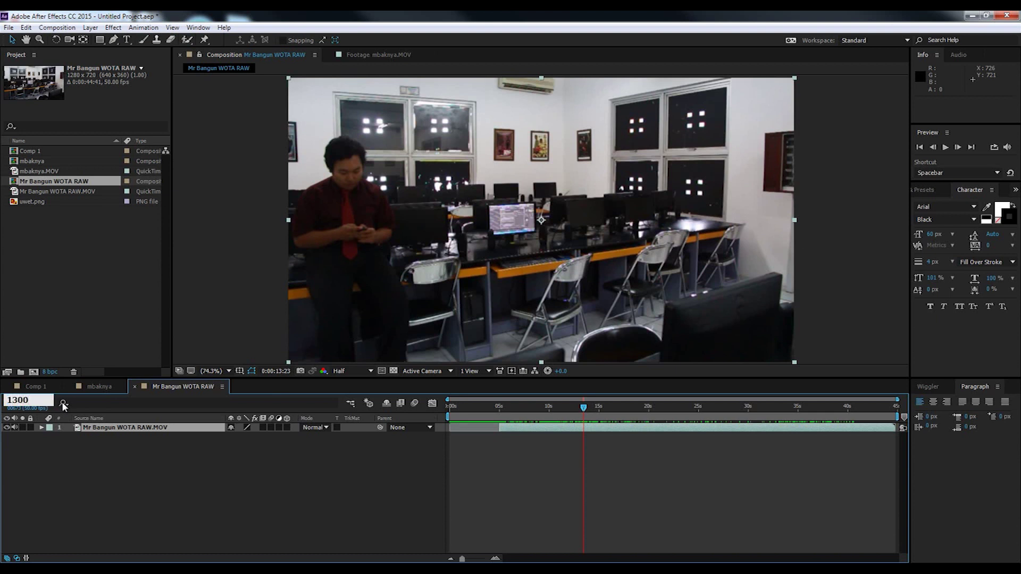
key("Return")
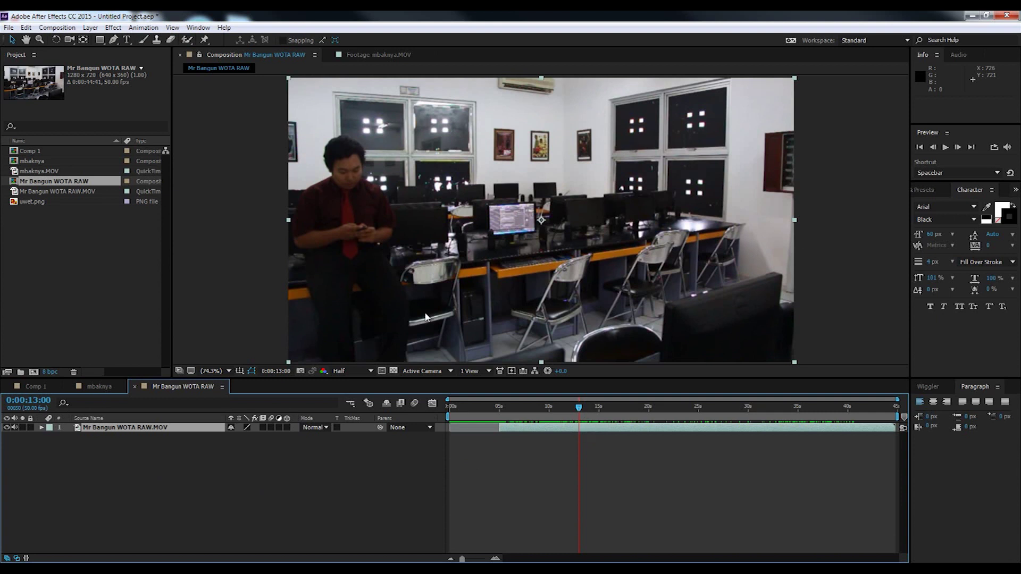
left_click(26, 27)
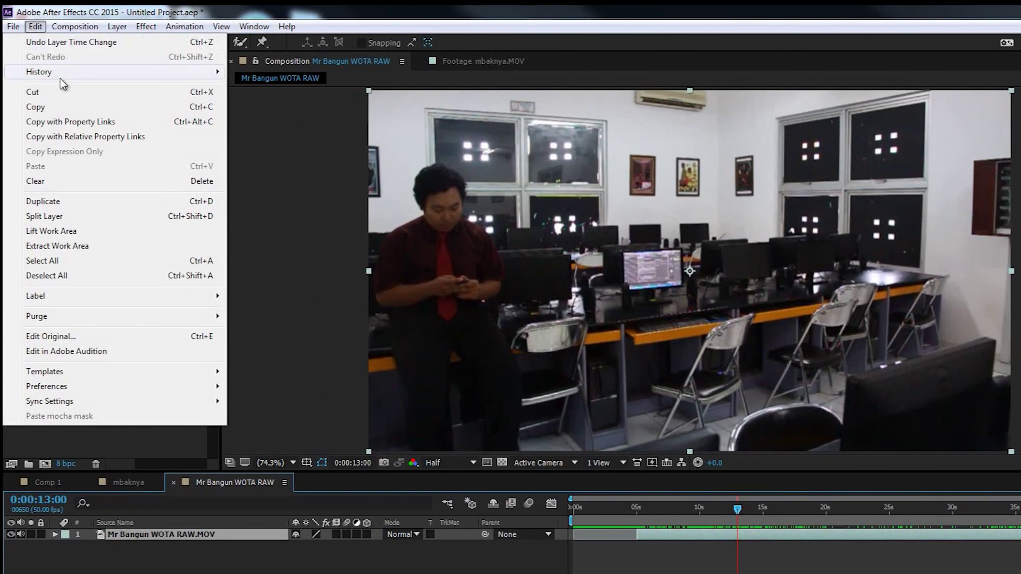
left_click(44, 217)
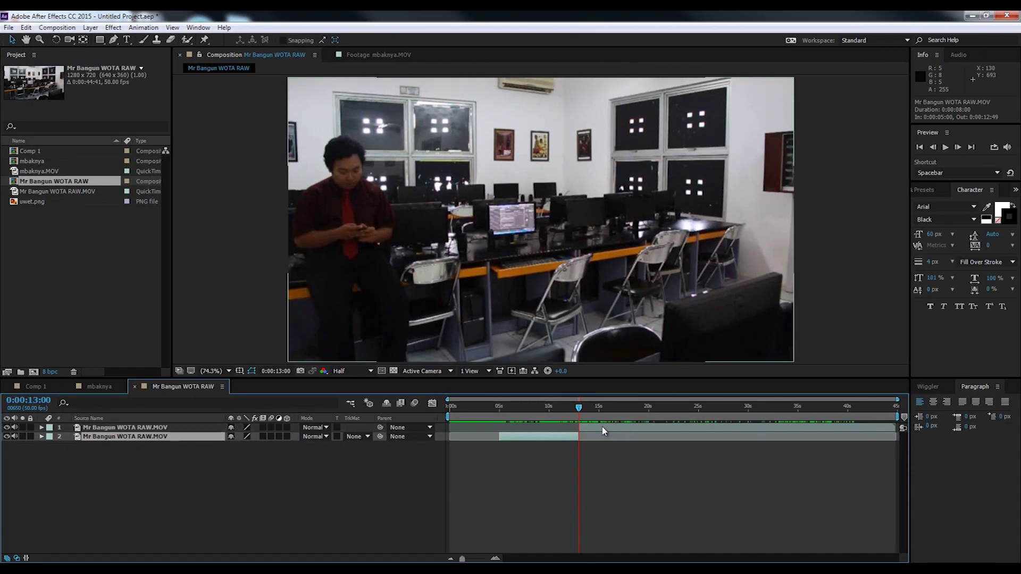
Step: Split the segment that begins at 0:00:13:00 at 0:00:17:21, once the man sits at the computer
left_click(559, 438)
left_click(588, 429)
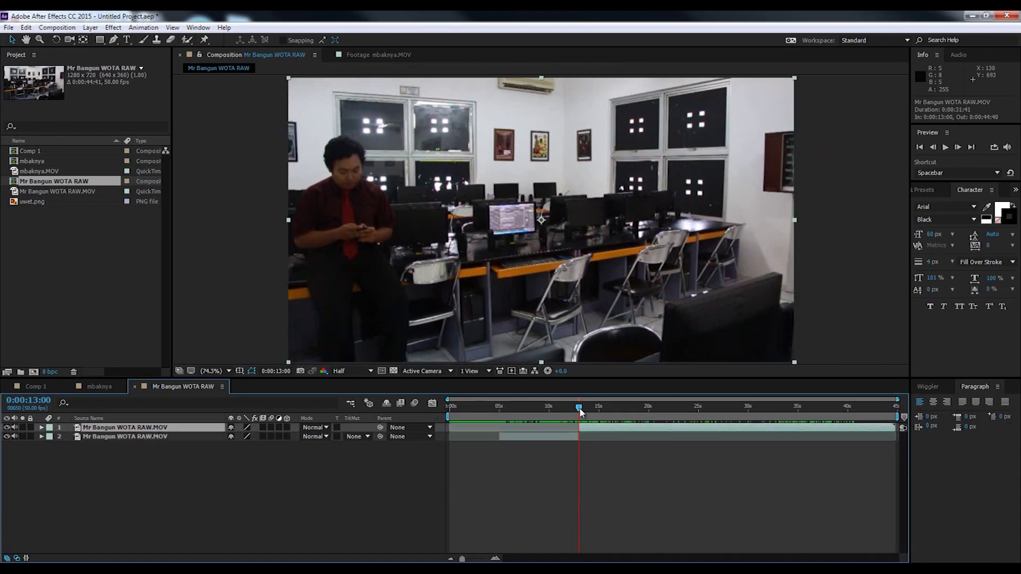
left_click_drag(594, 410, 624, 413)
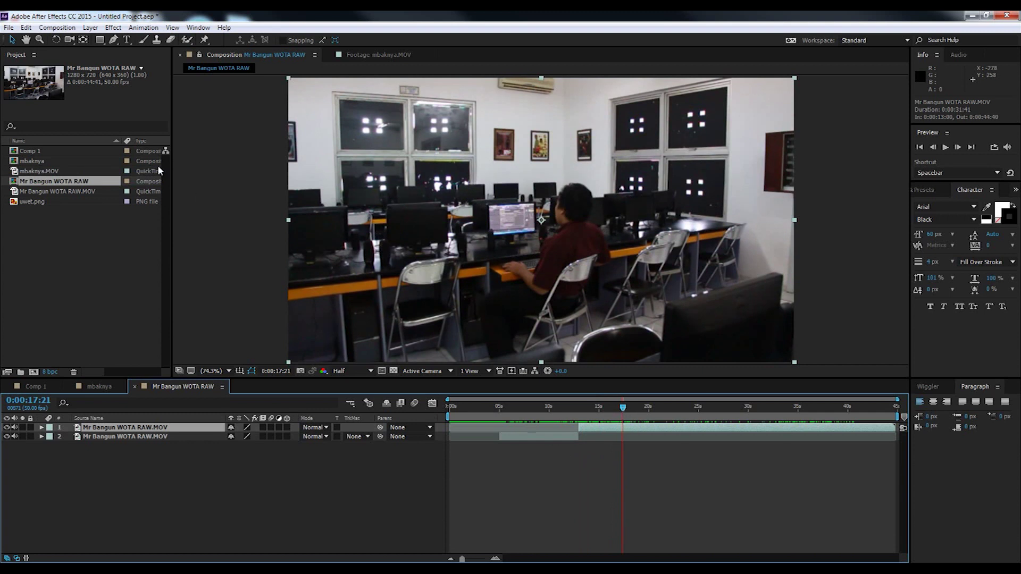
left_click(27, 27)
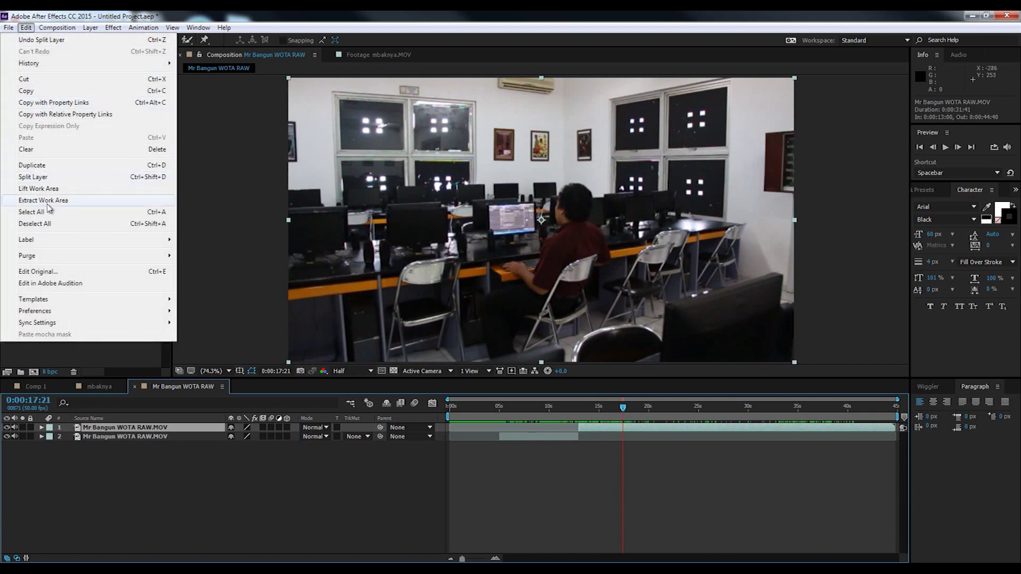
left_click(33, 177)
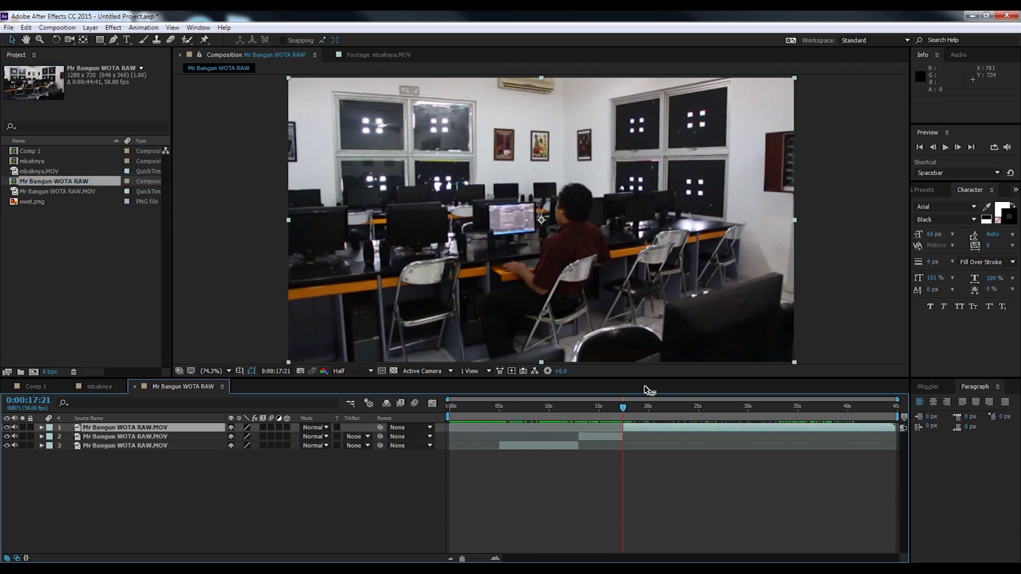
Step: Split the final segment of the clip at 0:00:26:46, while the man is still seated
left_click_drag(623, 407, 717, 410)
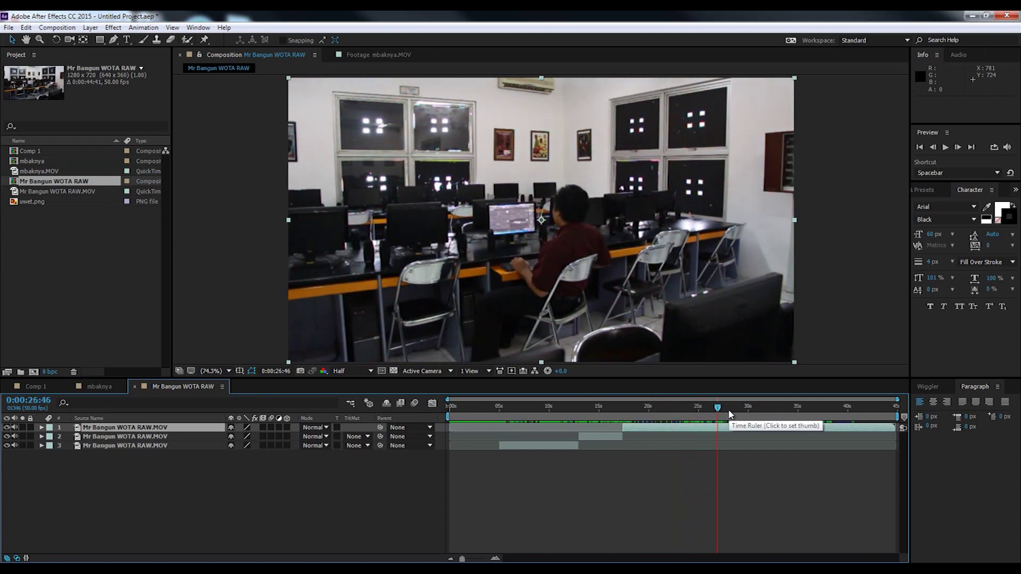
left_click(26, 27)
left_click(448, 15)
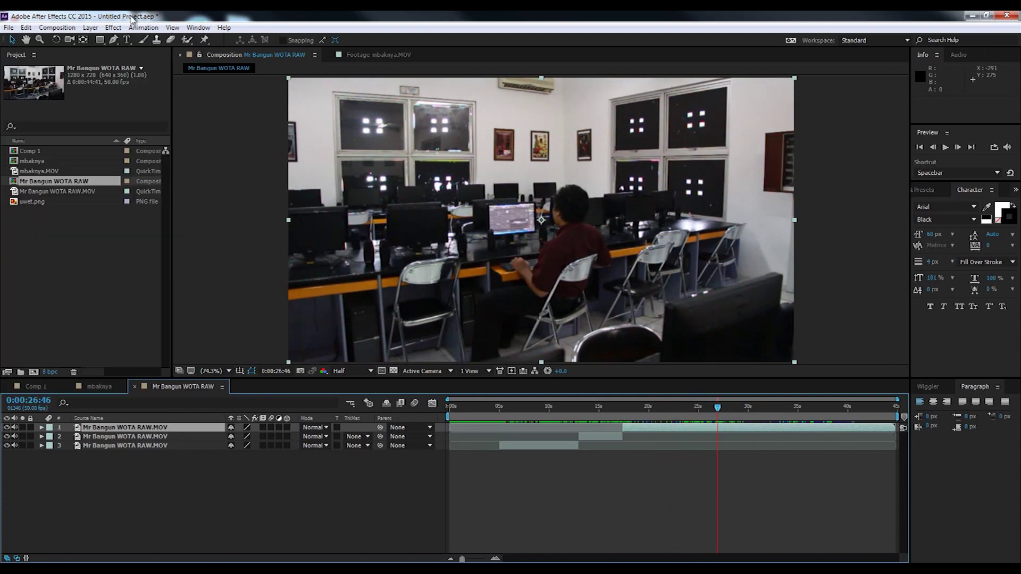
left_click(26, 28)
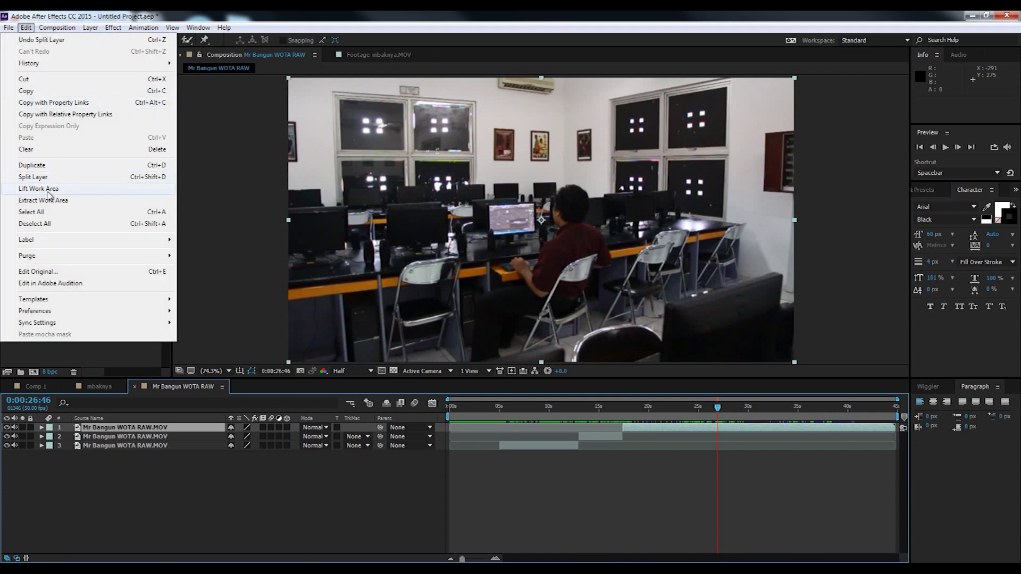
left_click(47, 177)
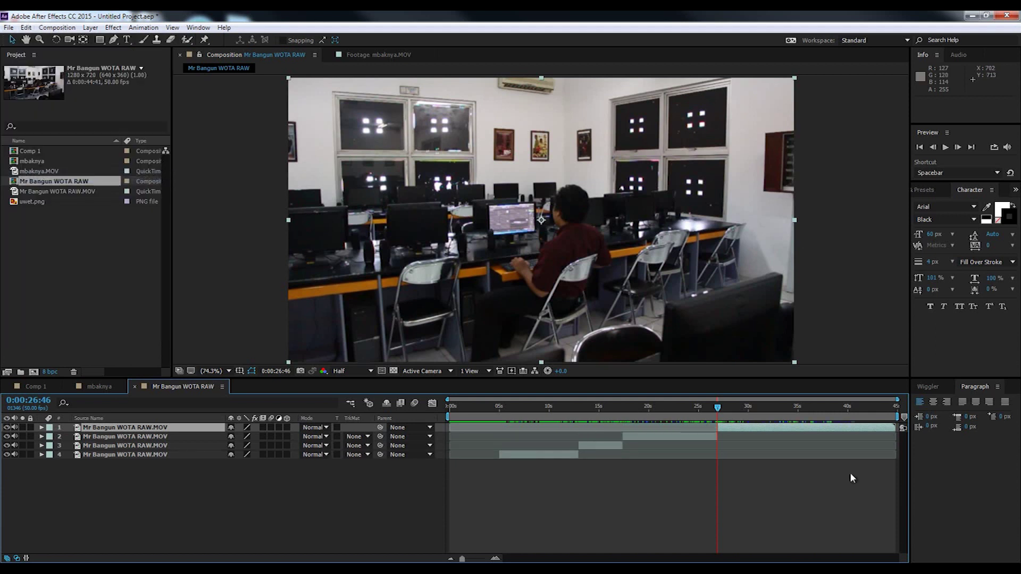
Step: Split the remaining end of the clip at 0:00:31:37 and again at 0:00:39:45
left_click_drag(717, 410, 765, 404)
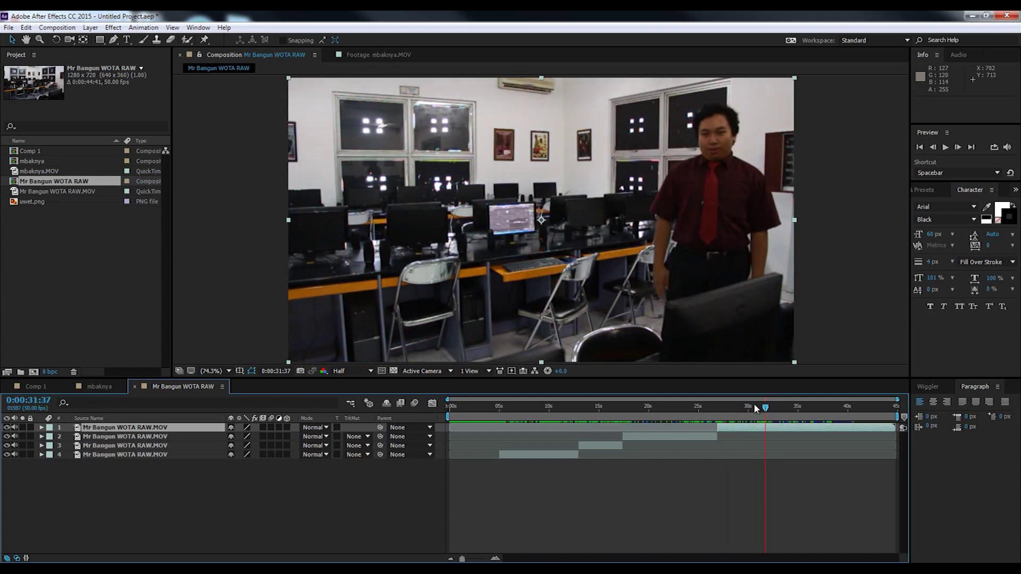
left_click(26, 27)
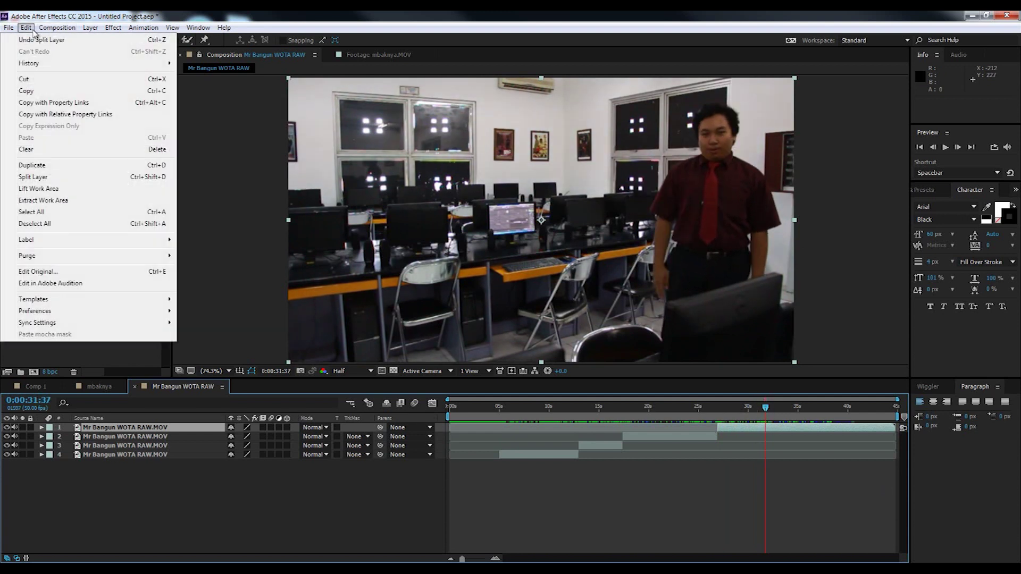
left_click(33, 177)
left_click_drag(769, 407, 848, 411)
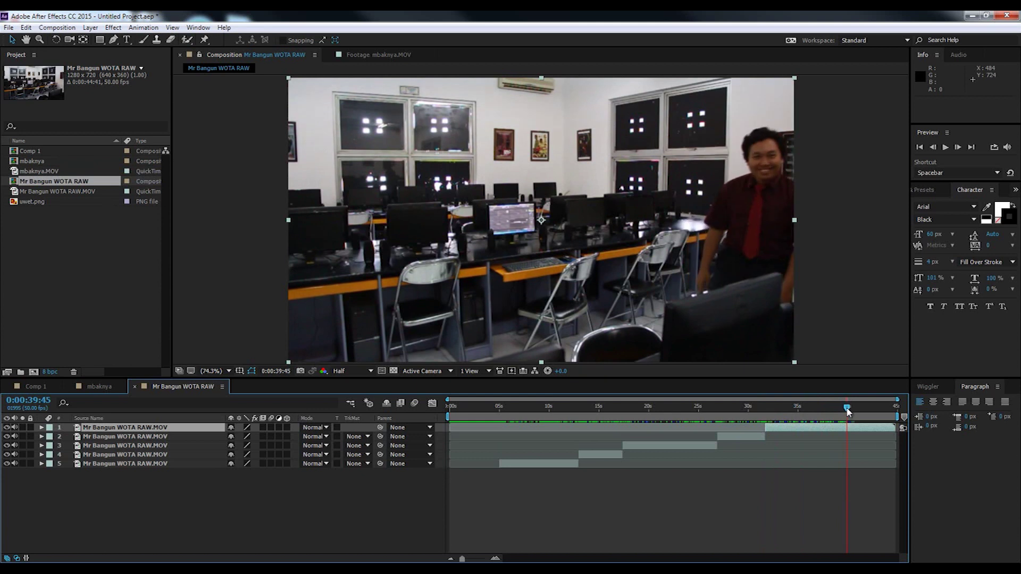
left_click(26, 27)
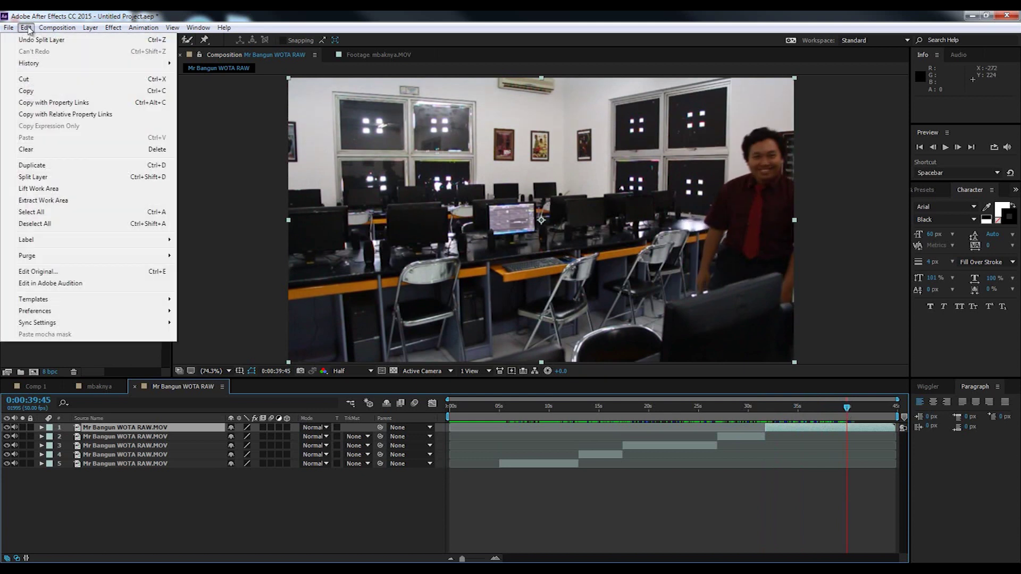
left_click(34, 177)
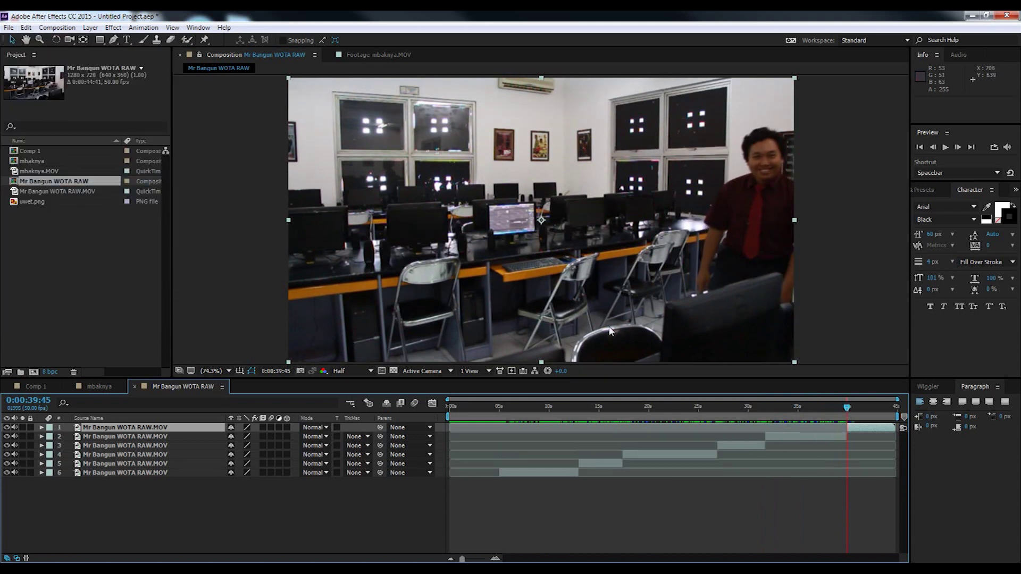
Step: Delete the last clip segment, which begins at 0:00:39:45 with the man at the right side of the room
left_click_drag(473, 408, 817, 413)
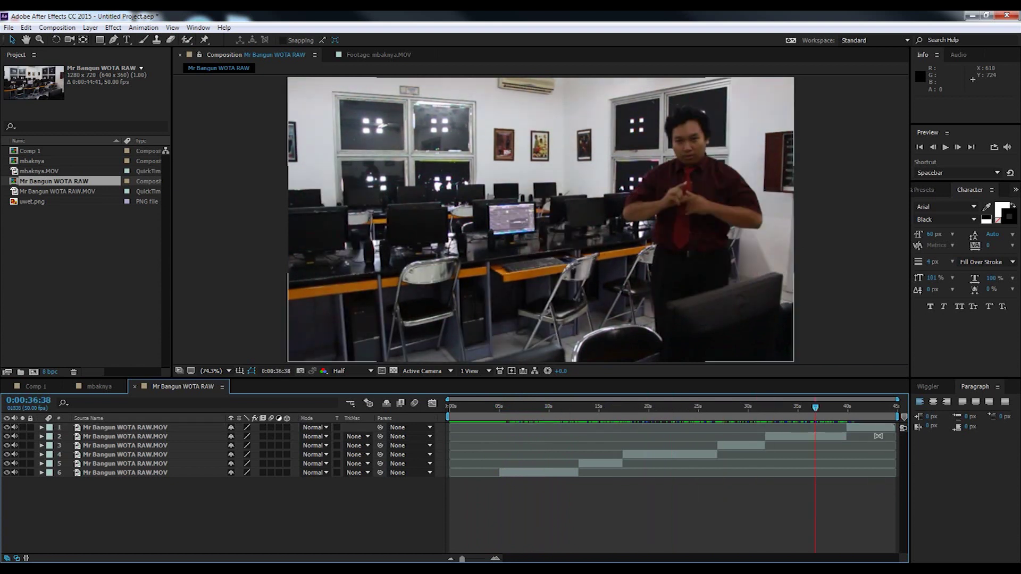
left_click(873, 427)
left_click(748, 447)
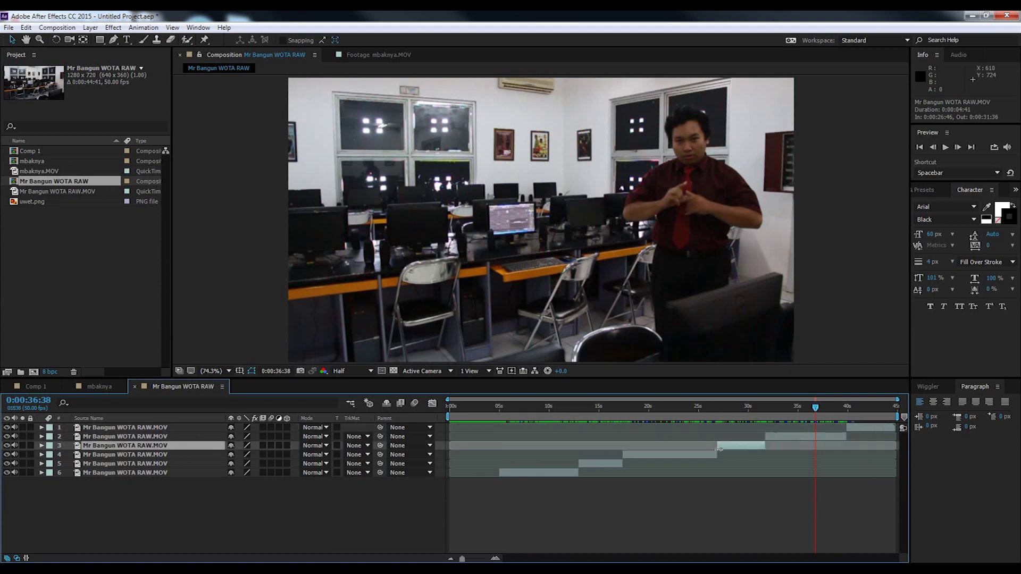
left_click(607, 471)
left_click(609, 494)
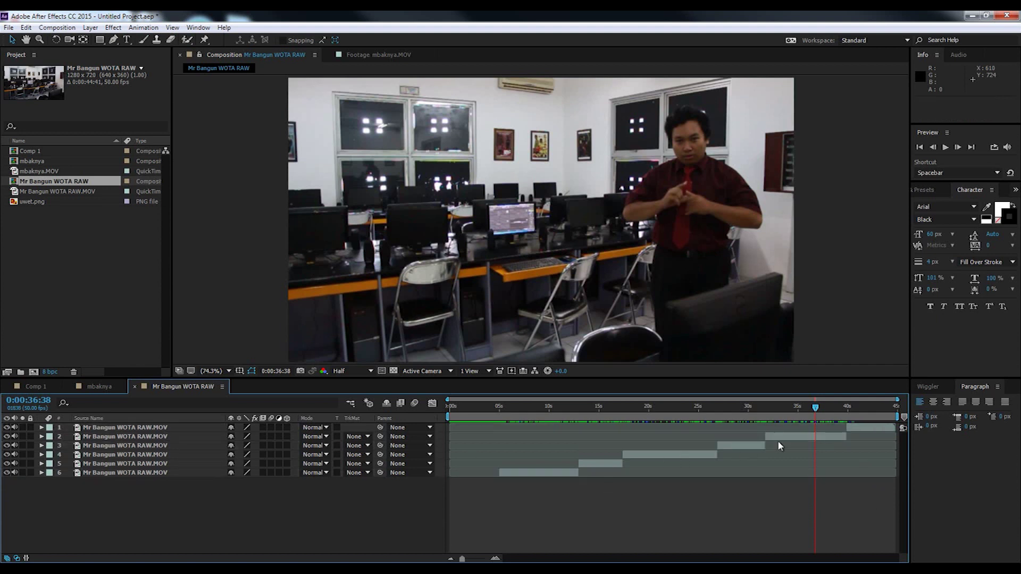
left_click(876, 428)
left_click(876, 409)
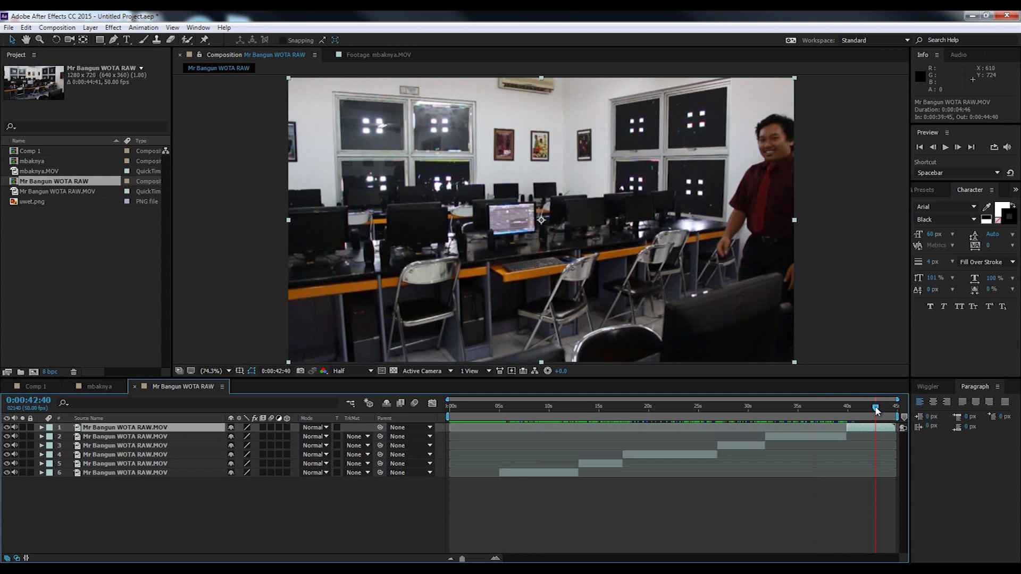
key("Delete")
Step: Delete the segment that runs from 0:00:26:46 to 0:00:31:36
left_click(749, 435)
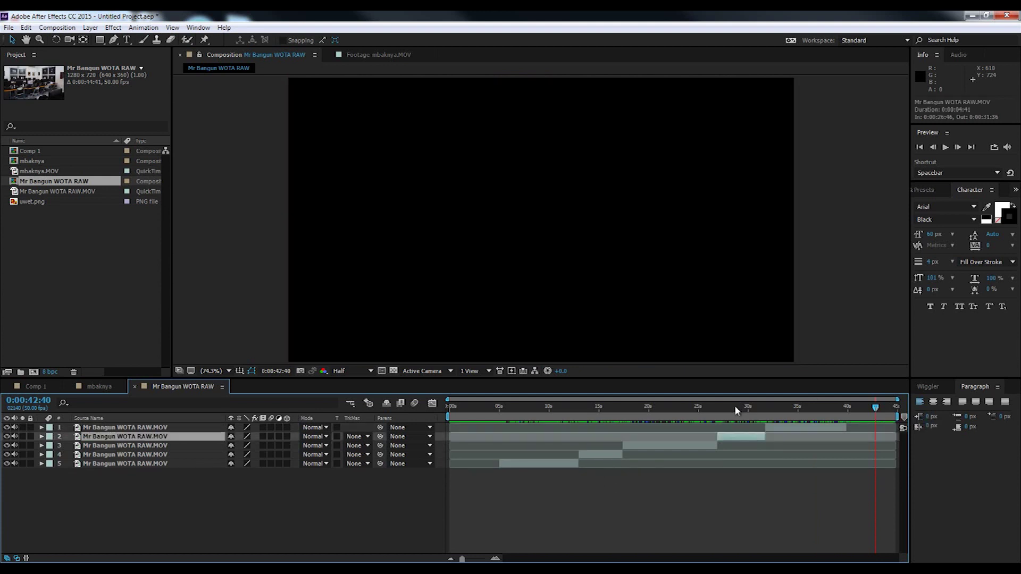
left_click(735, 407)
key("Delete")
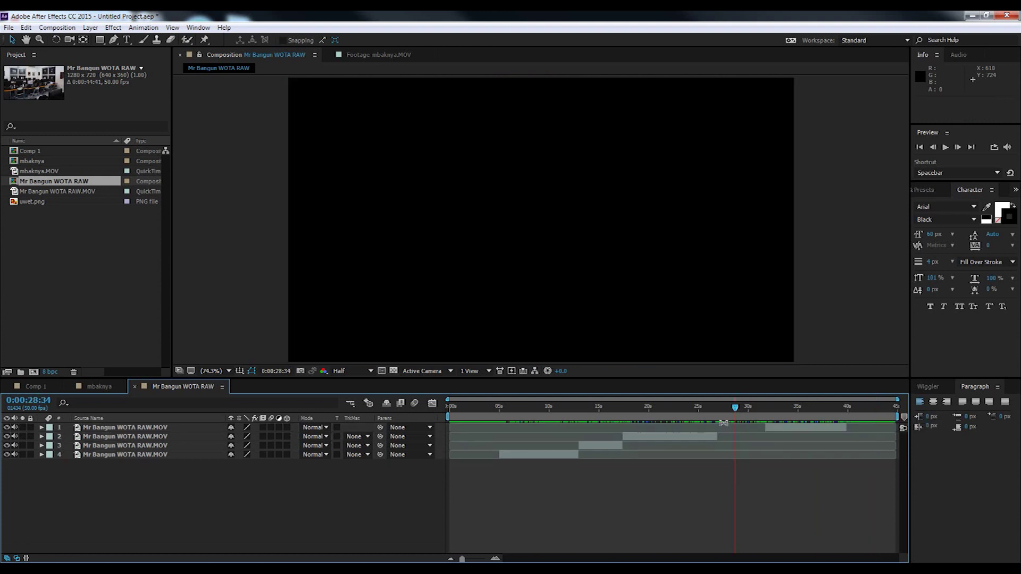
Step: Delete the segment from 0:00:13:00 to 0:00:17:20, in which the man walks to the computer
left_click(612, 412)
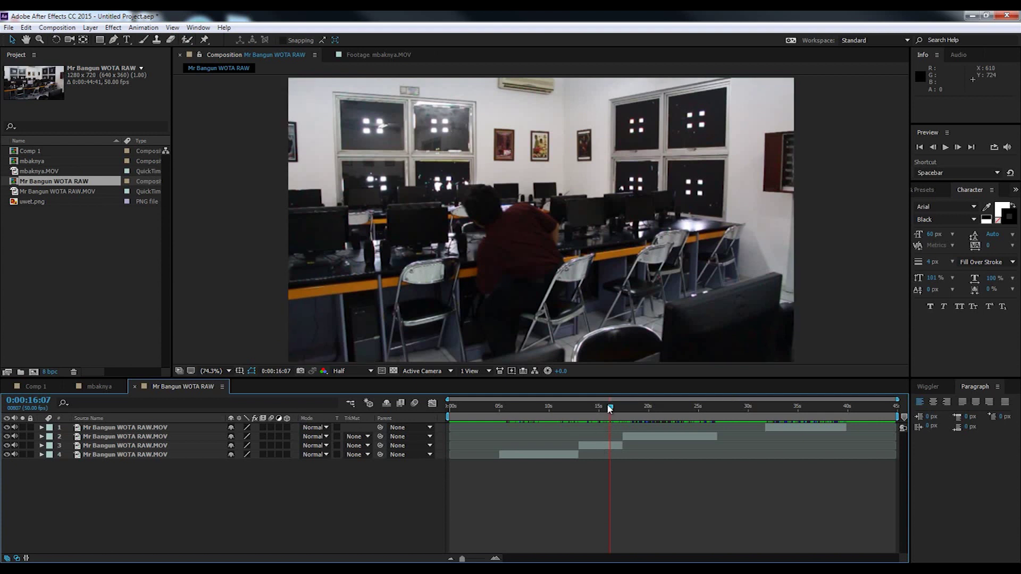
left_click_drag(610, 408, 599, 407)
left_click(604, 446)
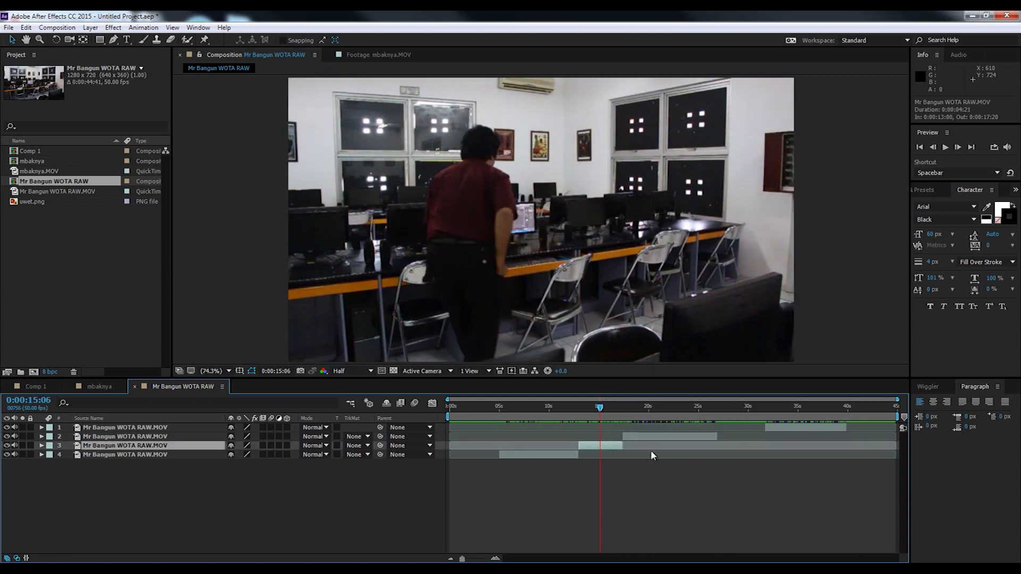
key("Delete")
Step: Move the three remaining clip segments so that they all start at 0:00:00:00
left_click(824, 428)
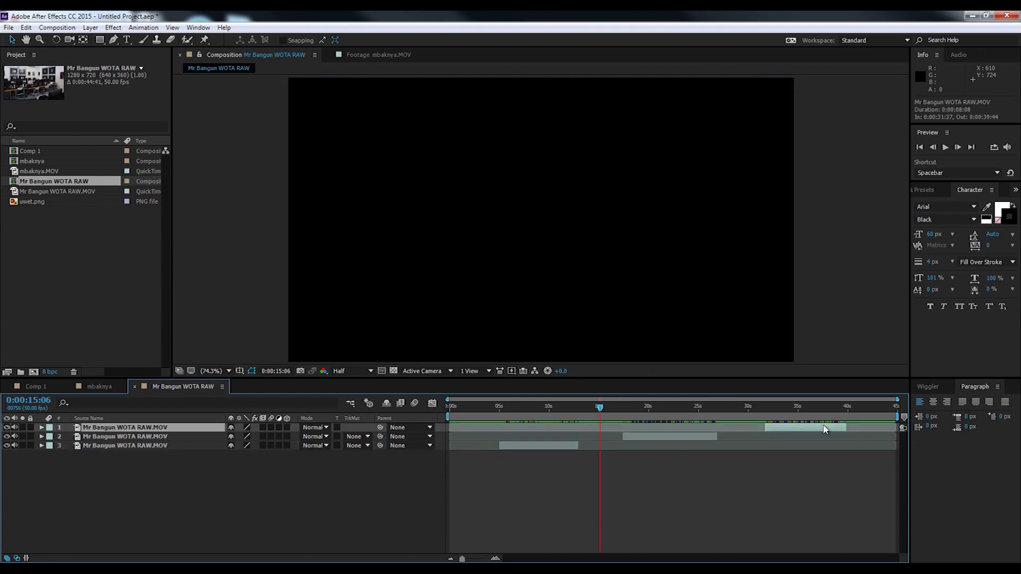
left_click(693, 438)
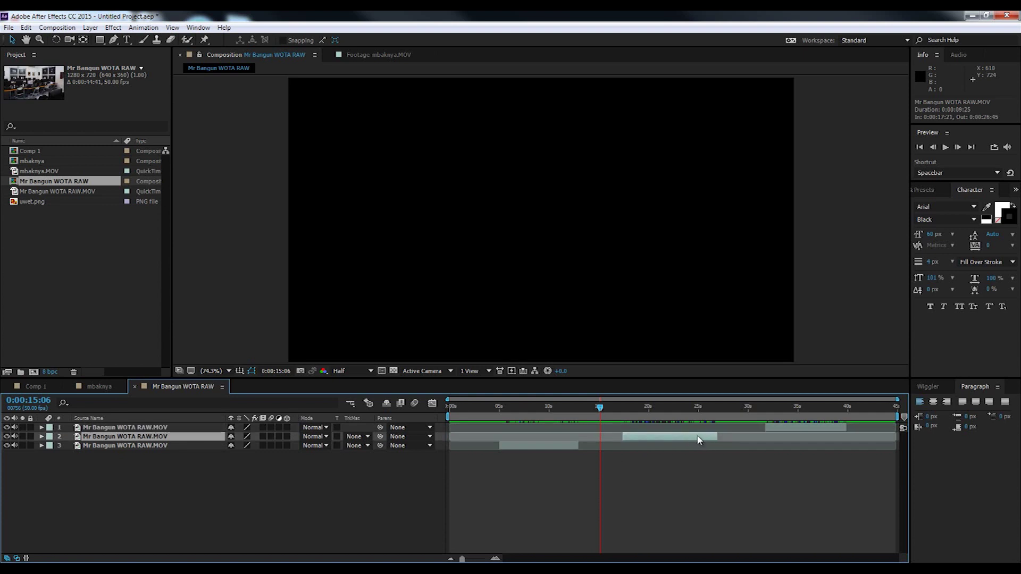
key("ctrl+z")
left_click(606, 409)
left_click(449, 407)
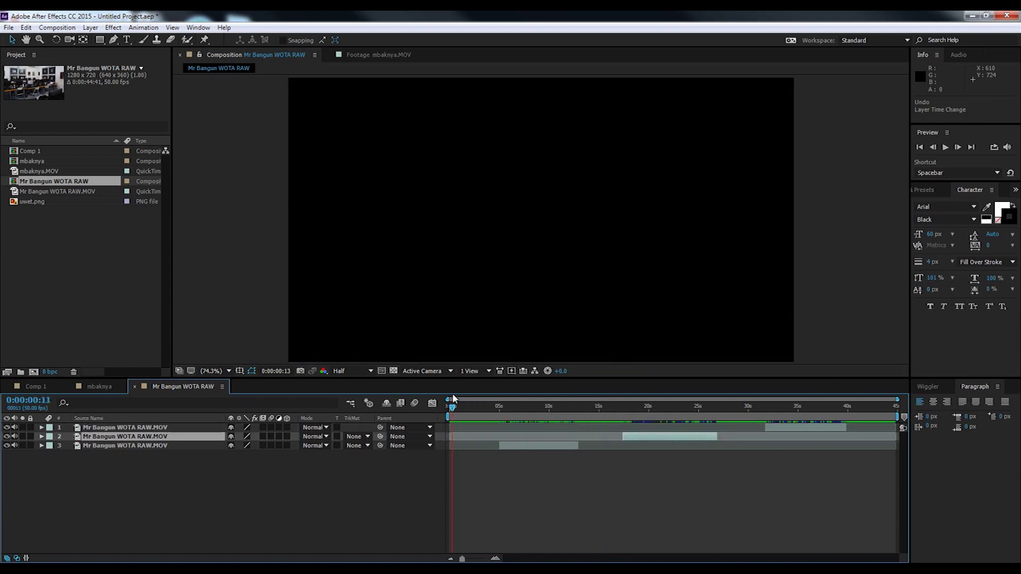
left_click(536, 447)
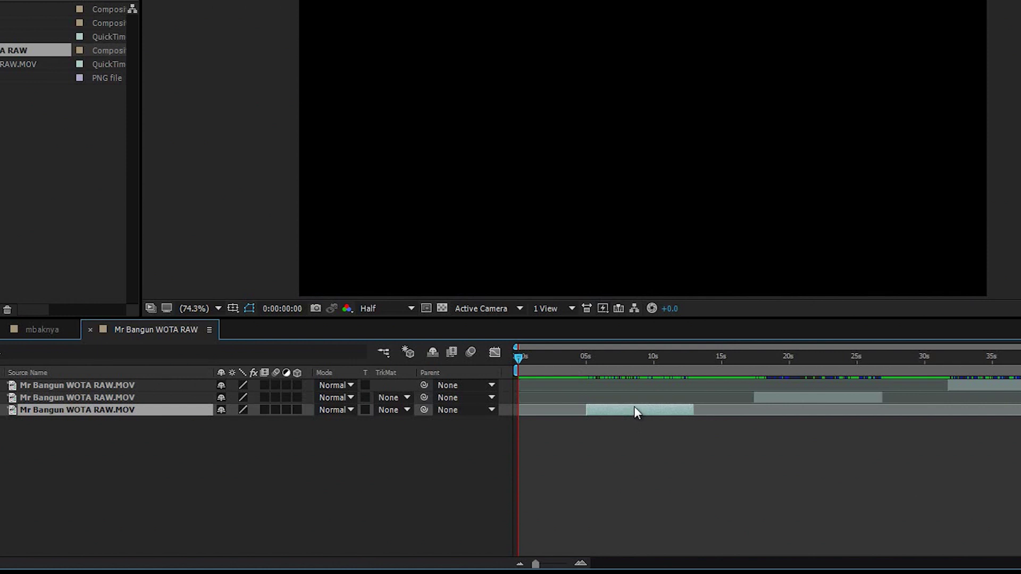
key("bracketleft")
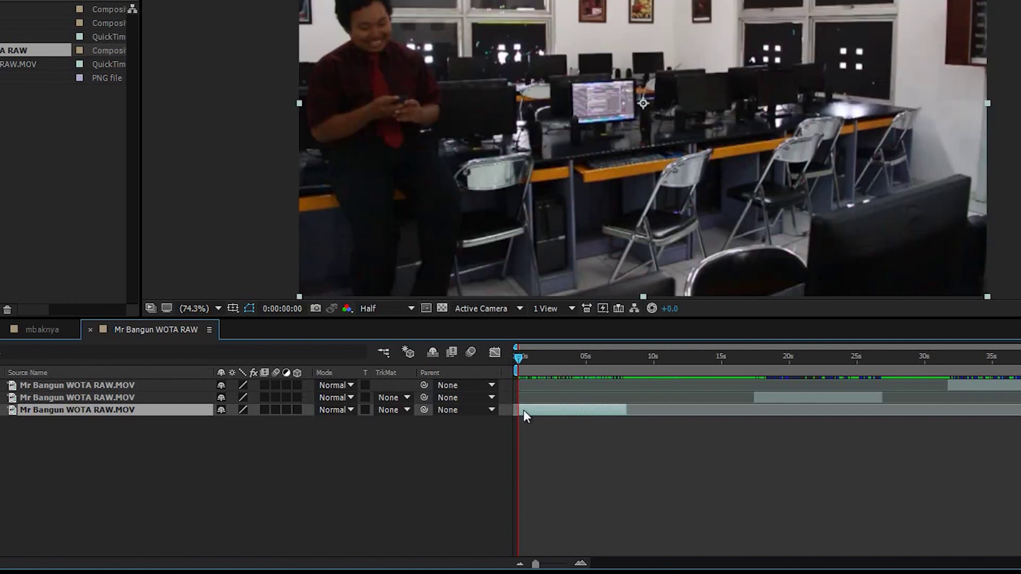
left_click(131, 396)
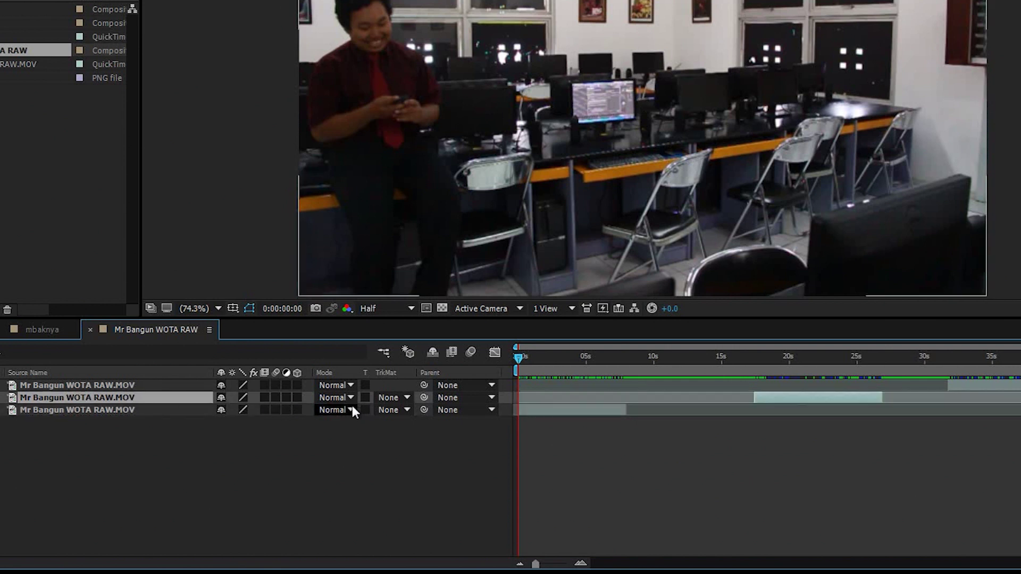
key("bracketleft")
left_click(135, 382)
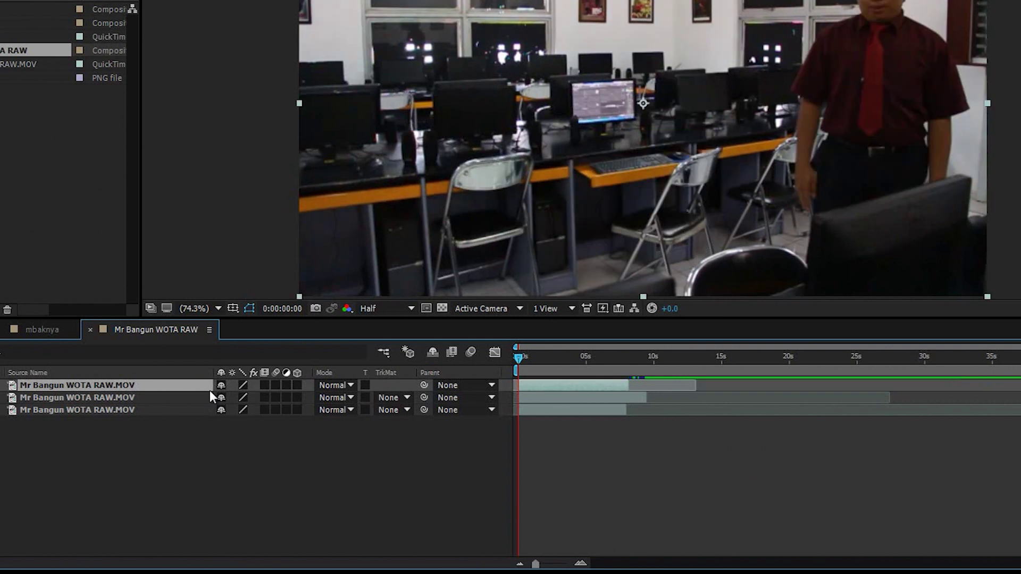
Step: Trim the ends of the upper two layers to match the bottom layer's end at about 8 seconds
left_click(640, 397)
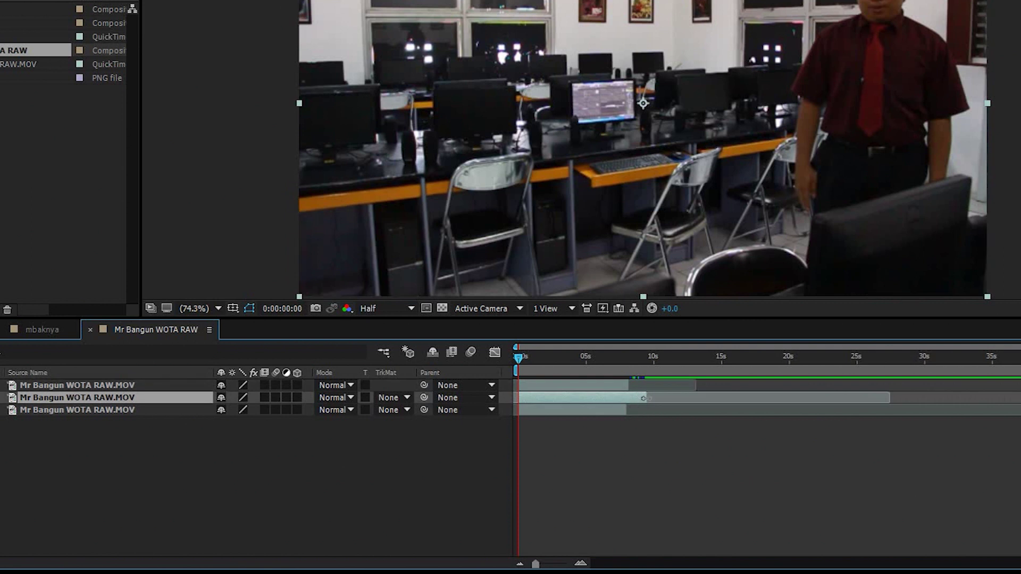
left_click_drag(643, 397, 627, 398)
left_click(629, 386, "shift")
left_click_drag(627, 386, 623, 385)
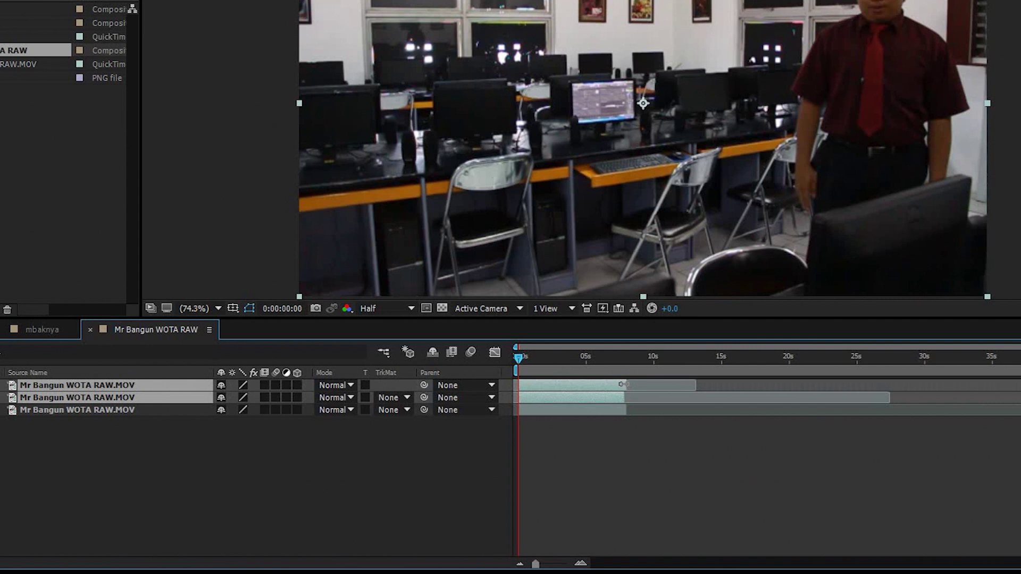
left_click(627, 420)
left_click(626, 397)
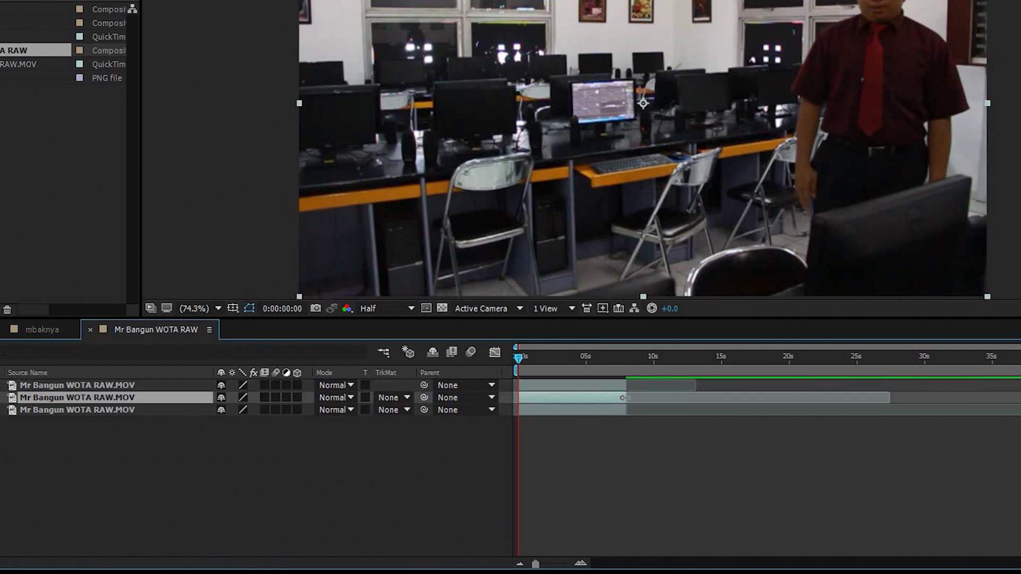
left_click(711, 447)
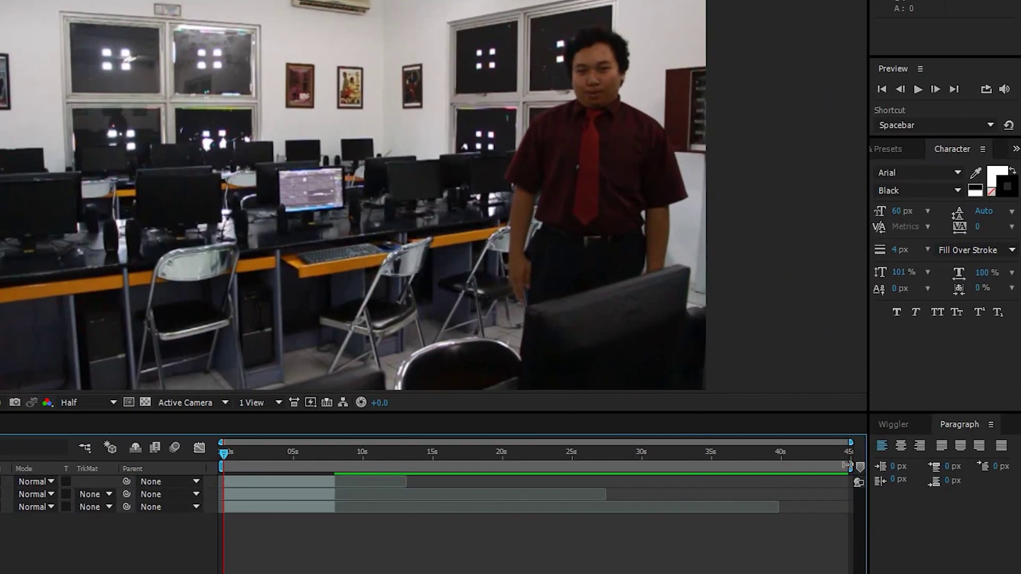
Step: Set the work area to end at 0:00:07:49 with the layers and trim the composition to it
left_click_drag(899, 415, 828, 419)
left_click_drag(755, 469, 337, 468)
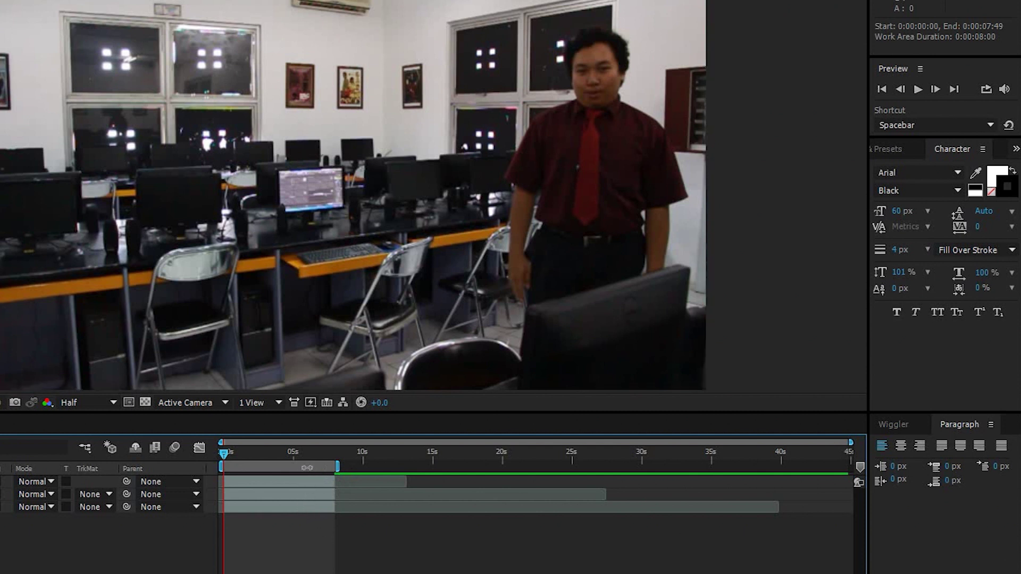
right_click(308, 467)
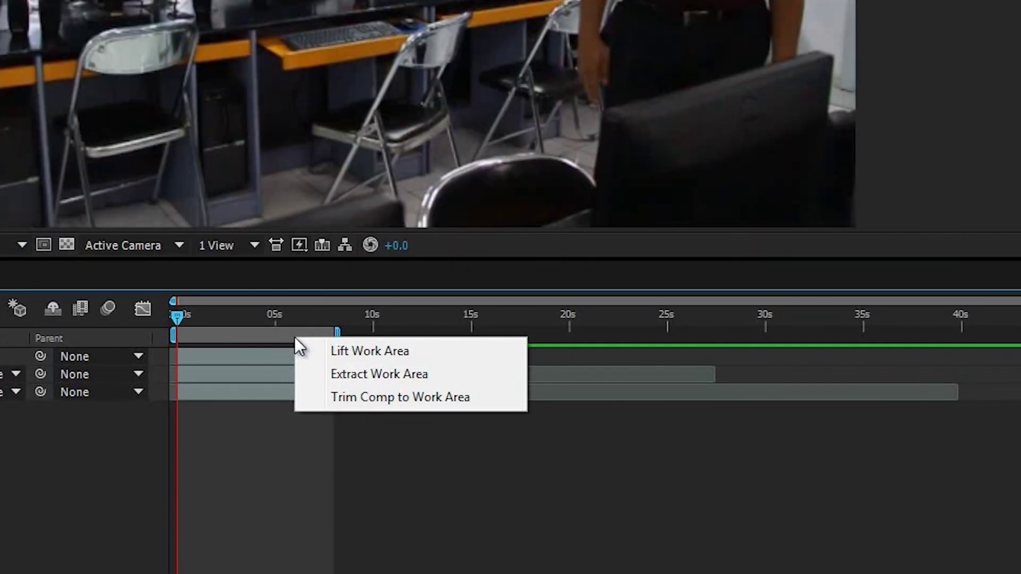
left_click(321, 396)
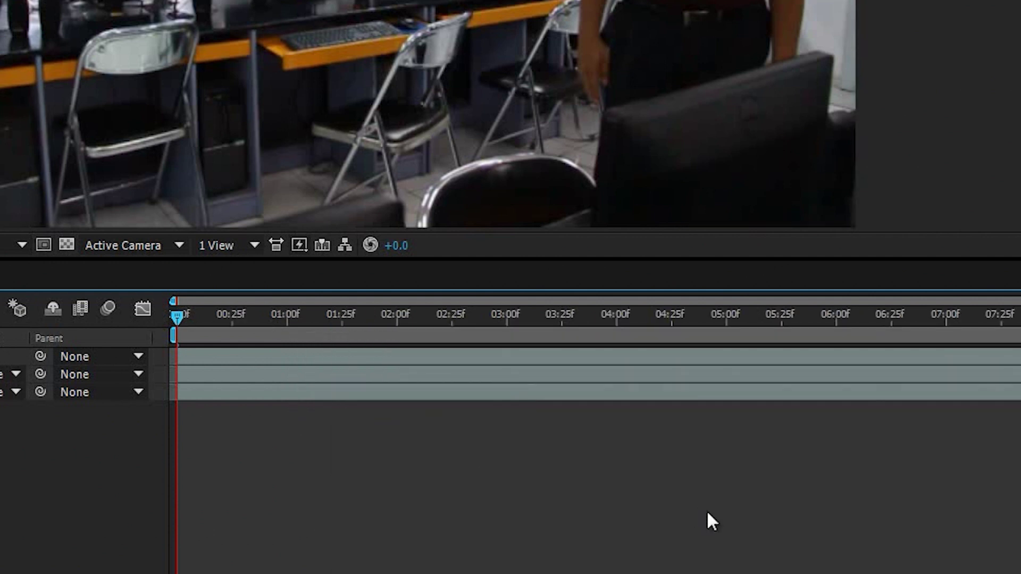
Step: Draw a closed six-point mask with the Pen tool on the top layer at 0:00:01:44, enclosing the standing man and extending past the frame
mouse_move(535, 412)
left_mouse_down()
mouse_move(524, 409)
mouse_move(820, 408)
mouse_move(536, 409)
left_mouse_up()
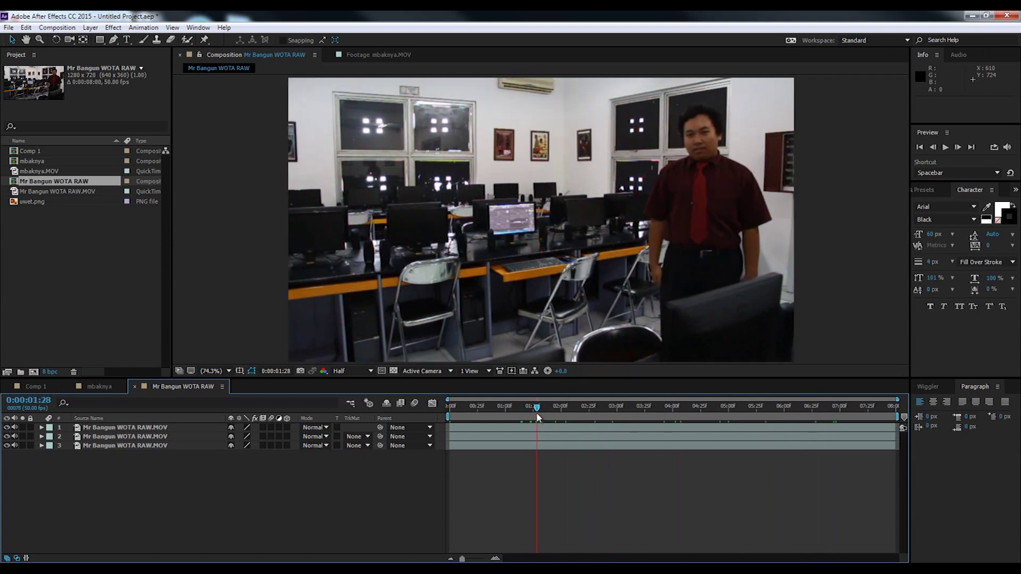
left_click(514, 431)
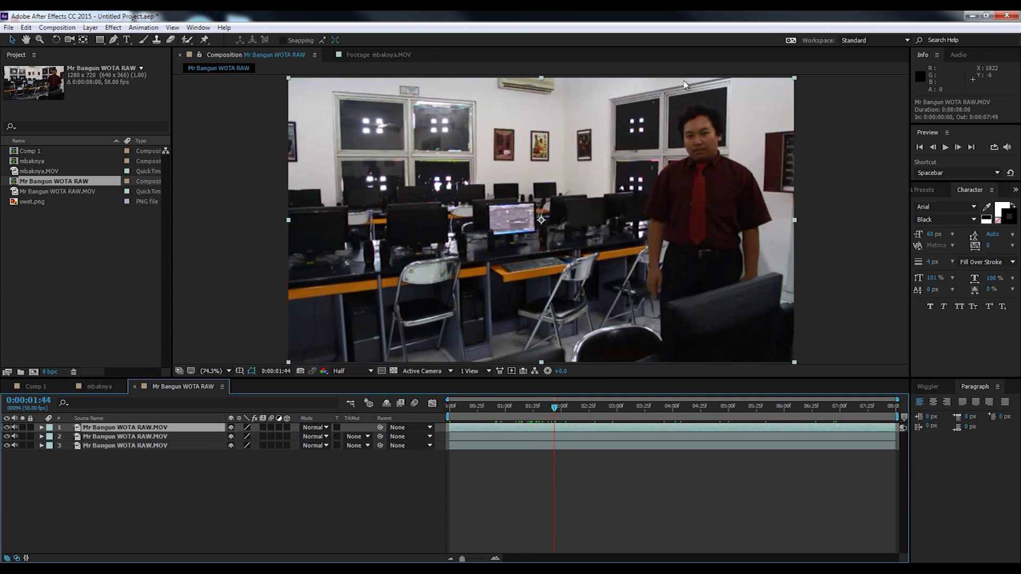
left_click(113, 40)
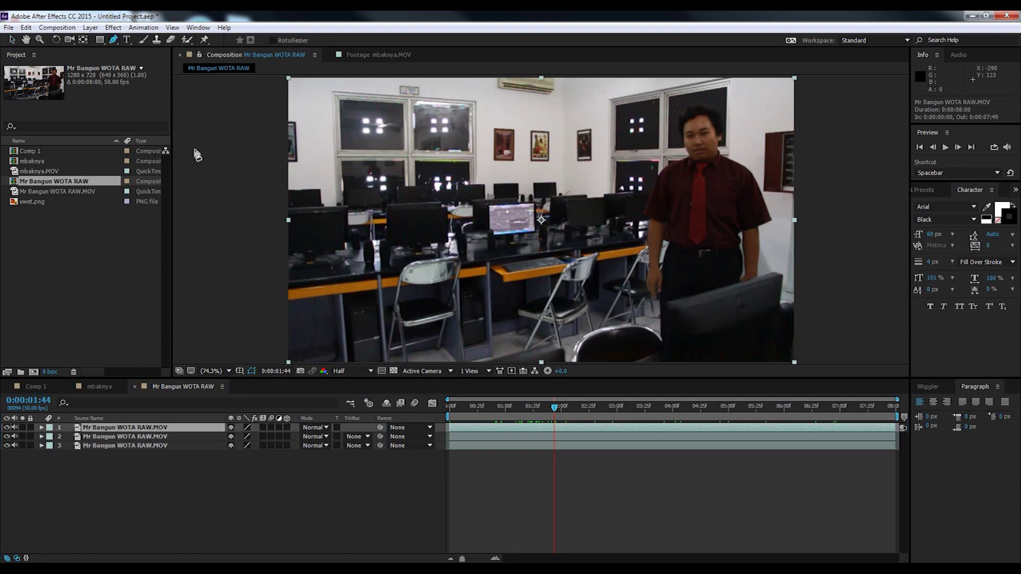
left_click(229, 371)
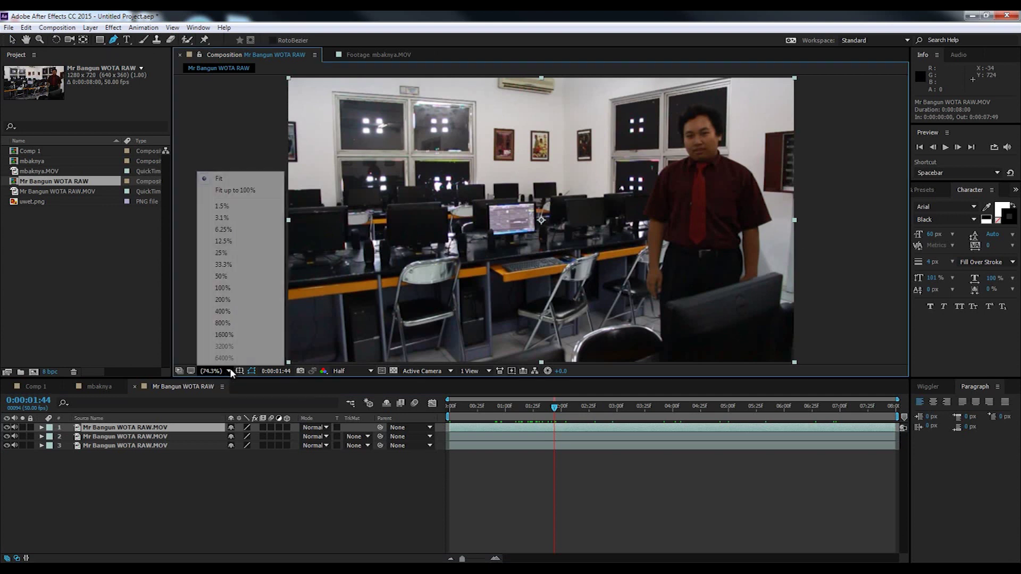
left_click(221, 276)
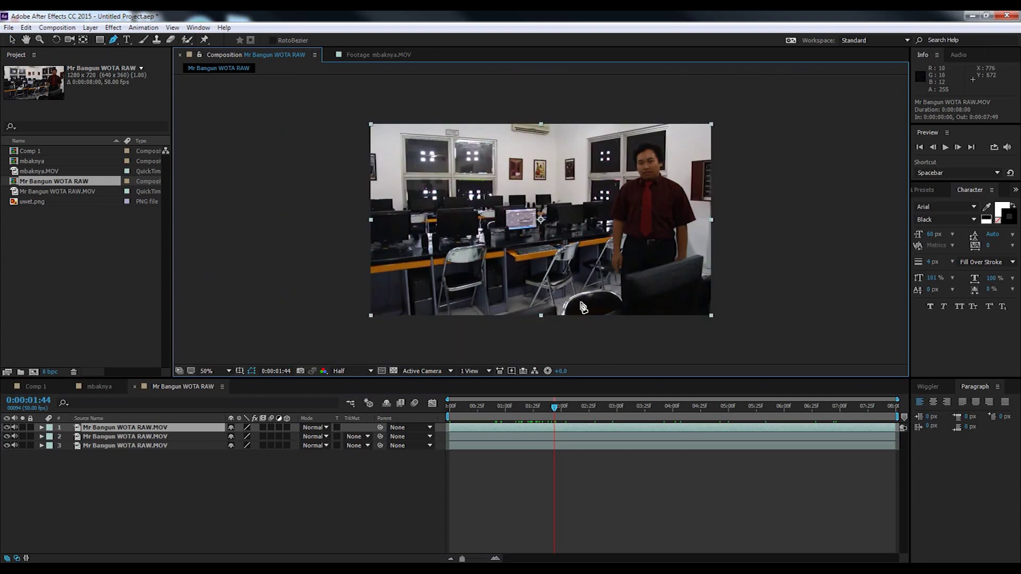
left_click(628, 112)
left_click(602, 209)
left_click(609, 275)
left_click(622, 339)
left_click(731, 355)
left_click(776, 134)
left_click(627, 112)
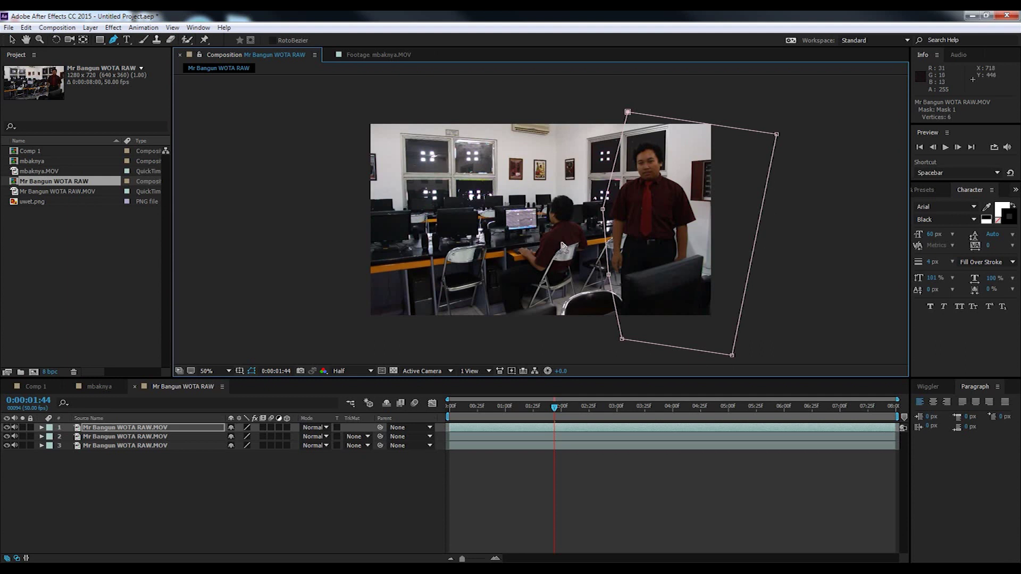
Step: Hide the two lower layers to check the top layer's mask, and show the middle layer again
left_click(7, 437)
left_click(7, 445)
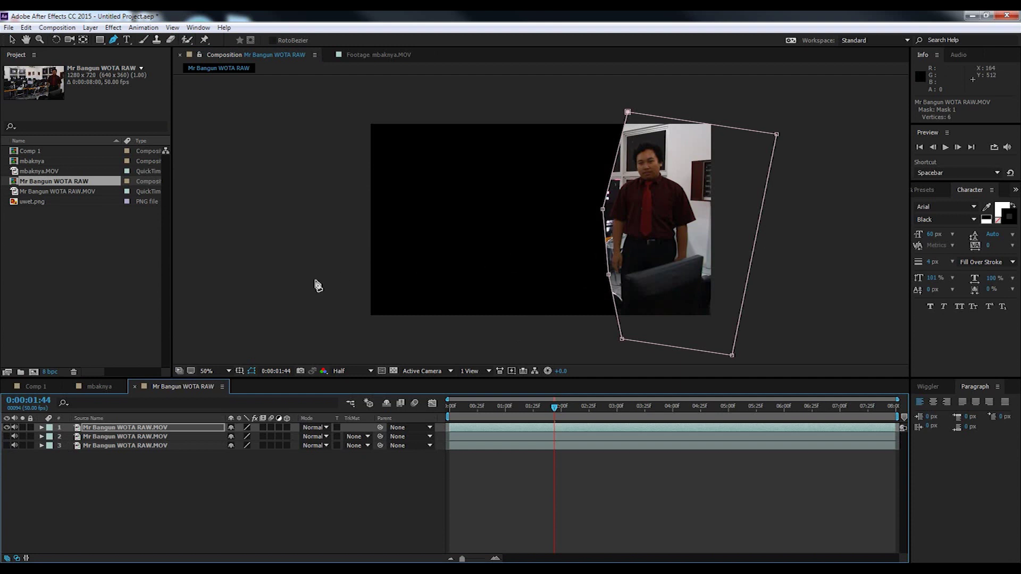
left_click(7, 437)
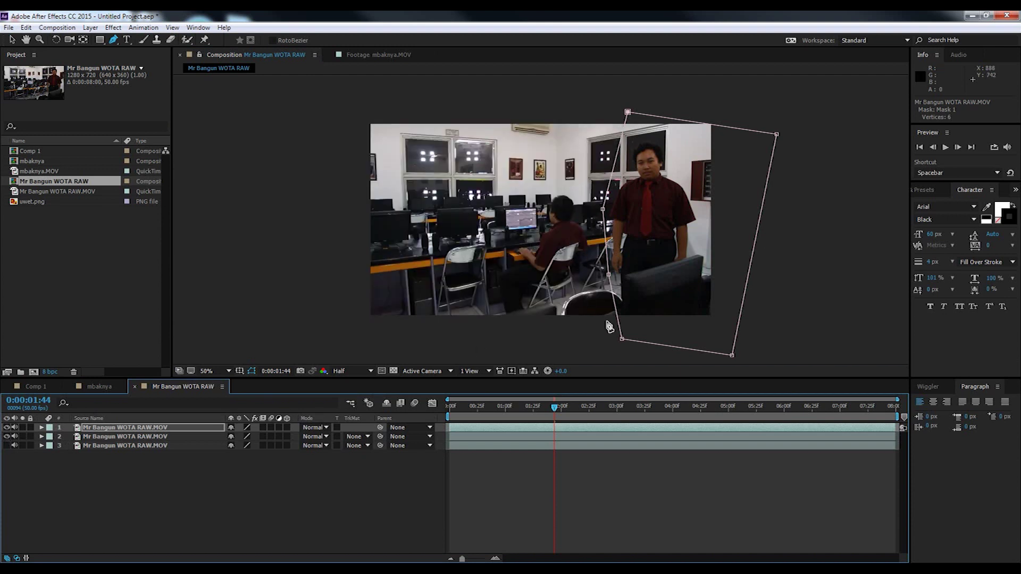
Step: Draw a closed five-point mask on the middle layer around the seated man and the frame area to his right, and show the bottom layer
left_click(129, 436)
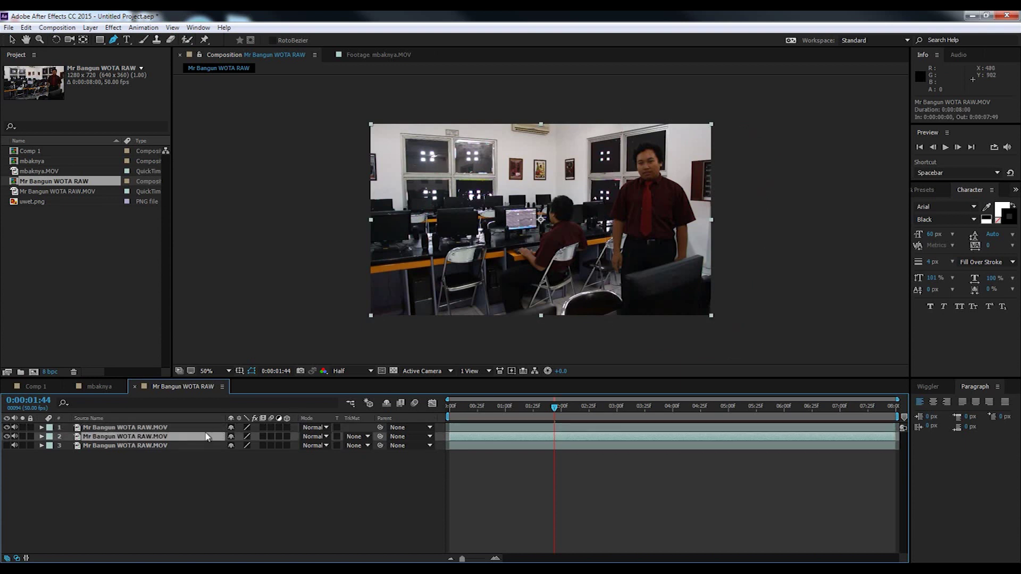
left_click(497, 98)
left_click(488, 262)
left_click(496, 345)
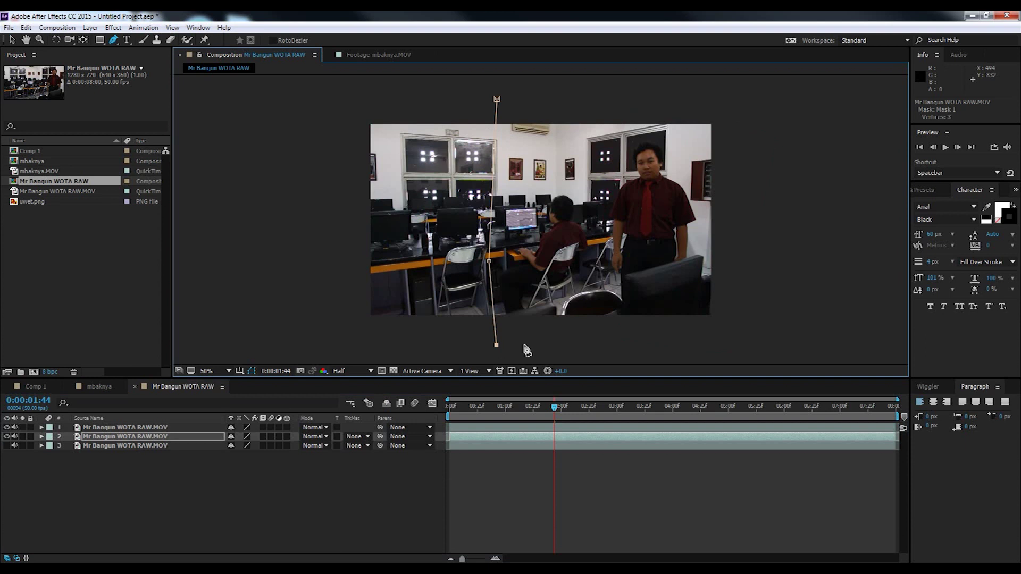
left_click(773, 339)
left_click(817, 94)
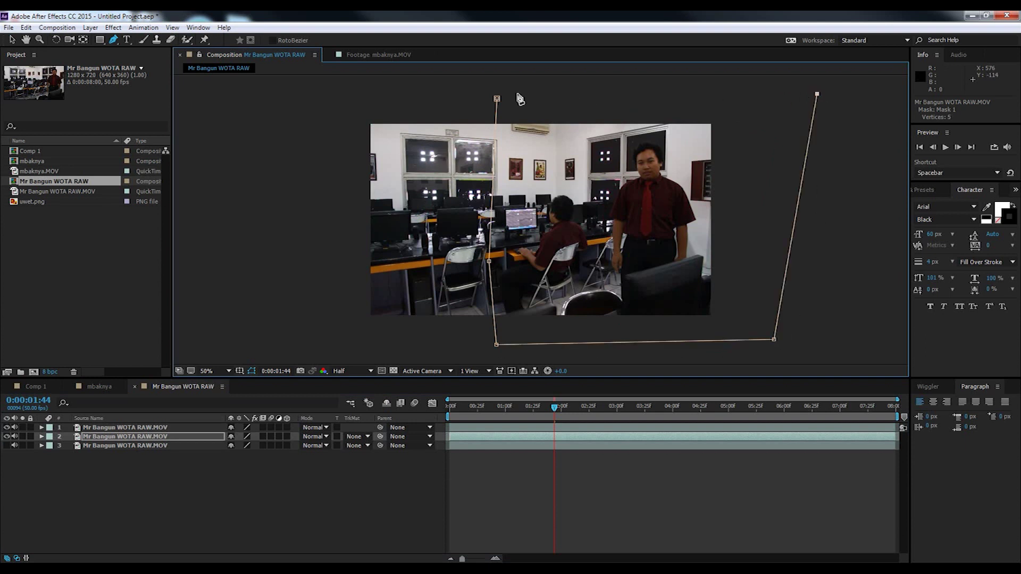
left_click(497, 98)
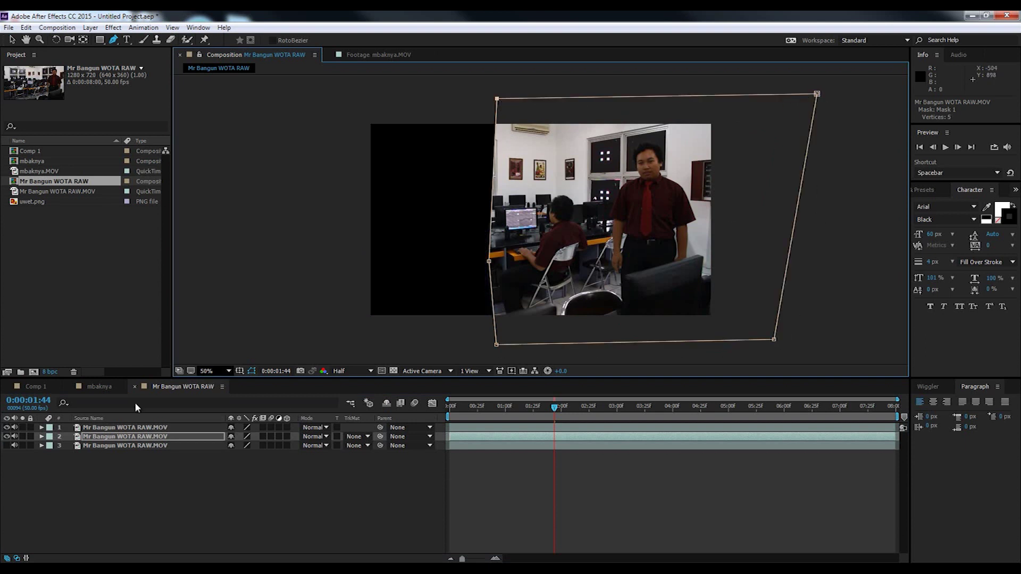
left_click(6, 446)
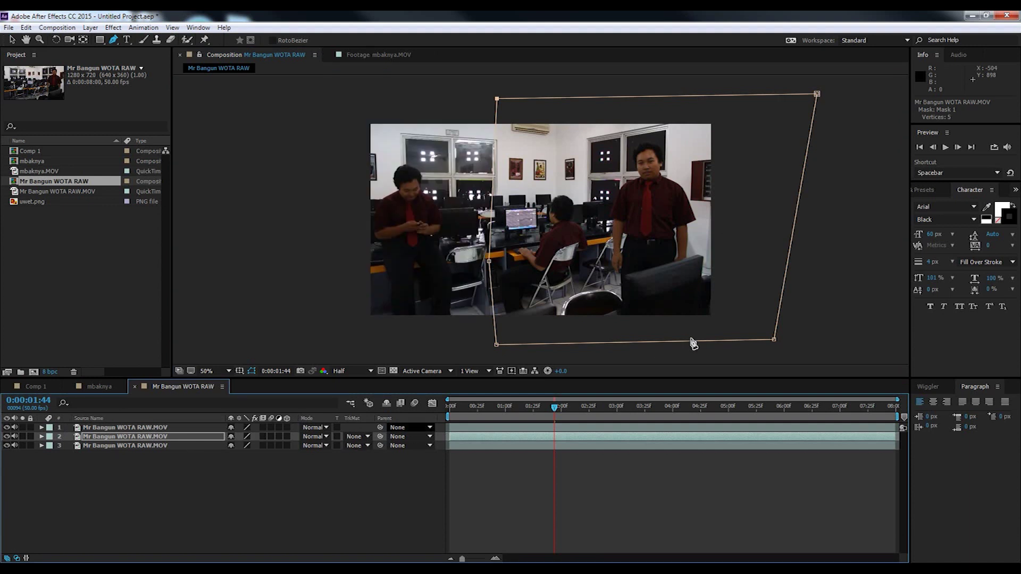
Step: Deselect the masked layer and play the composition to check the three masked copies
left_click(11, 40)
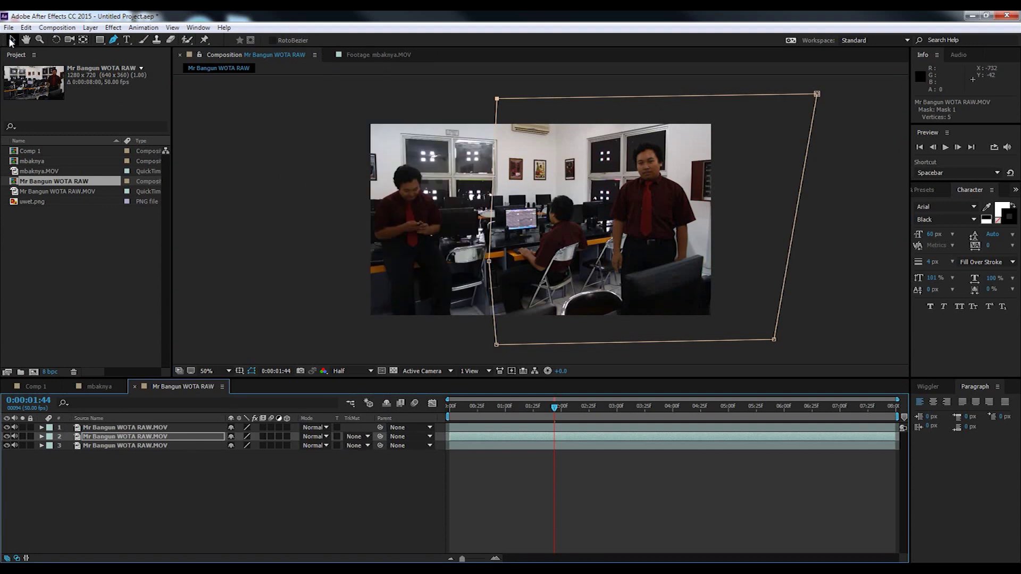
left_click(278, 143)
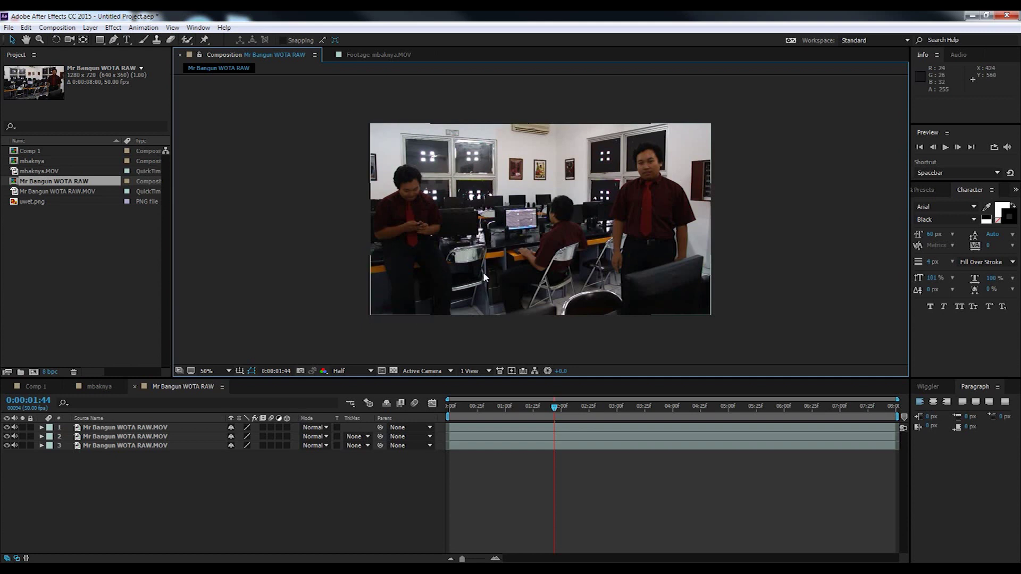
left_click(945, 146)
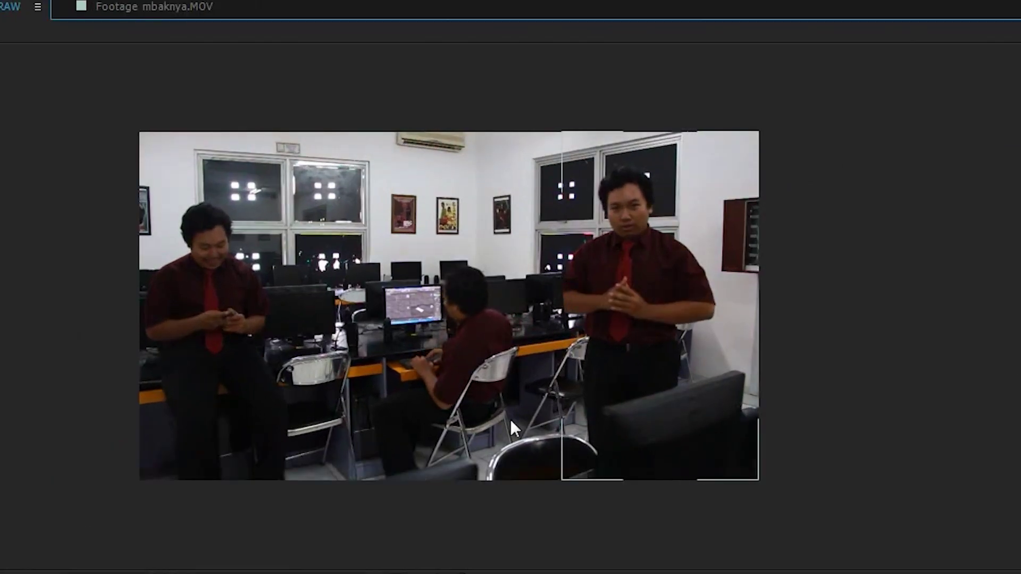
Step: Move the two left-edge points of the top layer's mask outward to include the standing man's elbow at 0:00:05:37
left_click(143, 573)
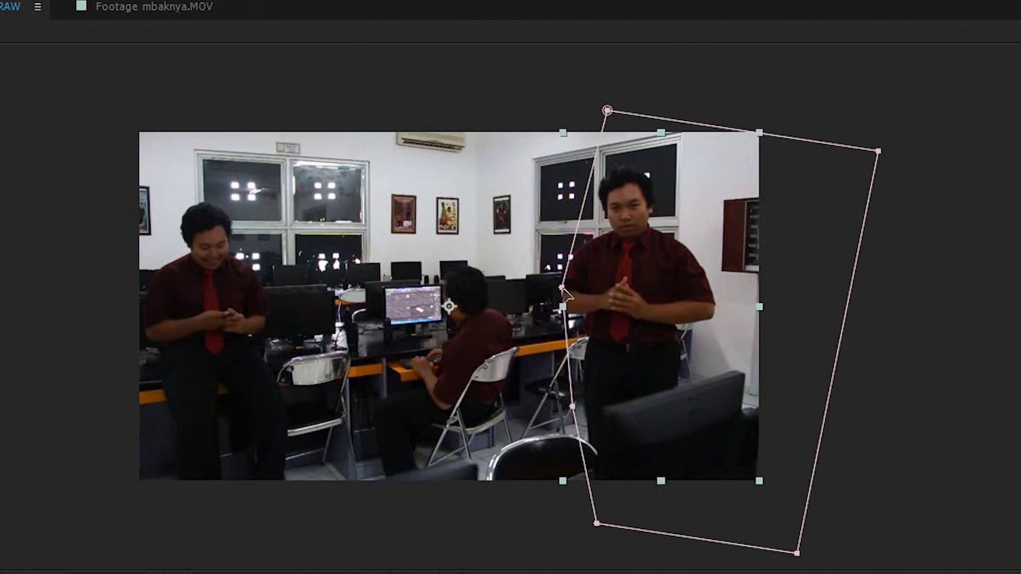
left_click_drag(561, 287, 539, 286)
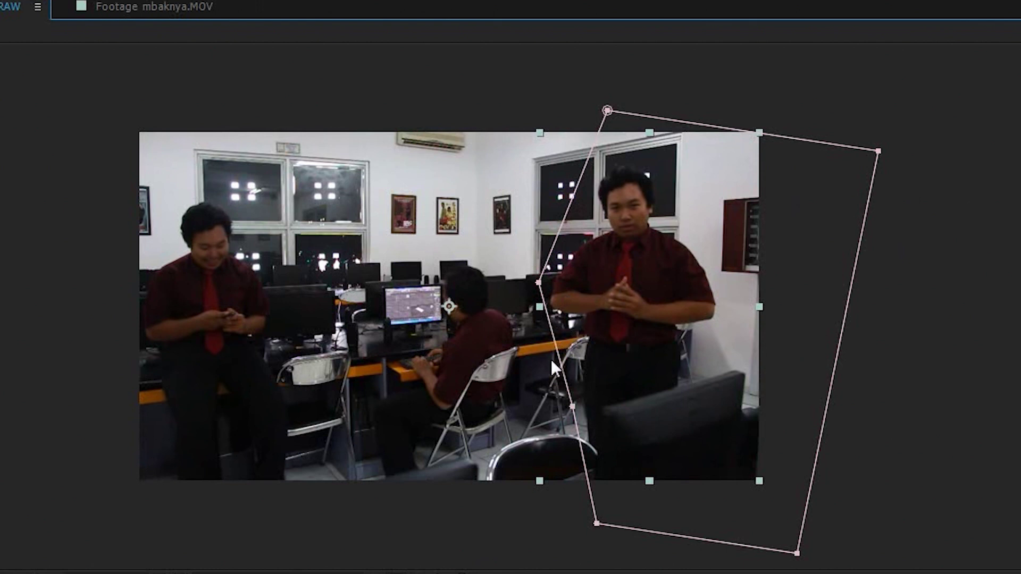
left_click_drag(572, 407, 554, 405)
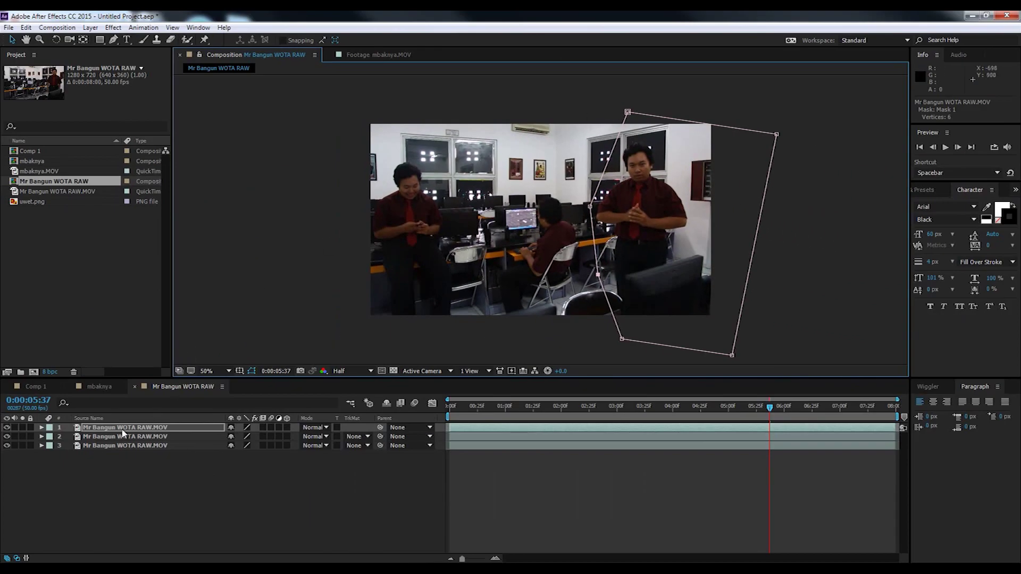
Step: Set the Mask Feather of the top layer's Mask 1 to 43 pixels and deselect the layer
left_click(42, 429)
left_click(51, 437)
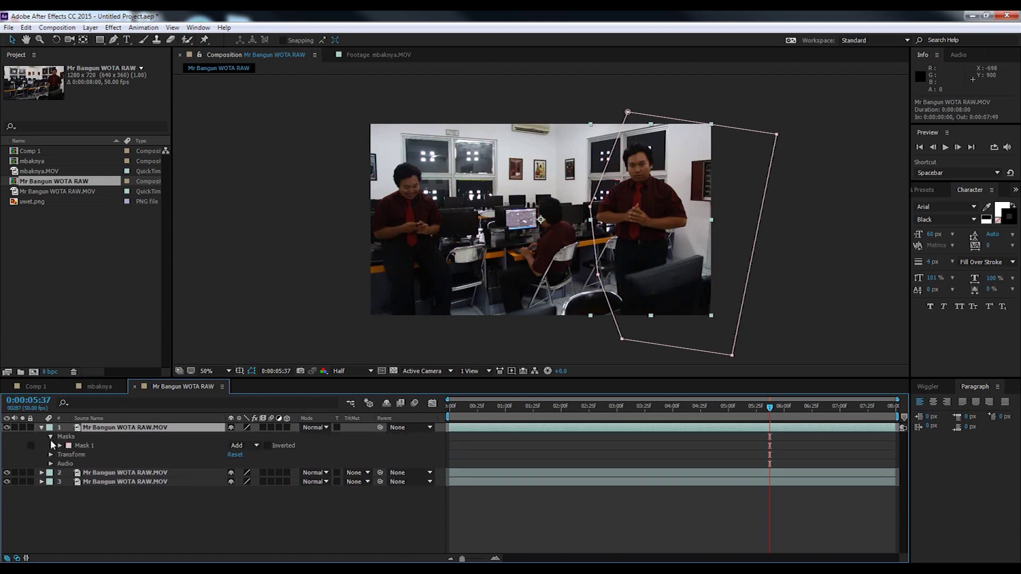
left_click(59, 446)
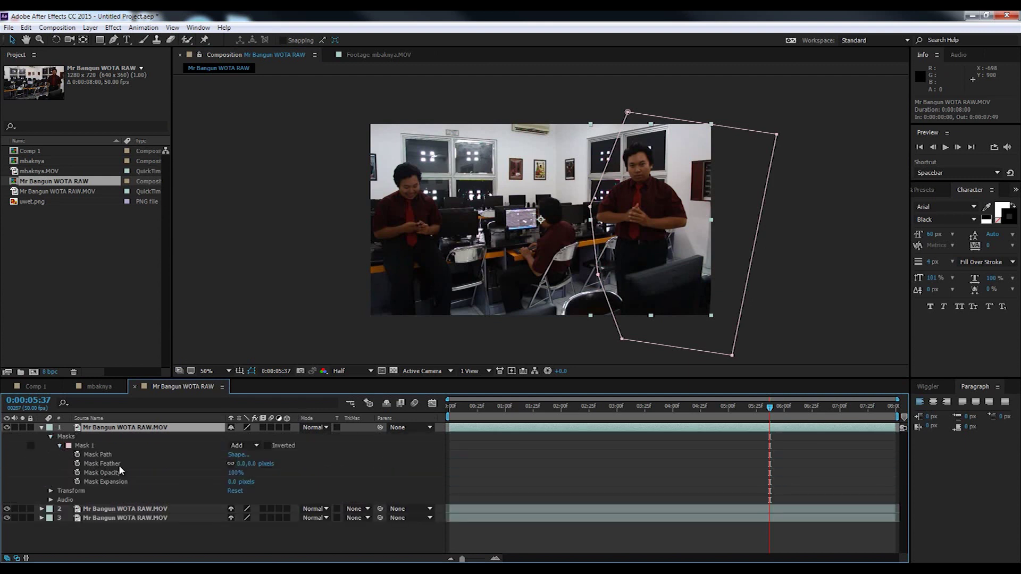
left_click_drag(253, 464, 272, 463)
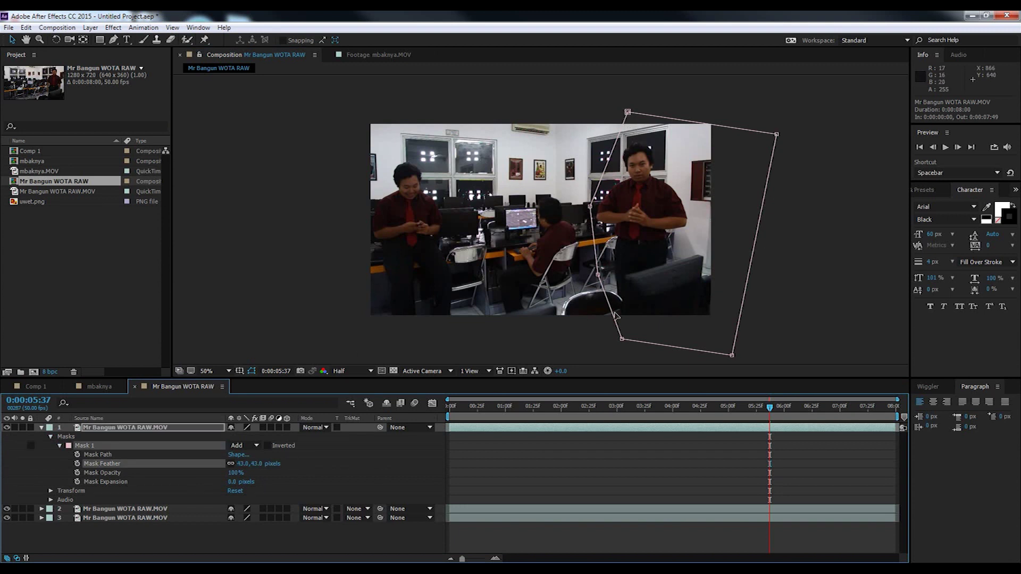
left_click(592, 96)
left_click(591, 96)
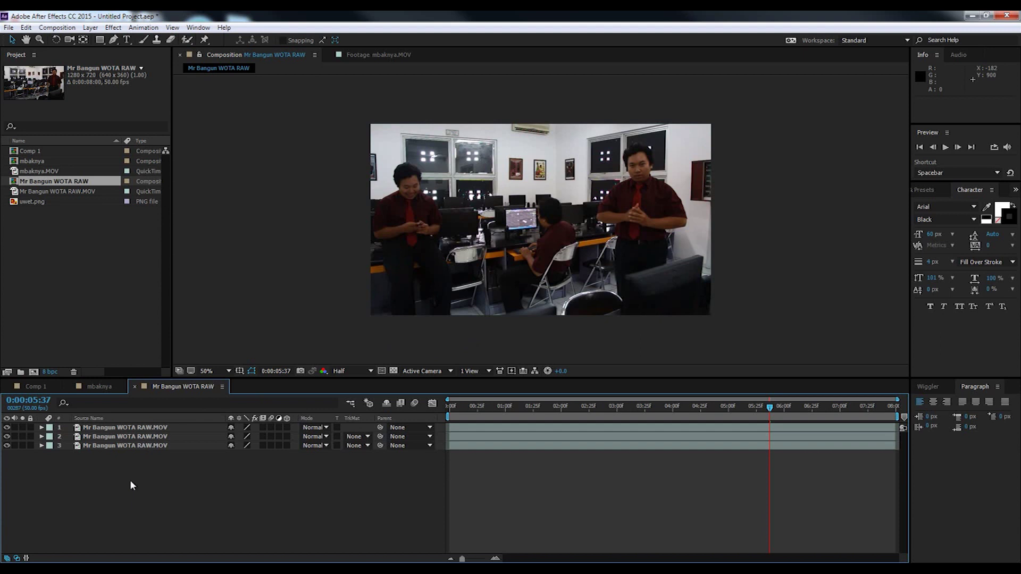
Step: Pre-compose all three layers as Pre-comp 1, moving all attributes into the new composition
key("ctrl+a")
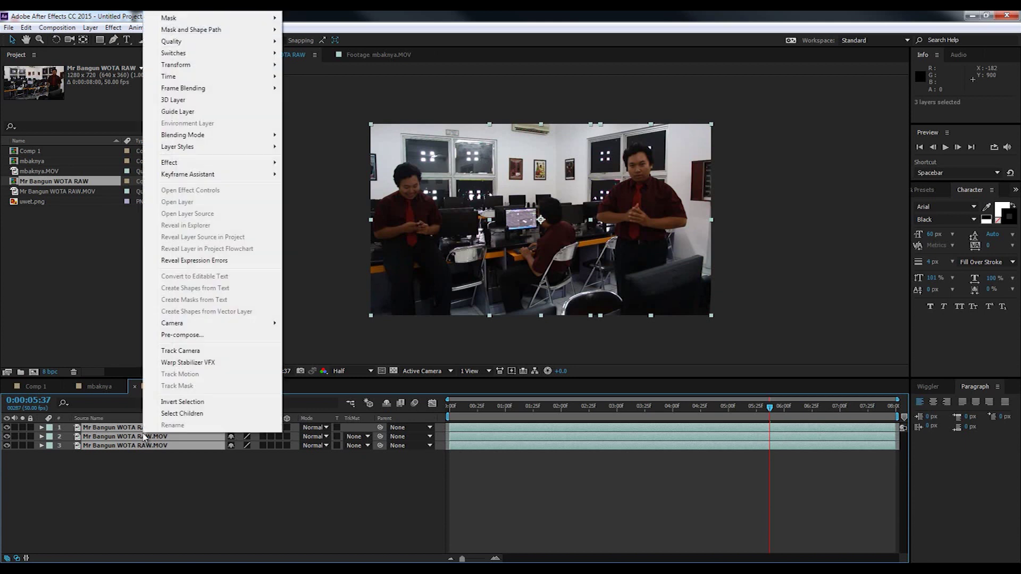
left_click(183, 335)
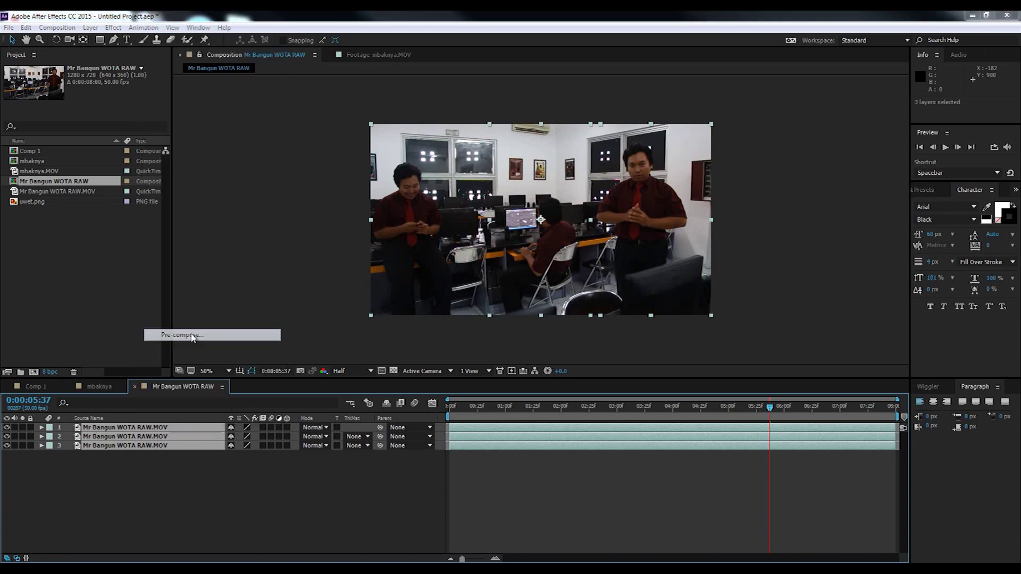
left_click_drag(129, 22, 499, 130)
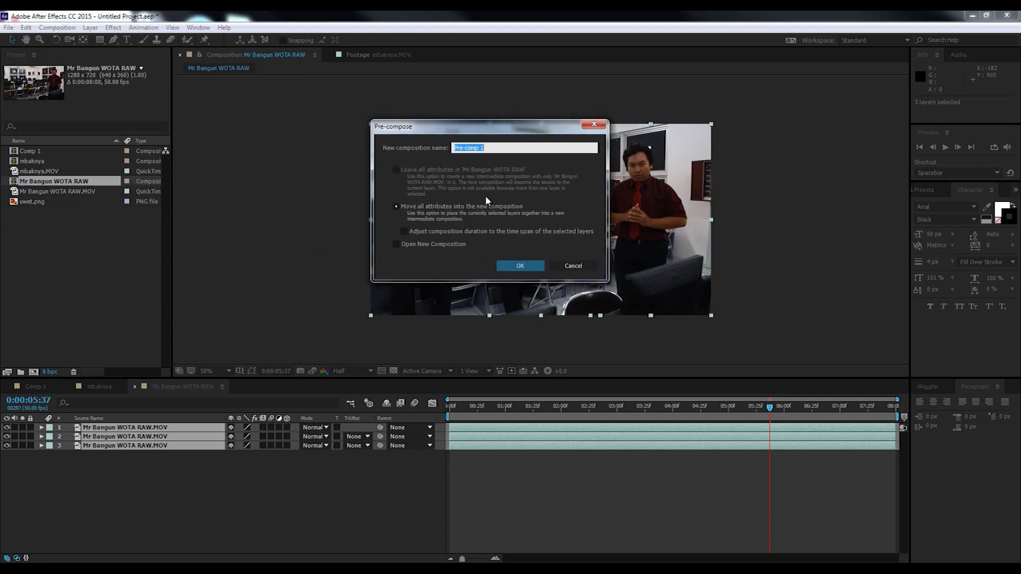
left_click(514, 266)
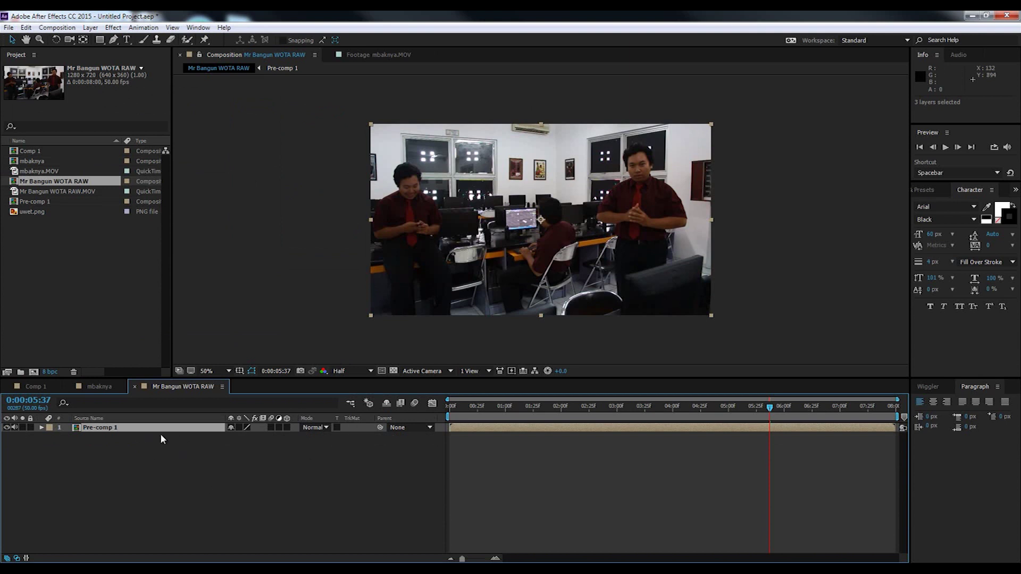
Step: Reveal the Anchor Point of Pre-comp 1 at 0:00:00:00 and bring up the Wiggler with more room, keeping the full timeline in view
left_click_drag(457, 407, 447, 408)
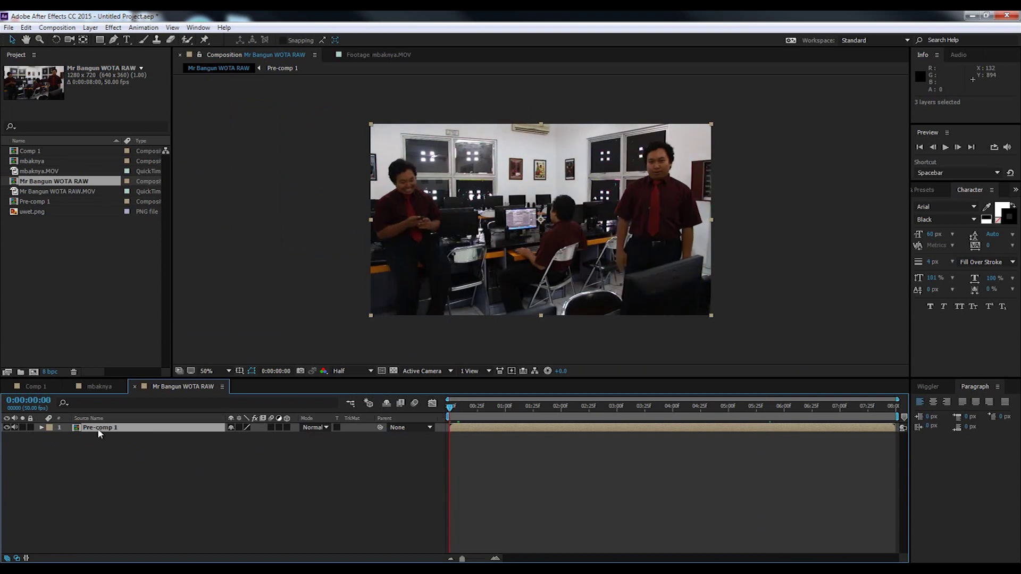
key("a")
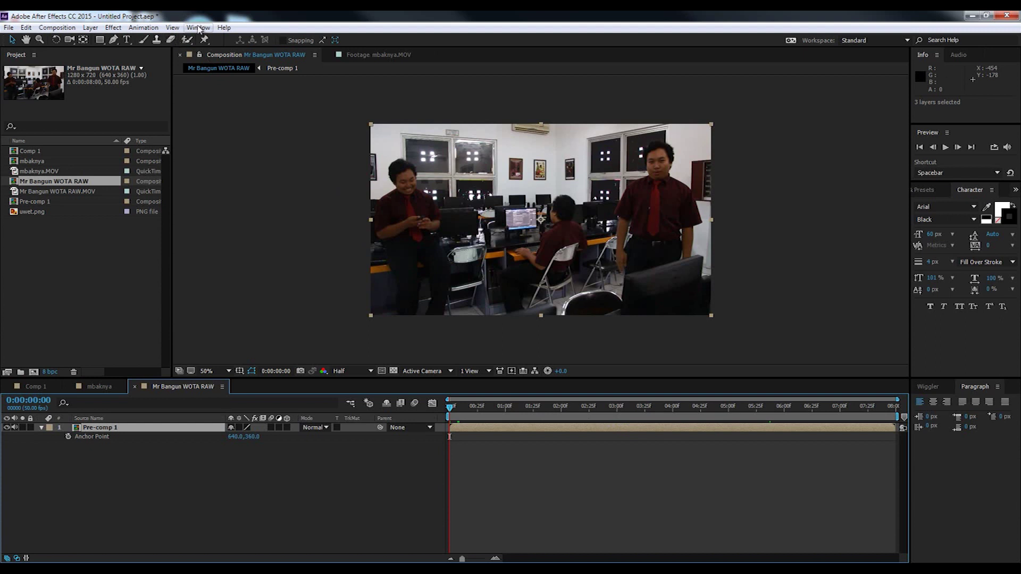
left_click(198, 28)
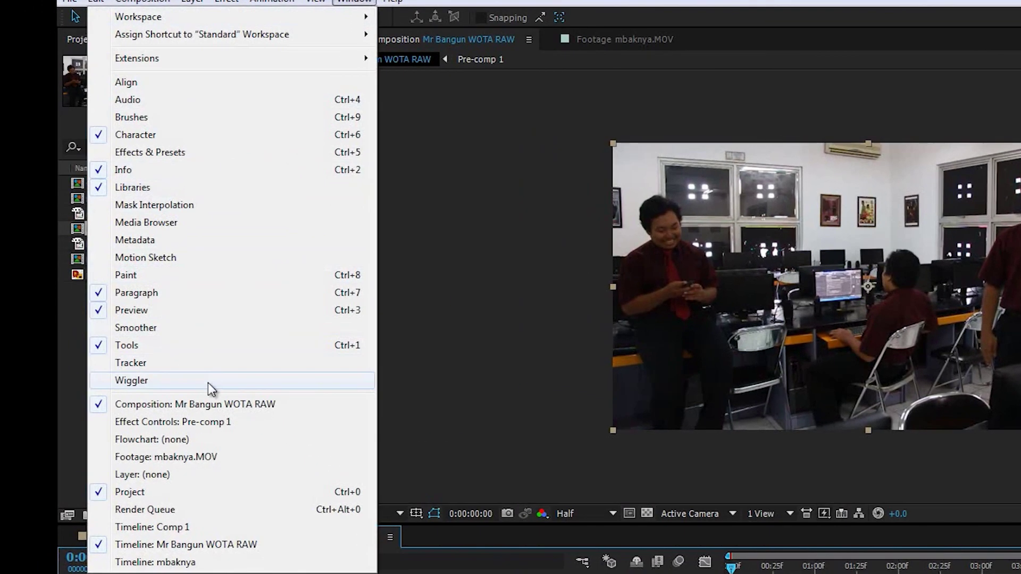
left_click(209, 382)
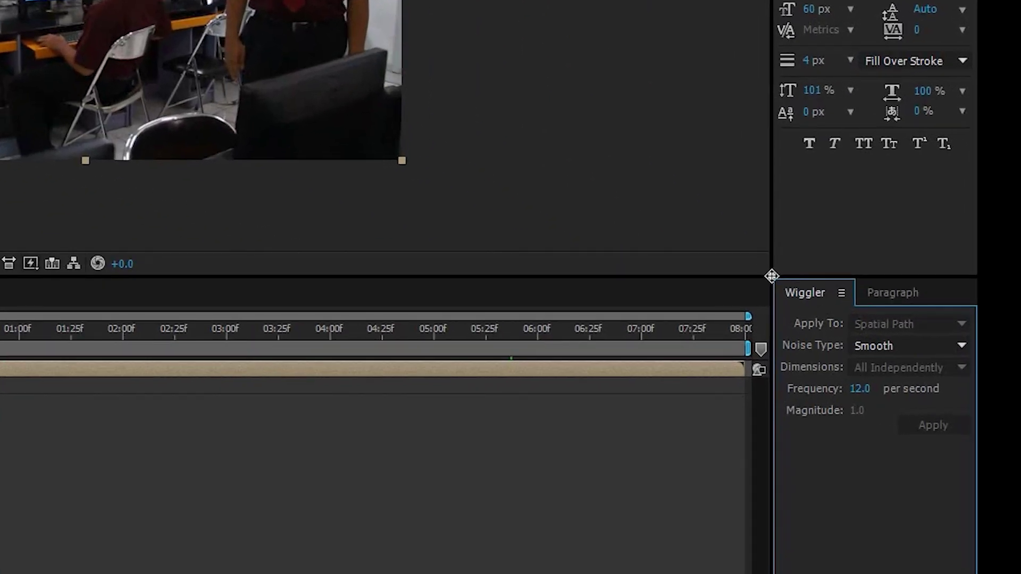
left_click_drag(766, 276, 711, 267)
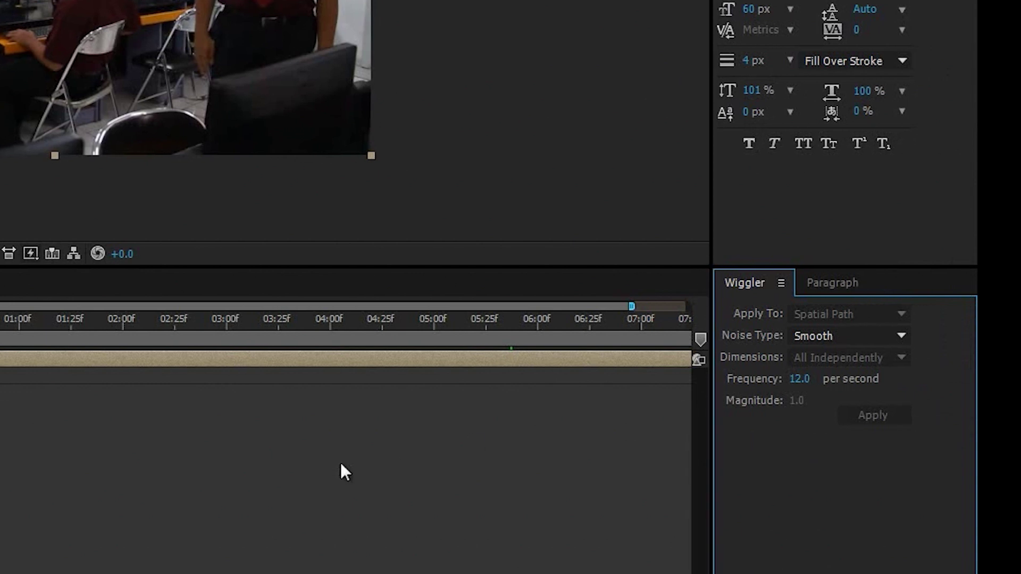
left_click_drag(635, 306, 694, 304)
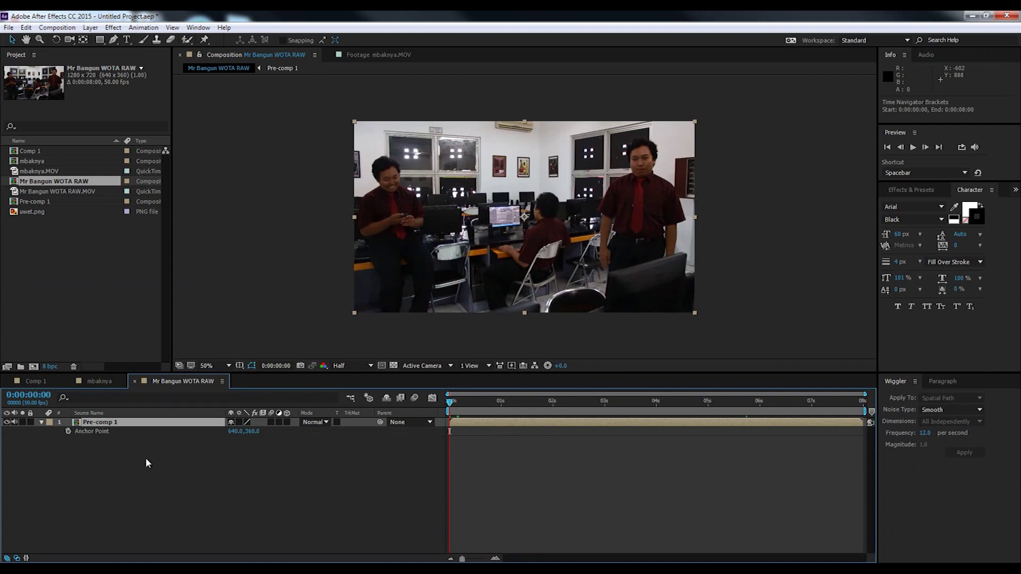
Step: Add Anchor Point keyframes to Pre-comp 1 at 0:00:00:00 and 0:00:07:49
left_click(102, 432)
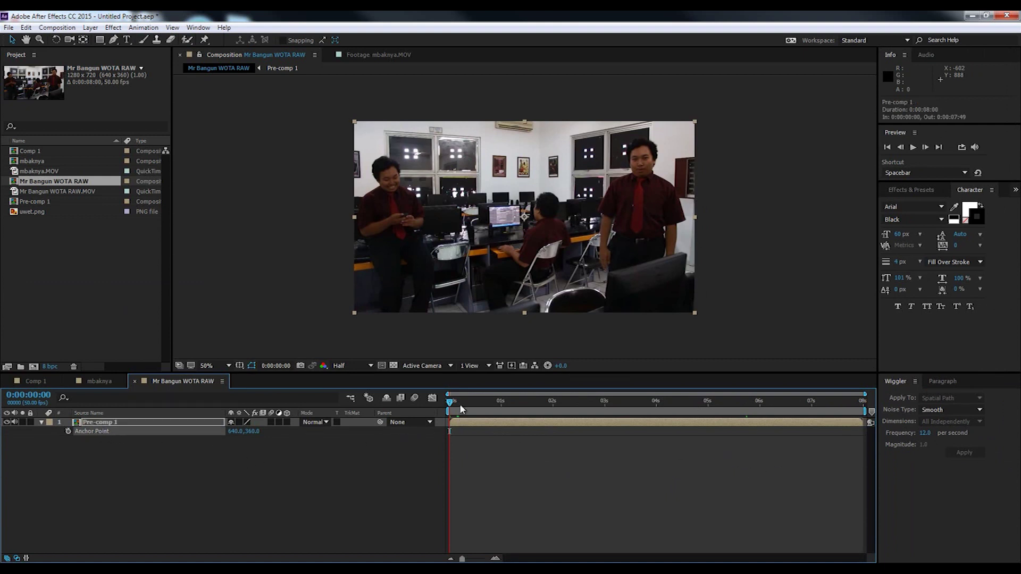
left_click(68, 431)
left_click(863, 403)
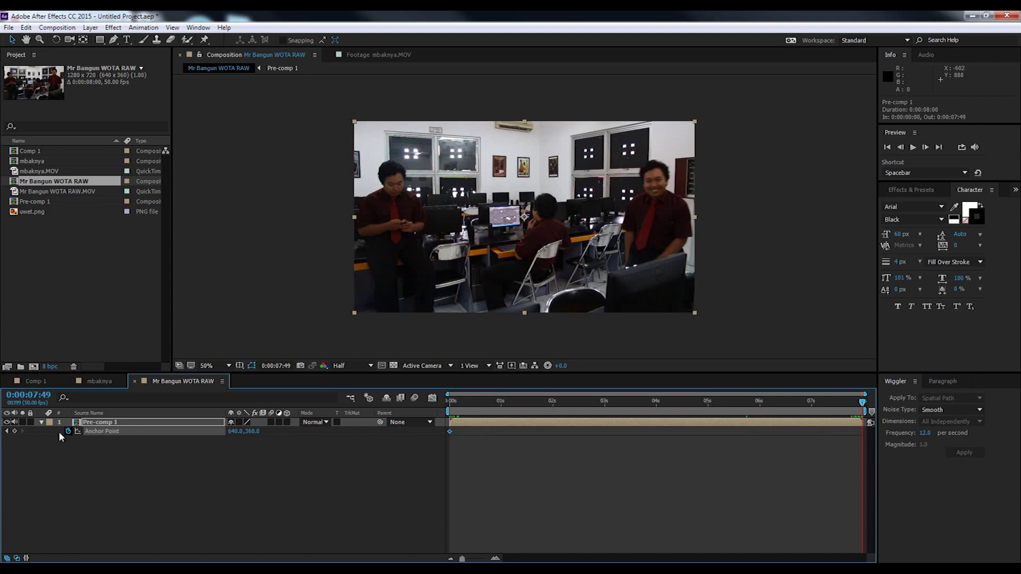
left_click(15, 432)
Step: Apply the Wiggler to both Anchor Point keyframes with a frequency of 10 per second and a magnitude of 1
left_click(862, 432)
left_click(450, 432, "shift")
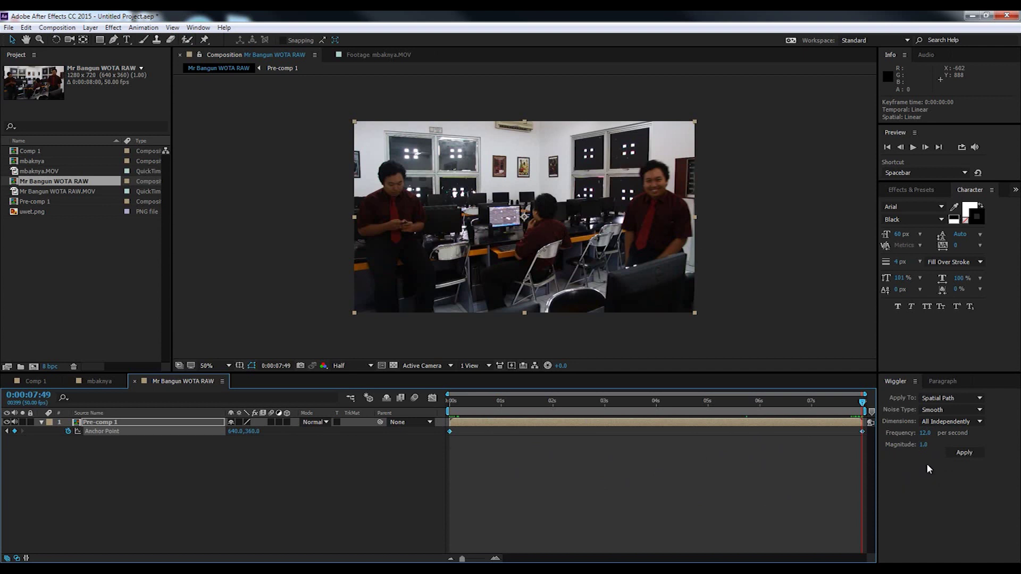
left_click(925, 433)
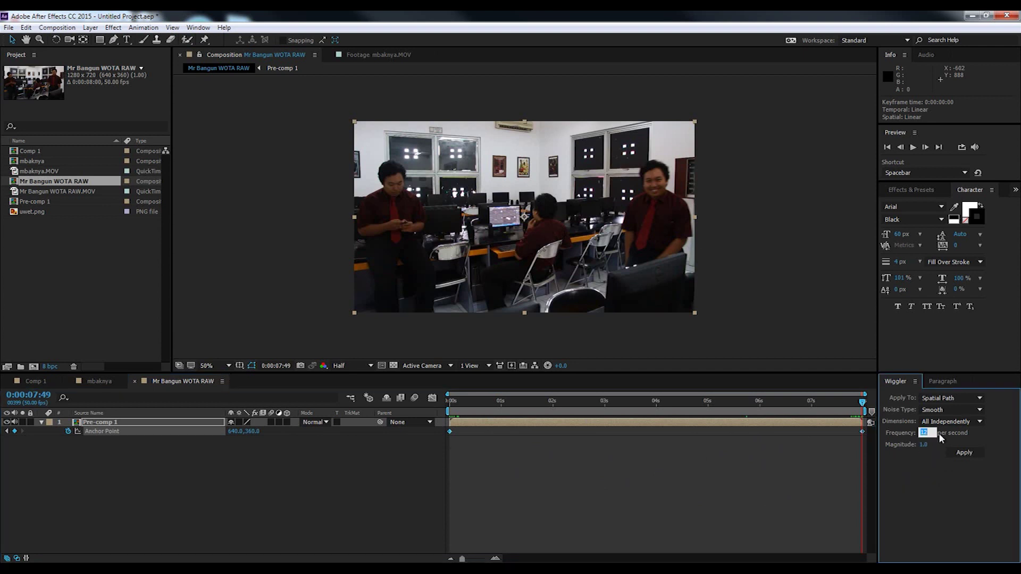
key("Return")
left_click(966, 455)
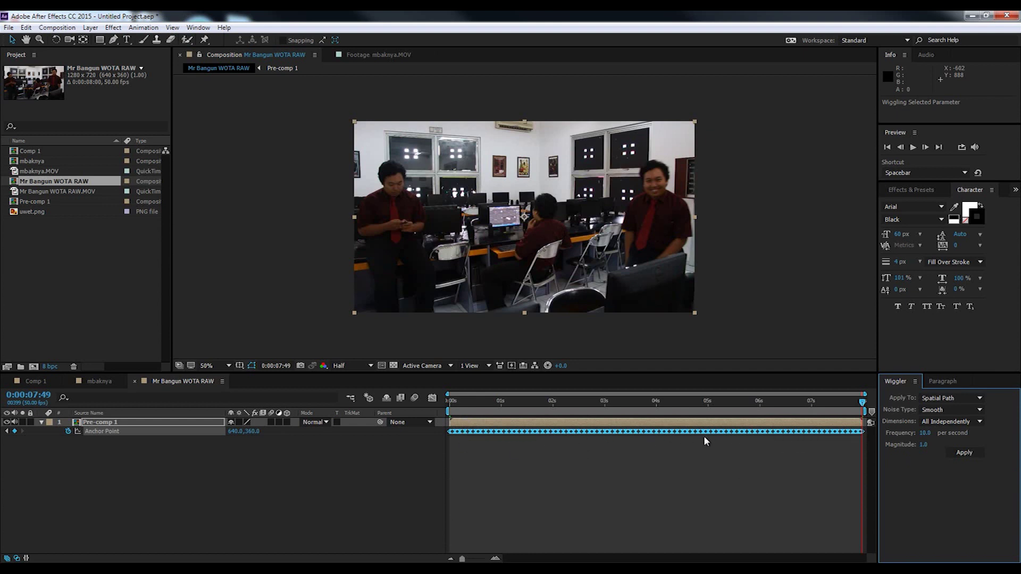
Step: Play the composition from the start to check the wiggled Anchor Point motion
left_click(495, 404)
key("space")
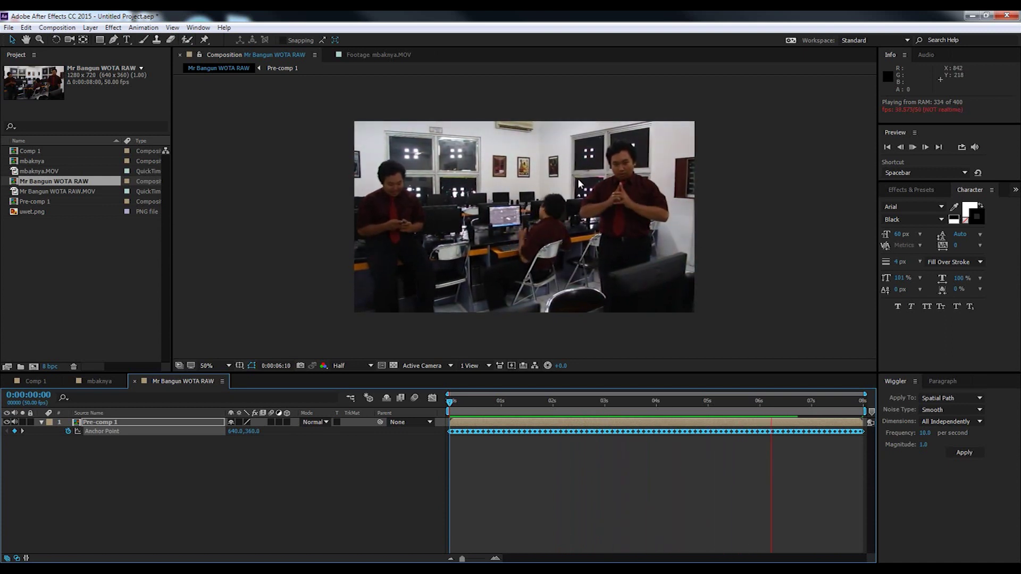
key("space")
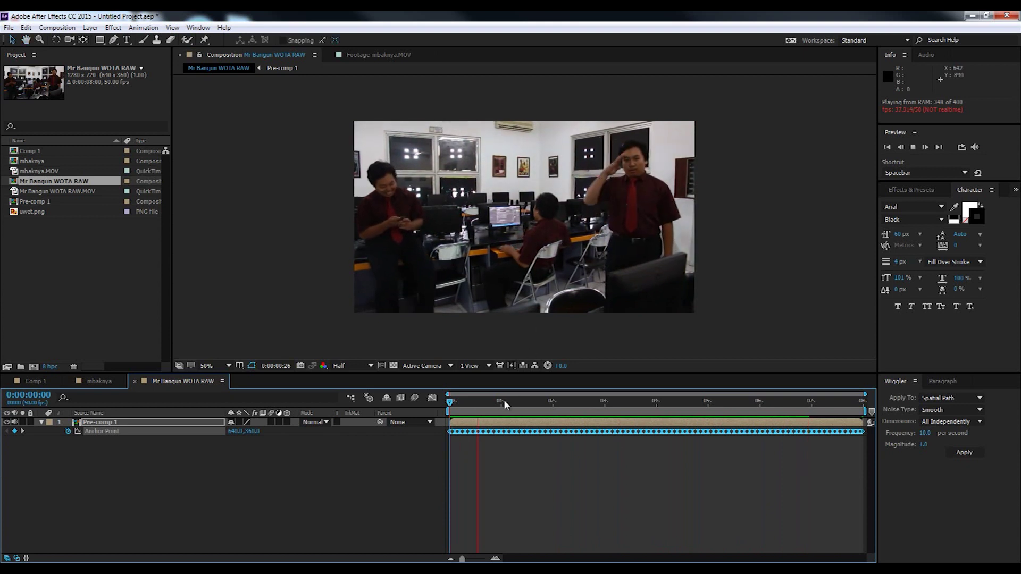
key("space")
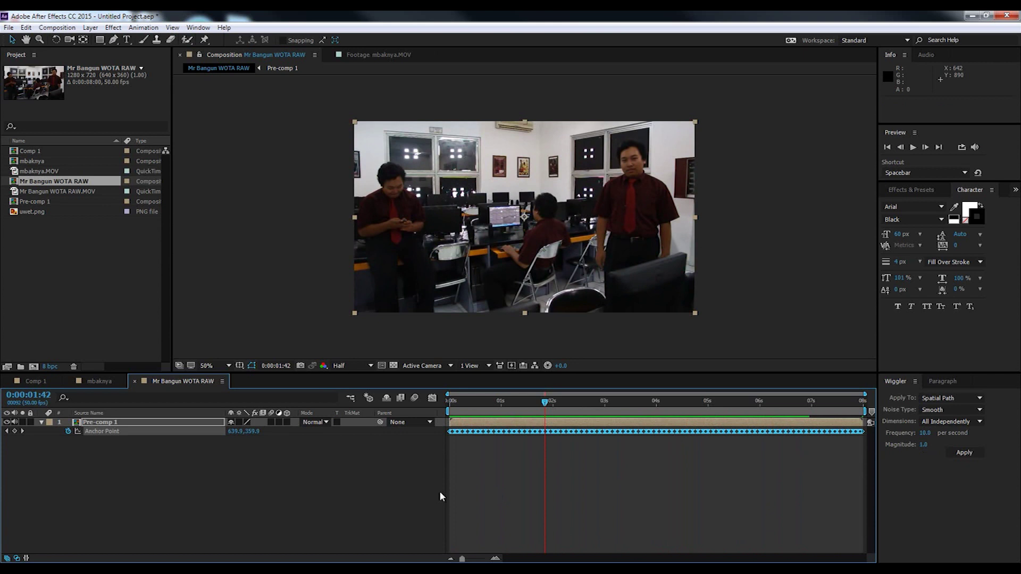
Step: Add Rotation keyframes to Pre-comp 1 at 0:00:00:00 and 0:00:07:49
left_click(106, 424)
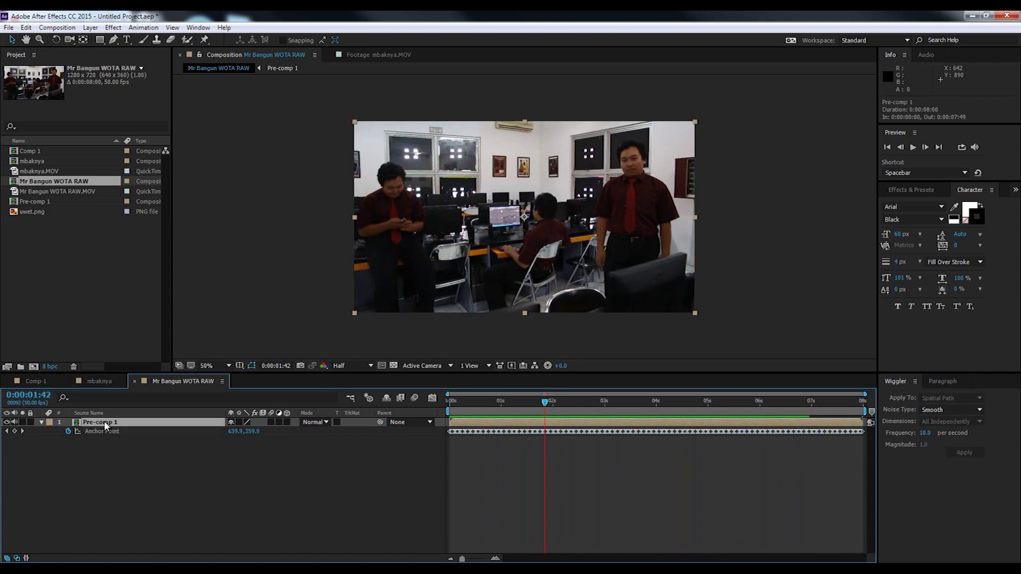
key("r")
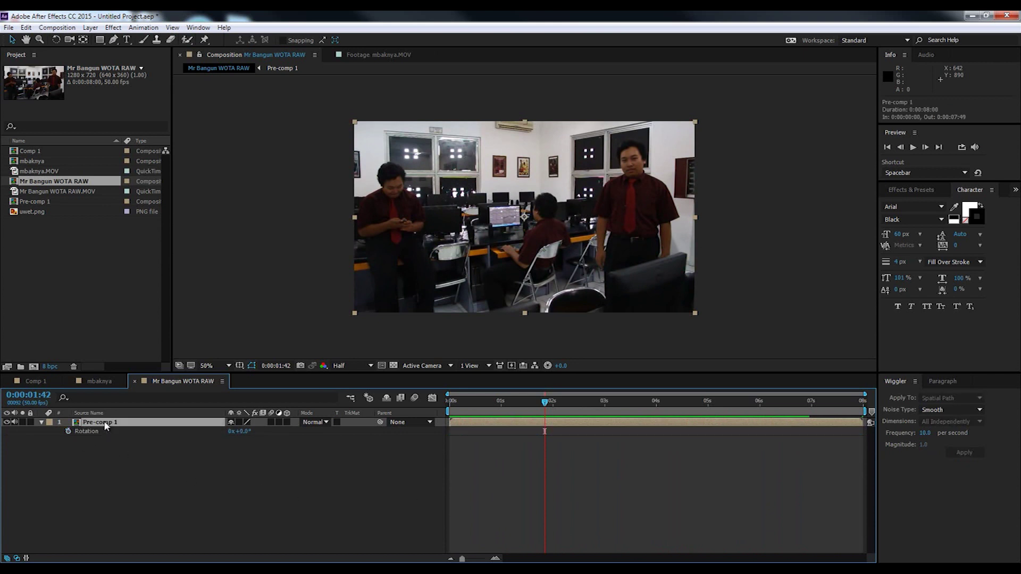
left_click_drag(462, 411, 414, 402)
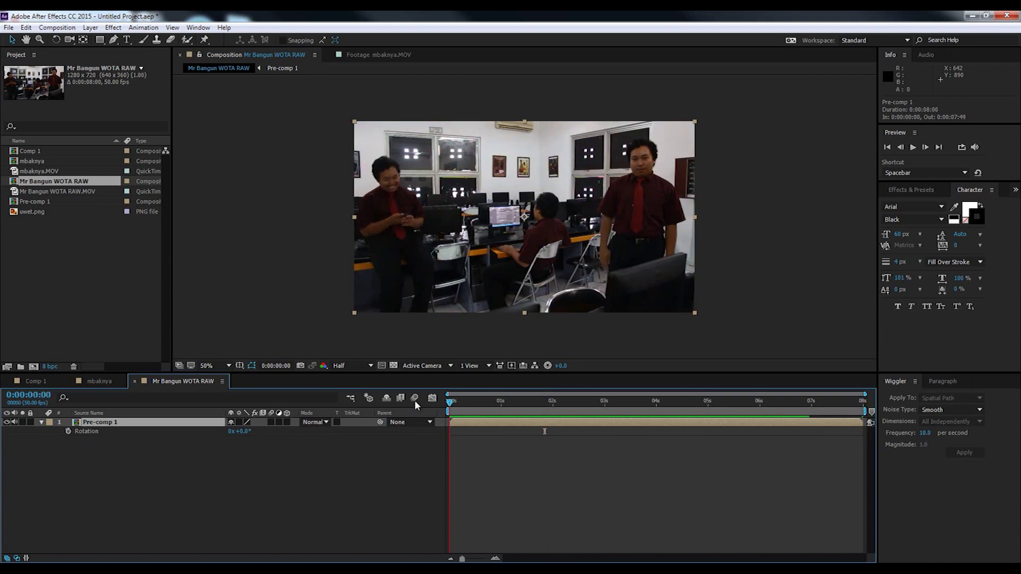
left_click(68, 431)
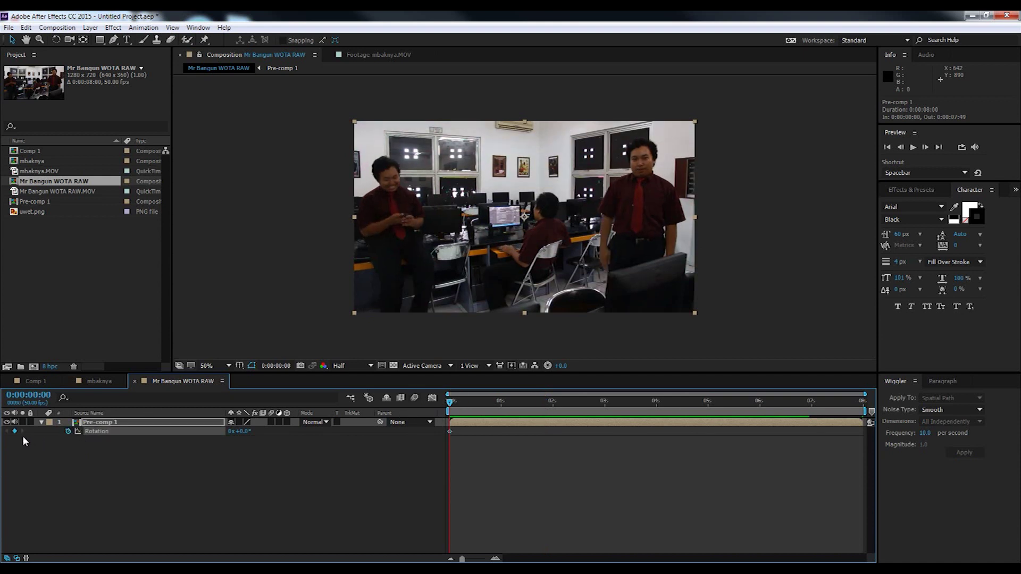
left_click_drag(758, 405, 920, 413)
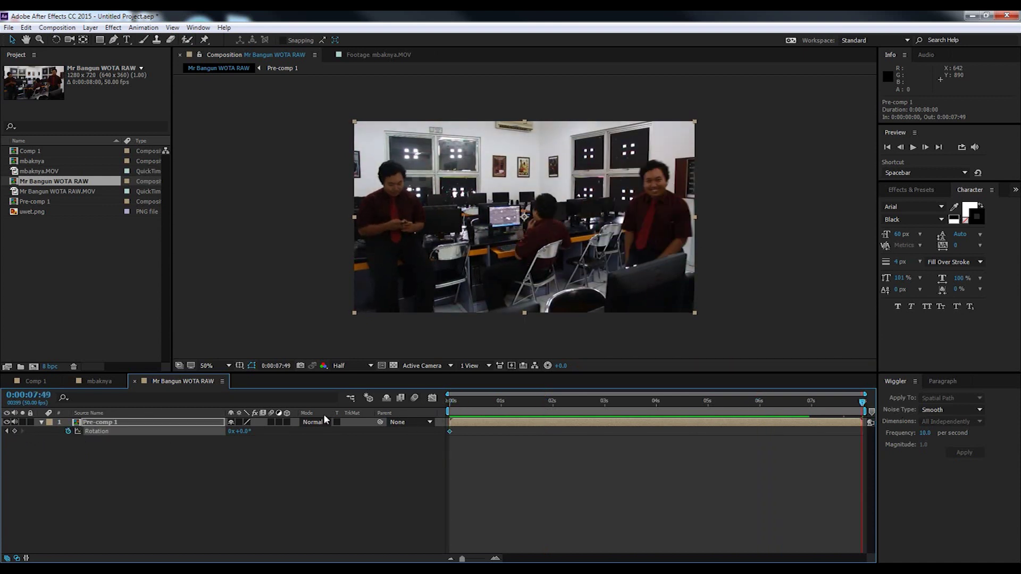
left_click(15, 431)
Step: Apply the Wiggler to both Rotation keyframes of Pre-comp 1 with a frequency of 1 per second and a magnitude of 1
left_click(450, 432)
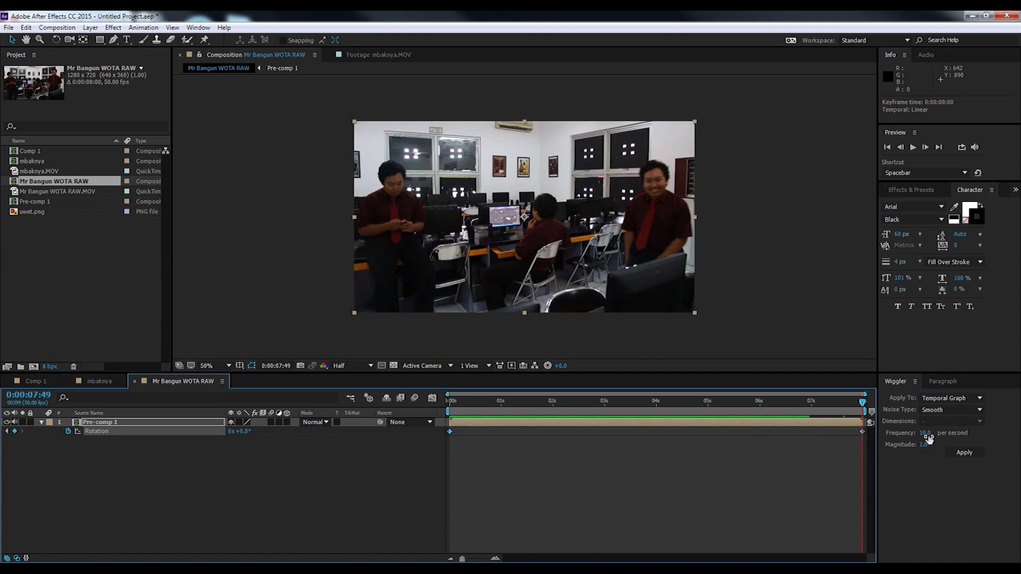
key("ctrl+z")
left_click(925, 434)
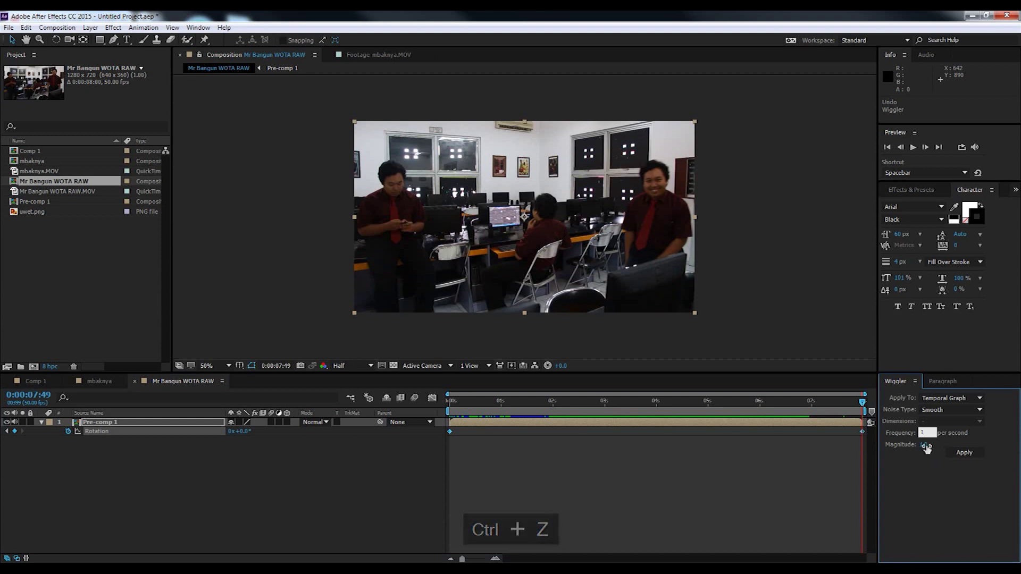
left_click(925, 445)
left_click(964, 452)
Step: Play the composition from the start in the maximized viewer at 100% zoom to check the wiggled Rotation
left_click_drag(465, 403, 416, 402)
key("space")
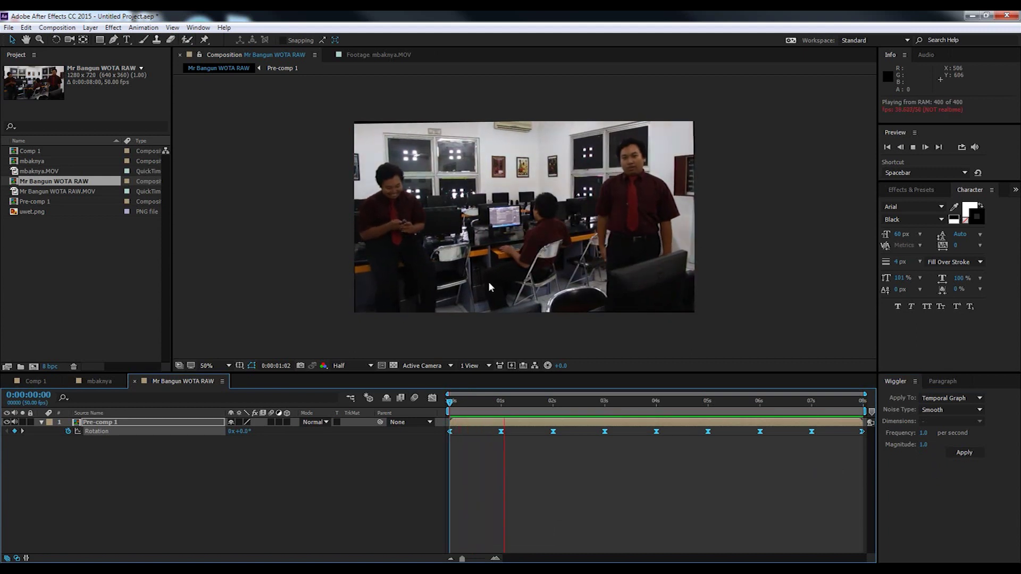
key("grave")
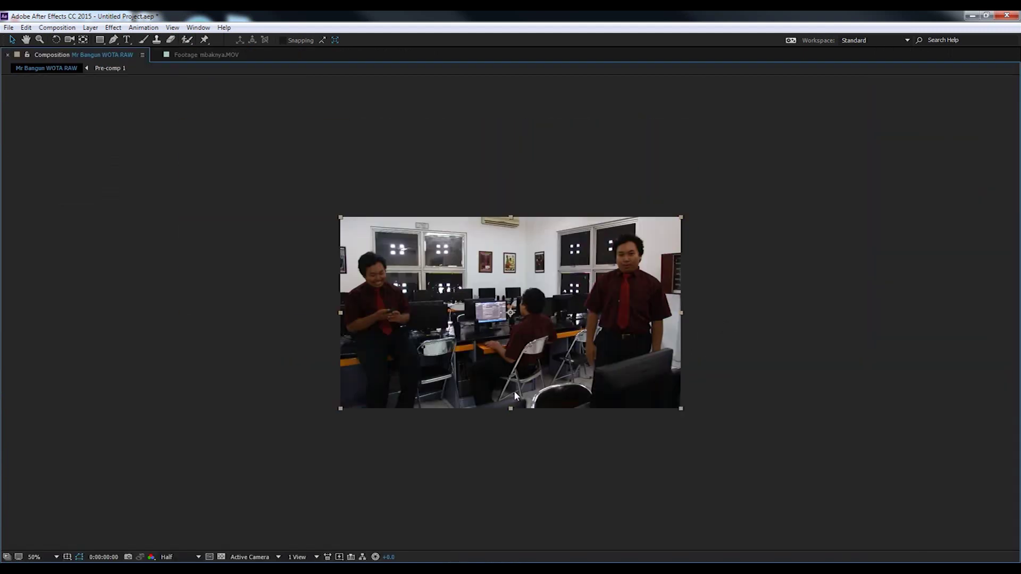
scroll(514, 393, "up", 1)
key("space")
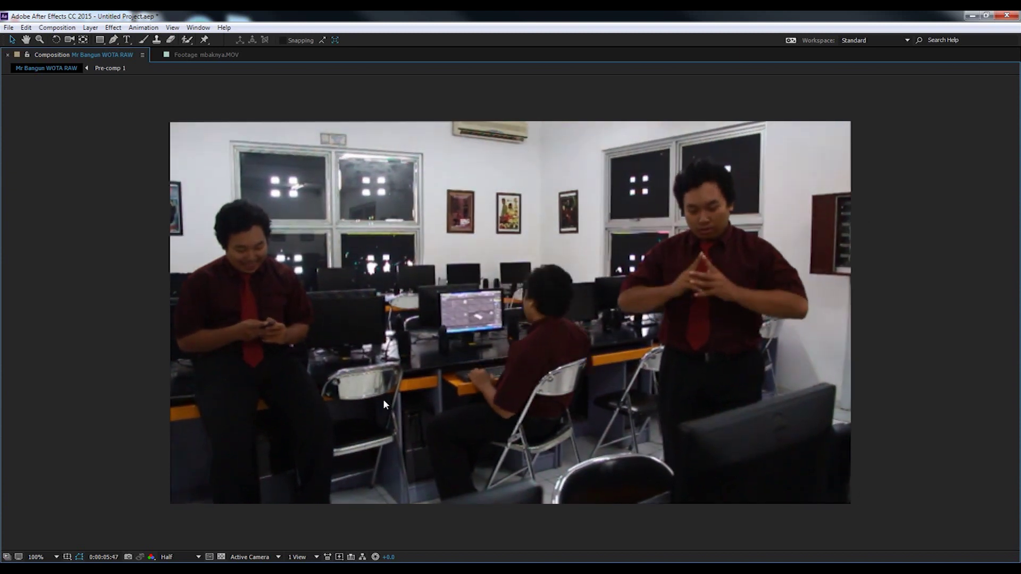
key("grave")
key("space")
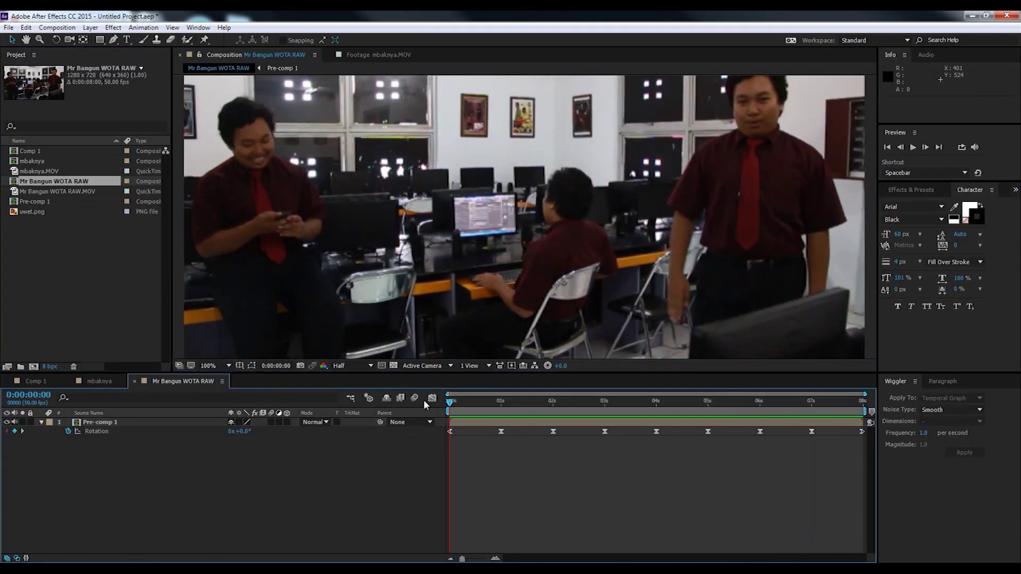
Step: Set the Scale of Pre-comp 1 to 110% in both dimensions
left_click(131, 426)
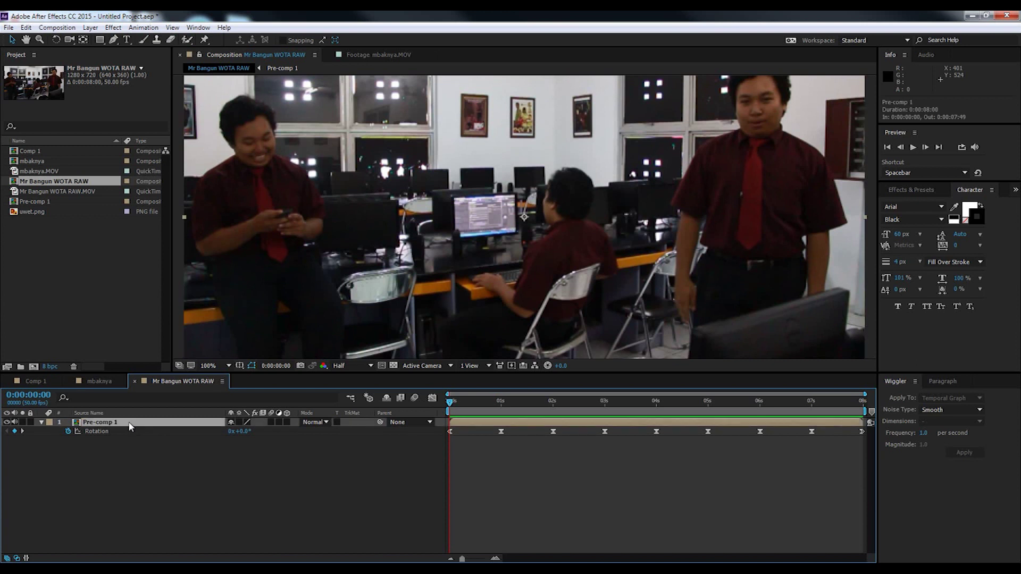
key("s")
left_click(263, 431)
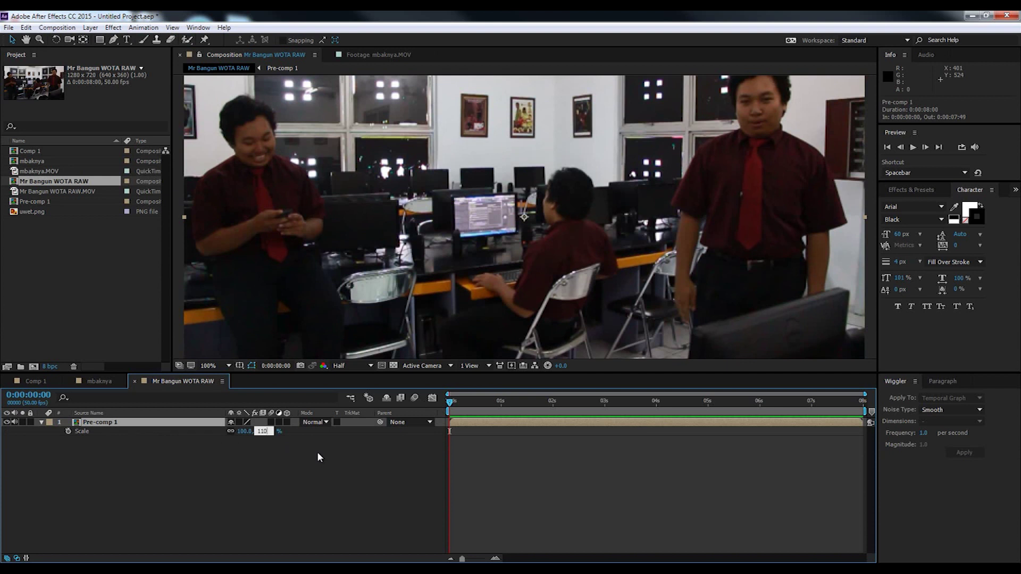
key("Return")
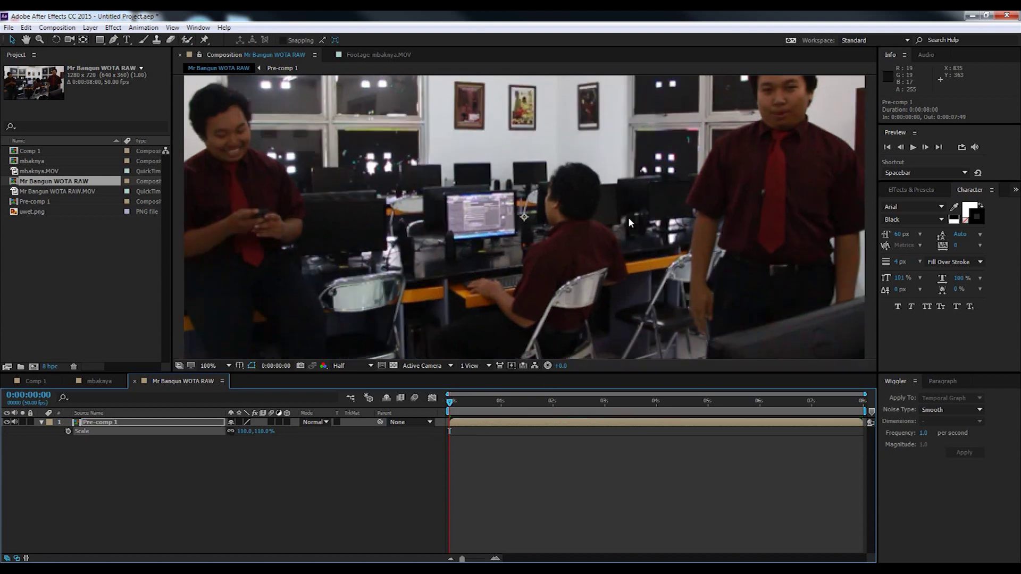
Step: Fit the composition to the viewer and play it from the start to check the enlarged footage's edges
left_click(225, 367)
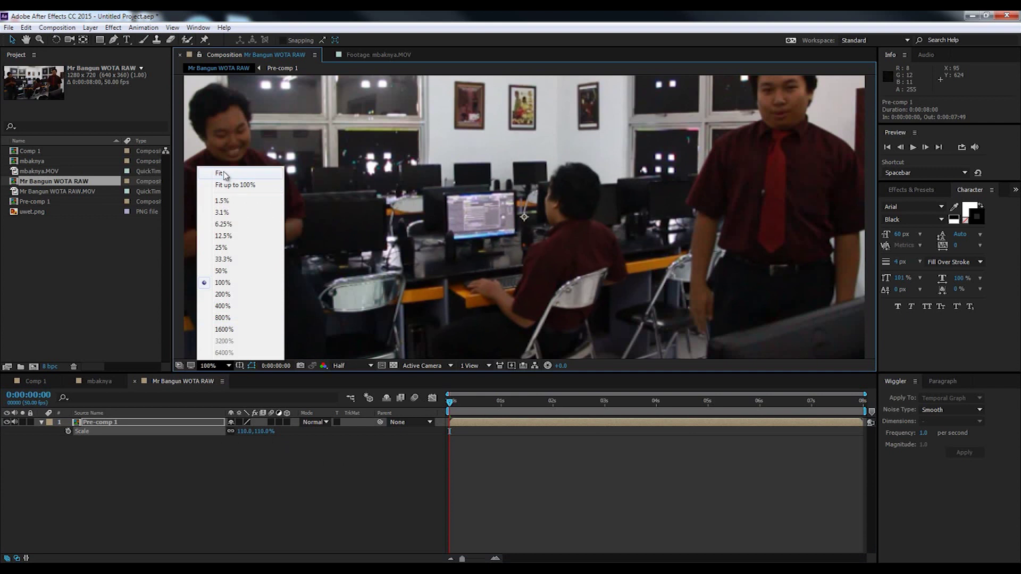
left_click(224, 174)
key("space")
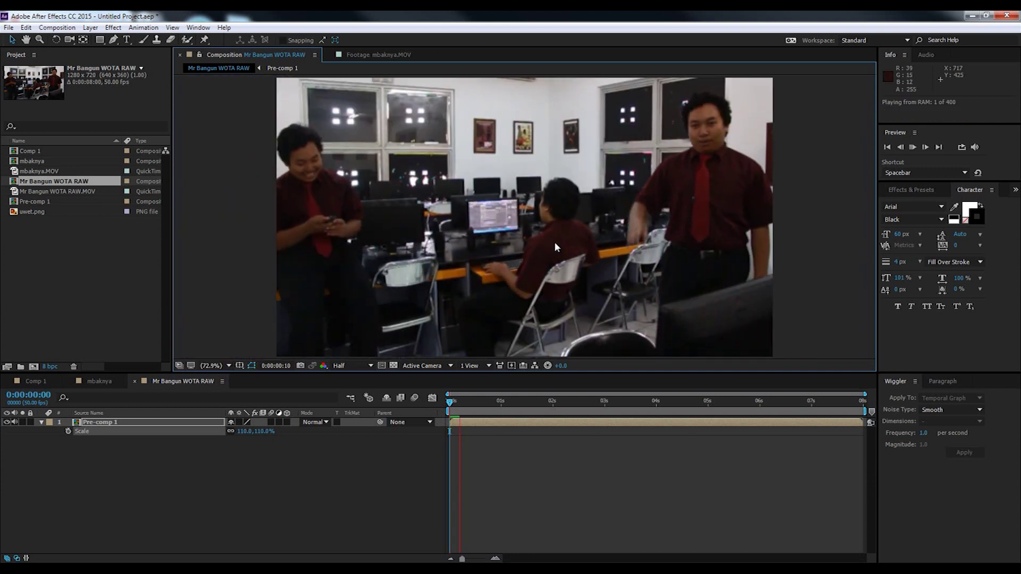